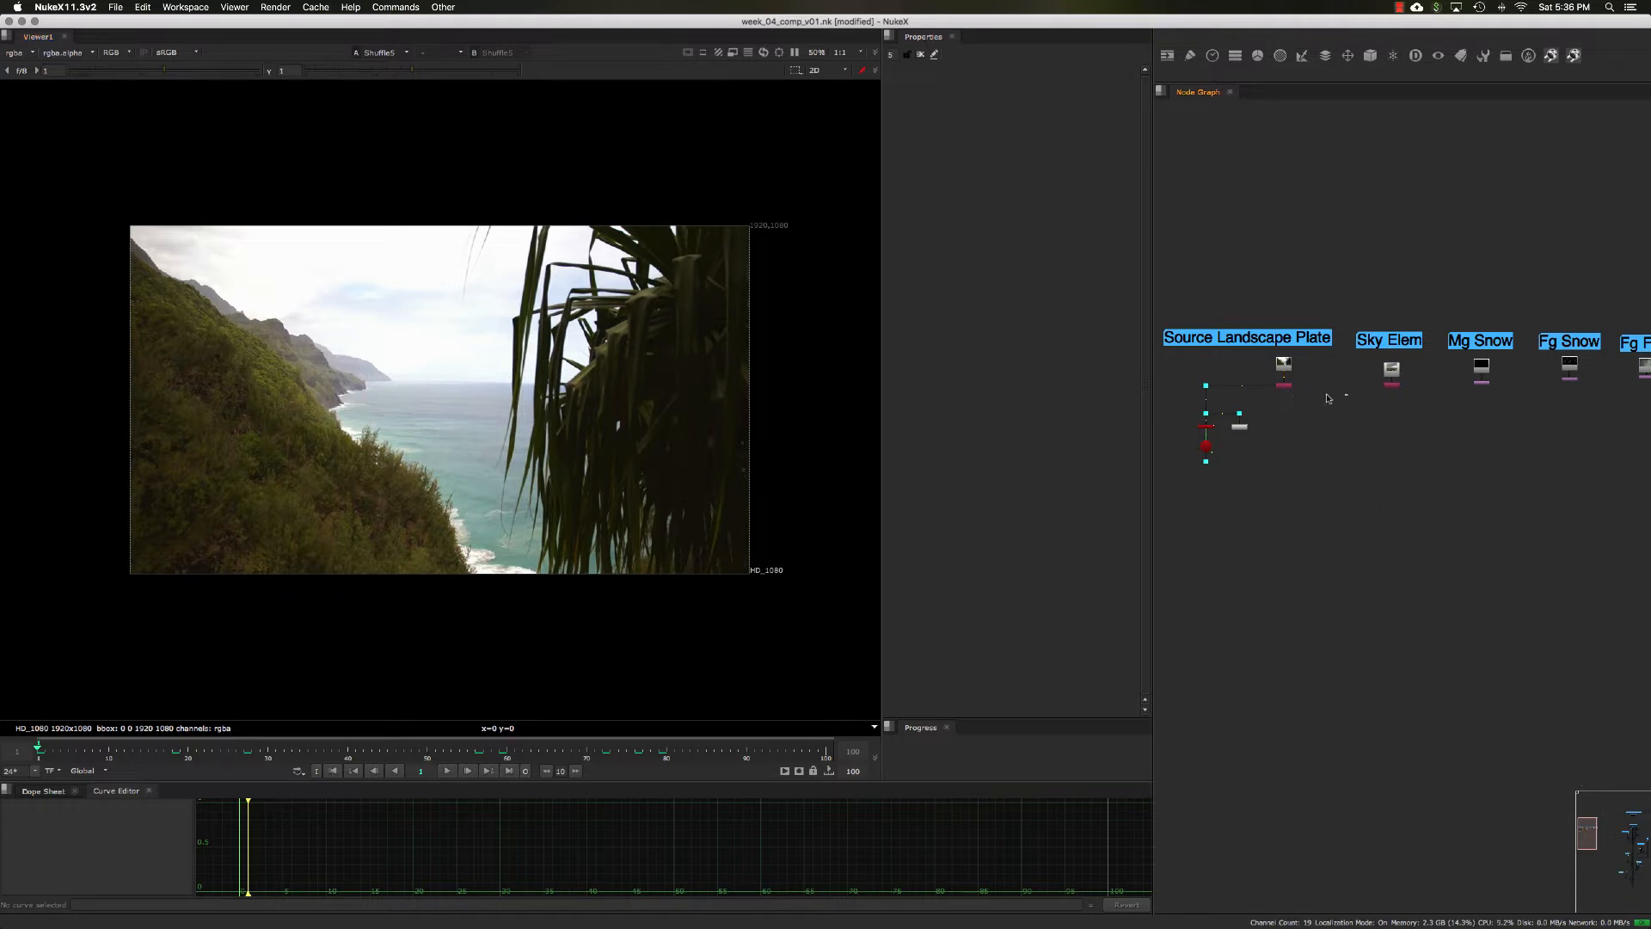
Step: View the Mg Snow, Fg Snow and Fg Fog elements one after another in the viewer
middle_drag(1407, 410, 1334, 402)
scroll(1386, 401, up, 3)
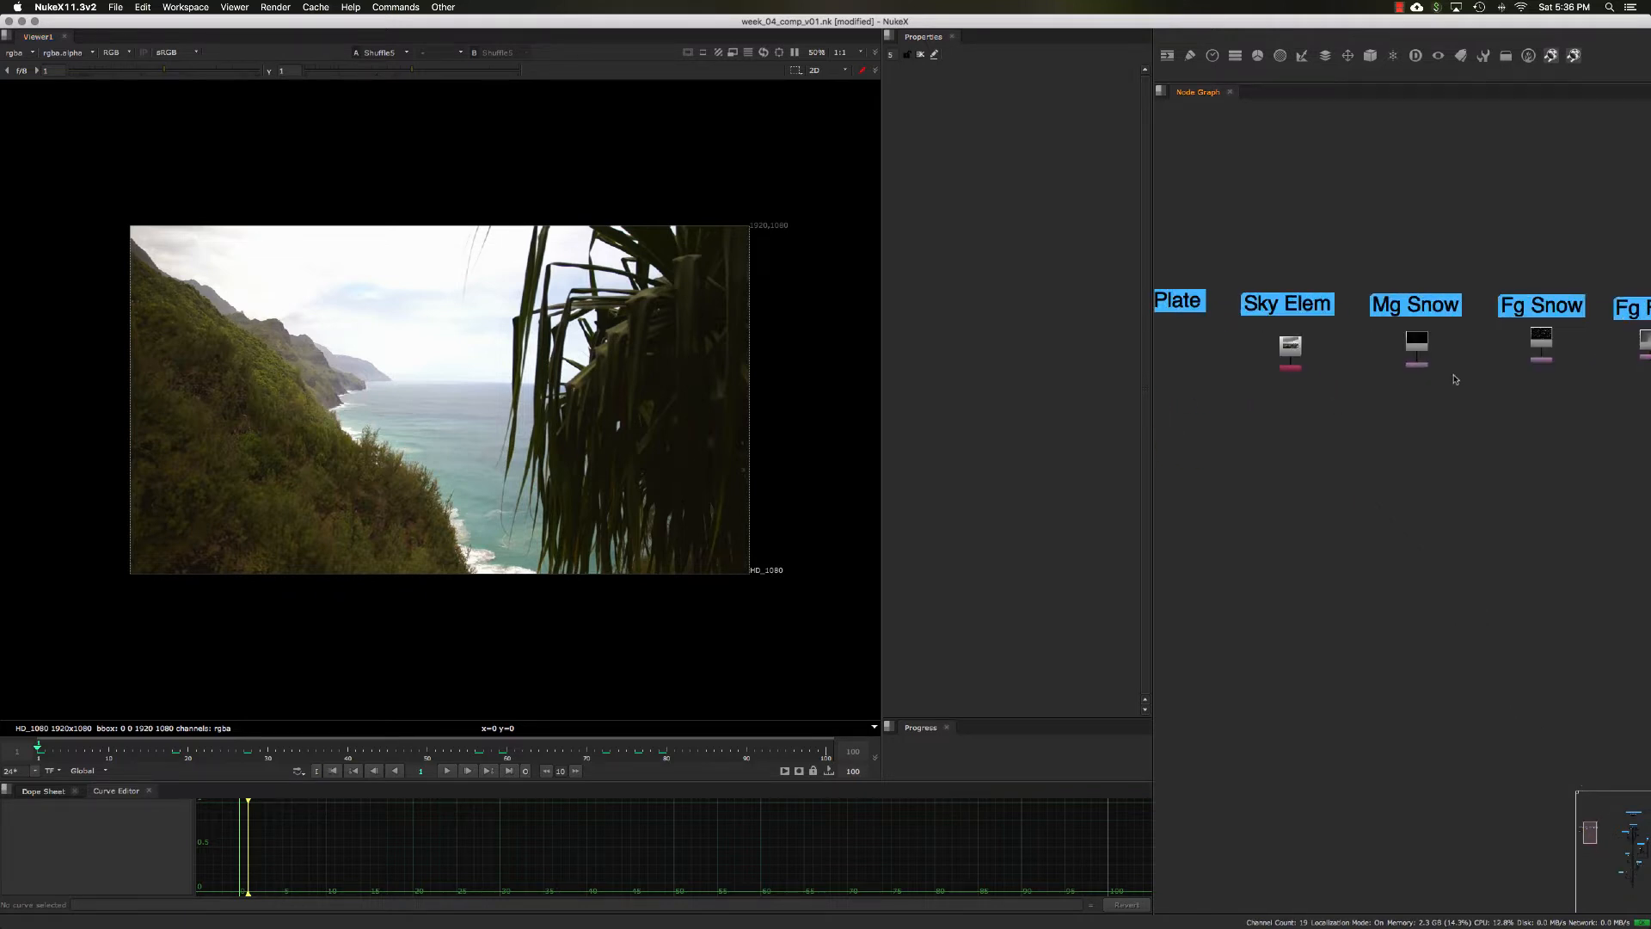
drag(1454, 376, 1400, 359)
middle_drag(1361, 415, 1351, 417)
click(1427, 420)
drag(1456, 397, 1364, 354)
key(1)
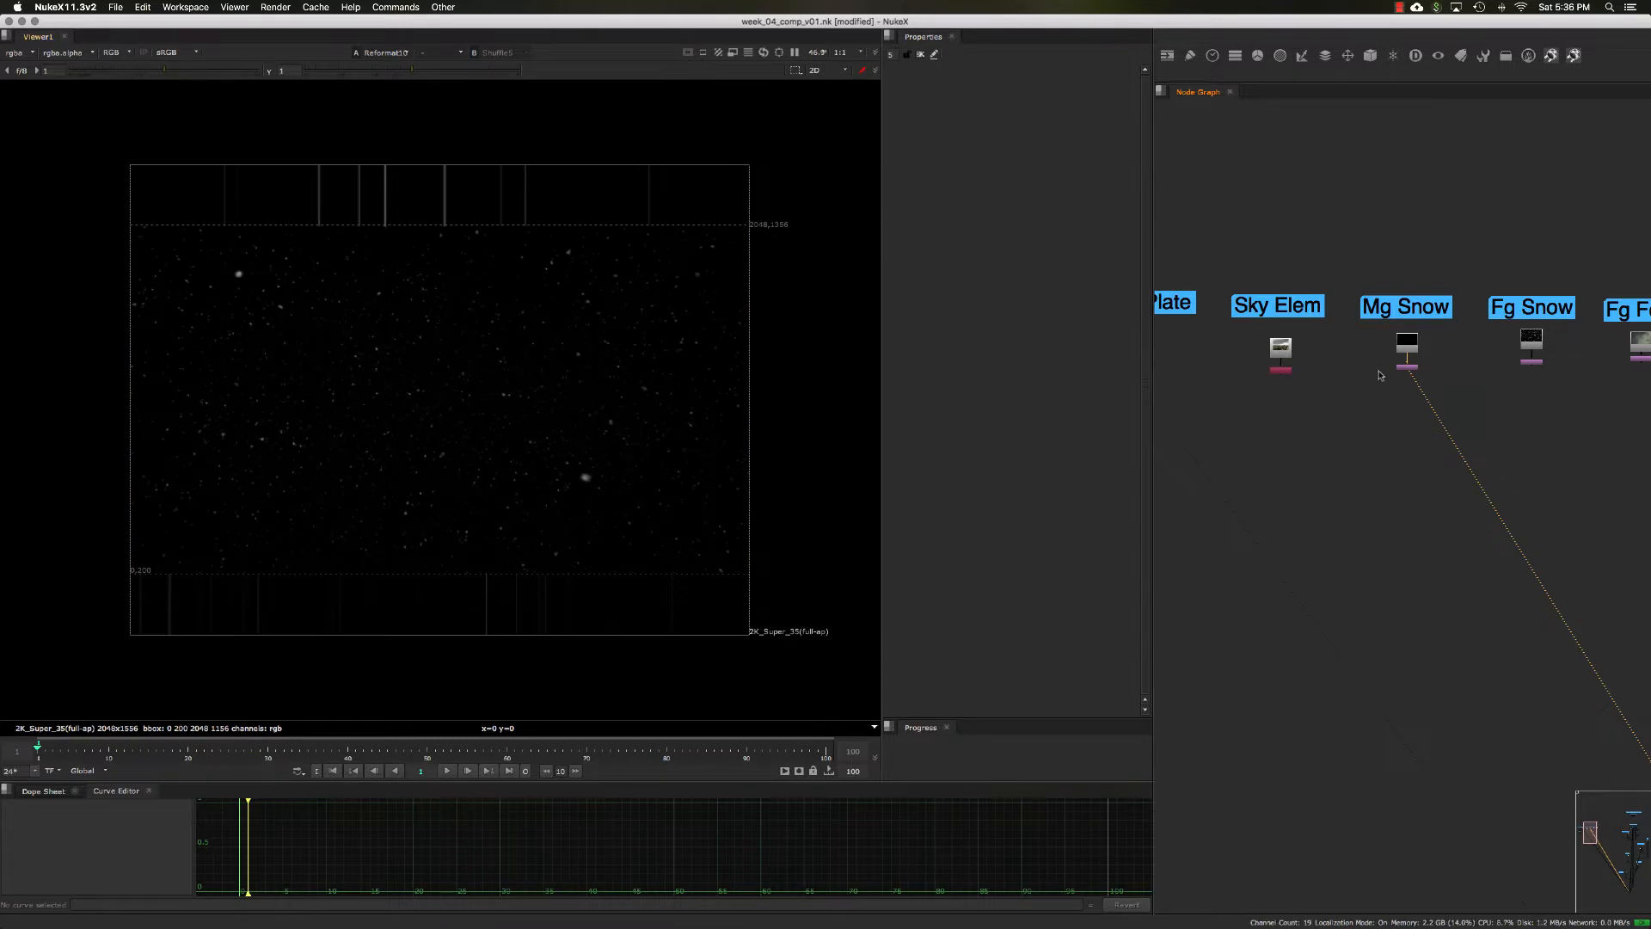
drag(1567, 389, 1515, 353)
key(1)
middle_drag(1550, 376, 1490, 375)
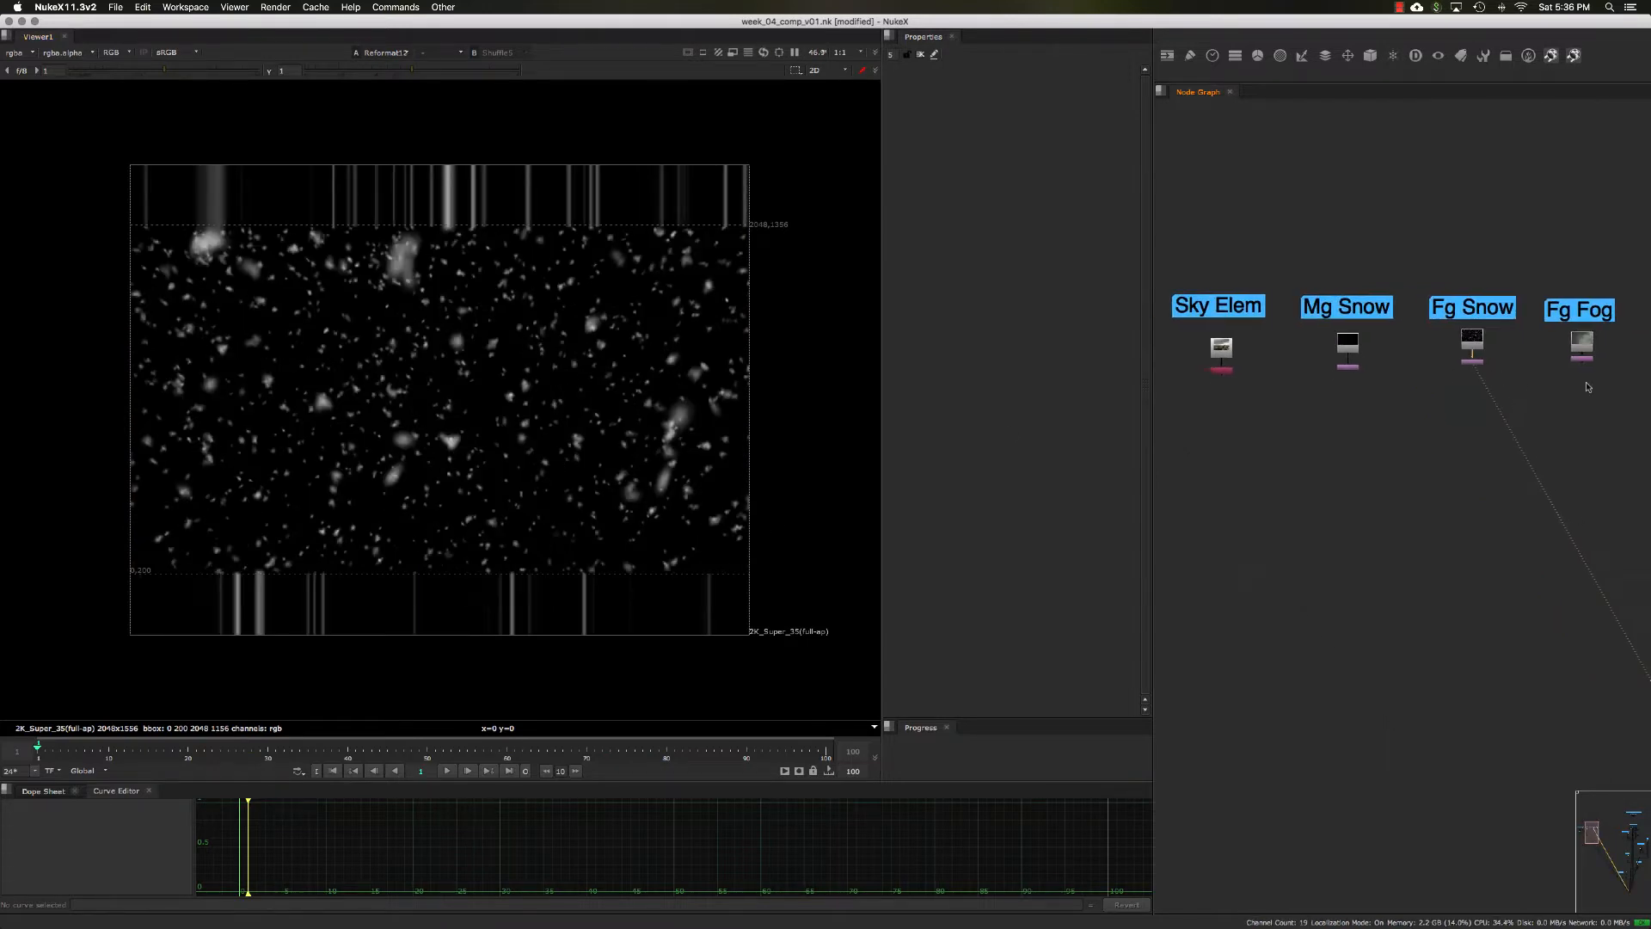
click(1582, 348)
key(1)
Step: View the Sky Elem image and the Source Landscape Plate in the viewer
middle_drag(1368, 429, 1497, 428)
click(1348, 370)
key(1)
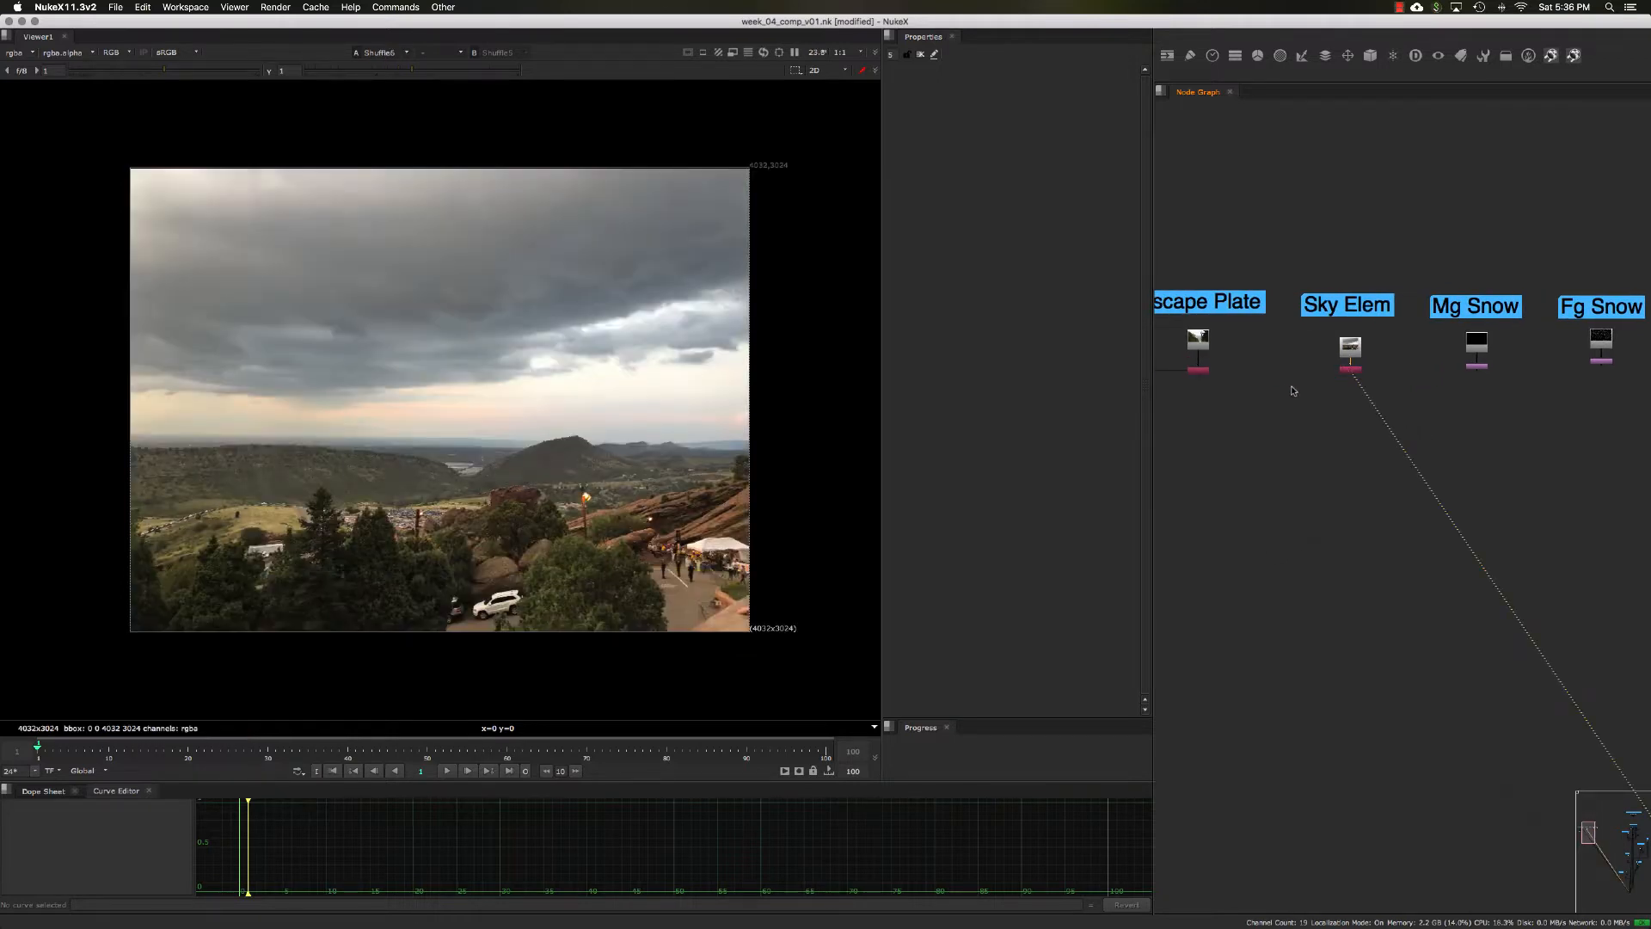
middle_drag(1262, 390, 1314, 399)
click(1314, 397)
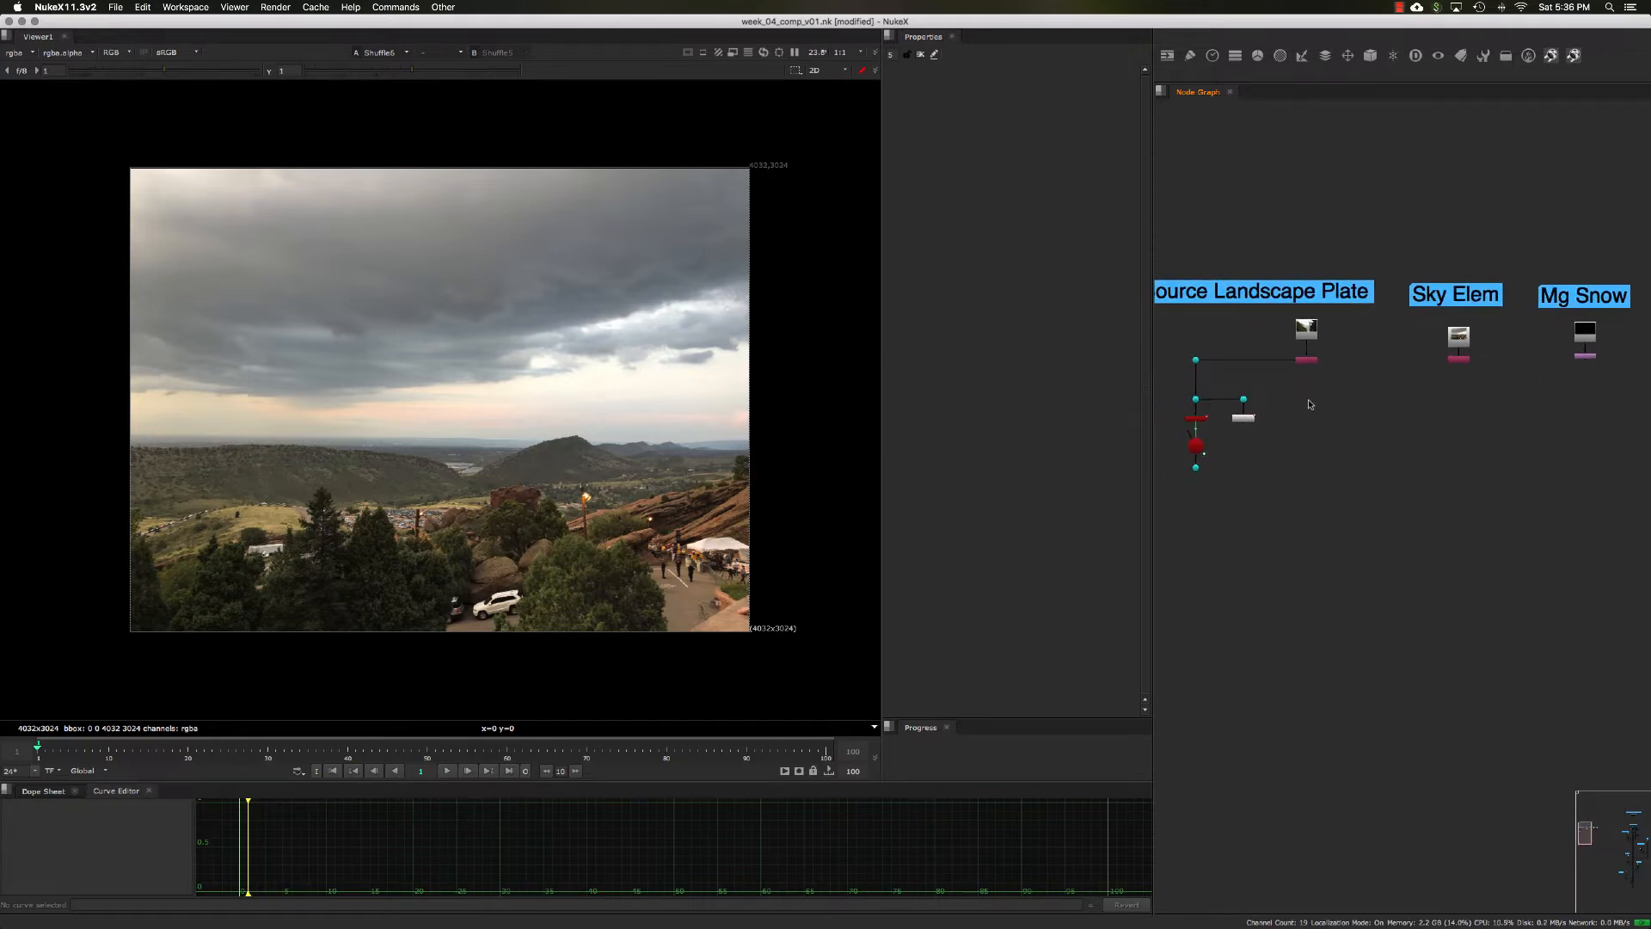
click(1307, 360)
drag(1326, 372, 1273, 353)
key(1)
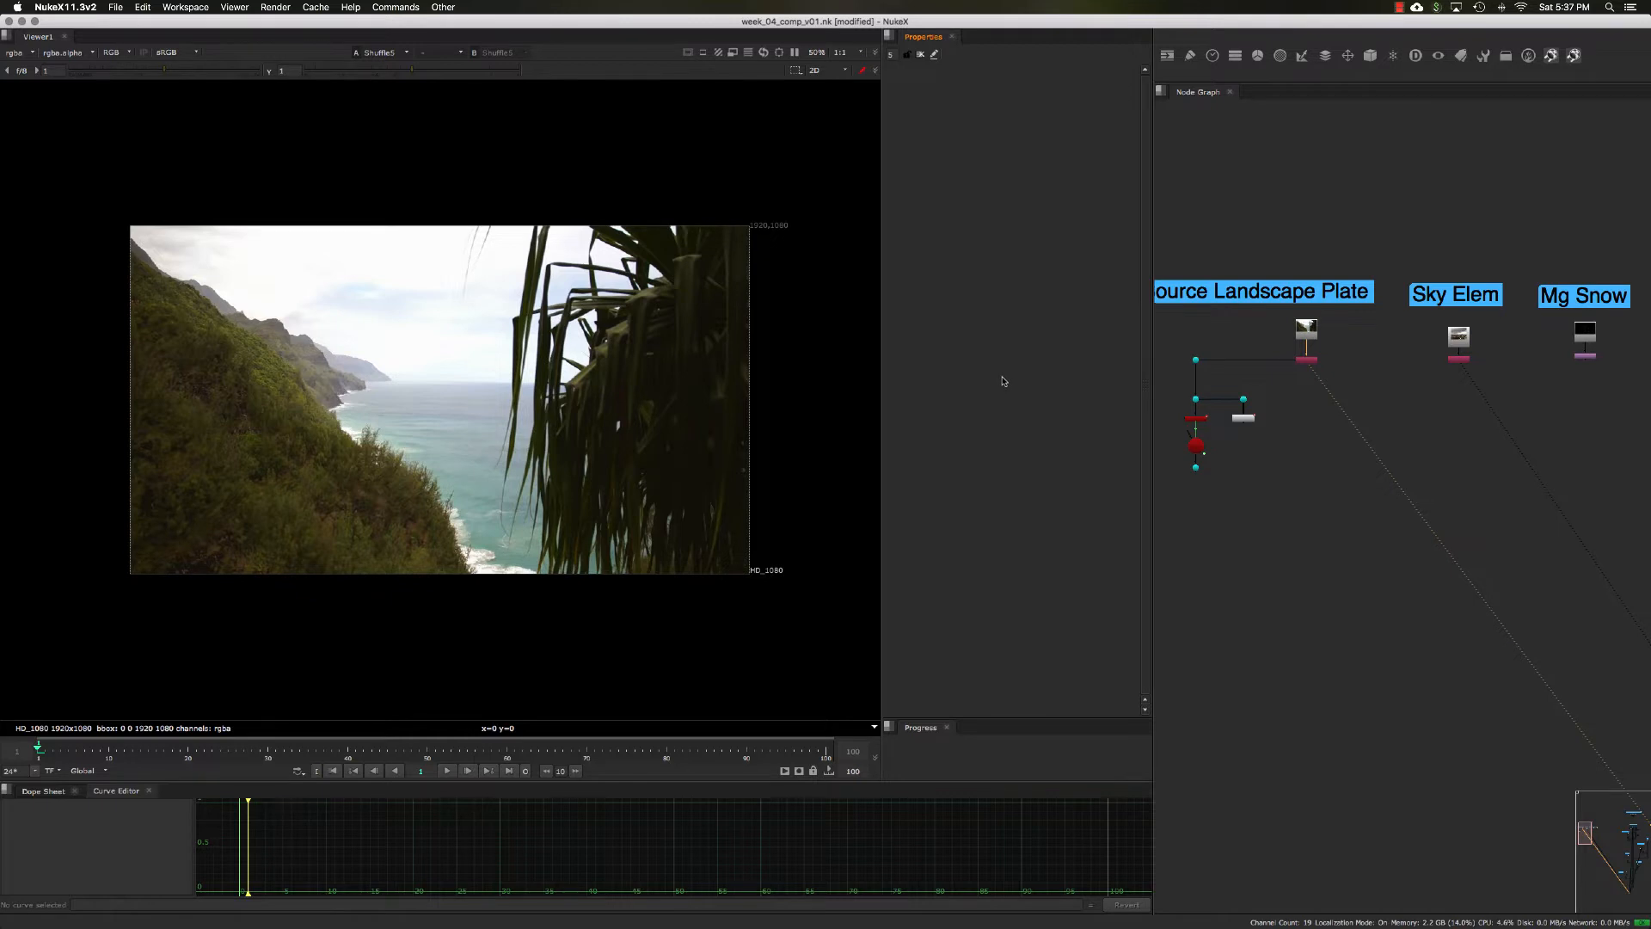
Step: Set the project's full size format to HD_1080 1920x1080, check the frame range and close the project settings
key(s)
click(980, 464)
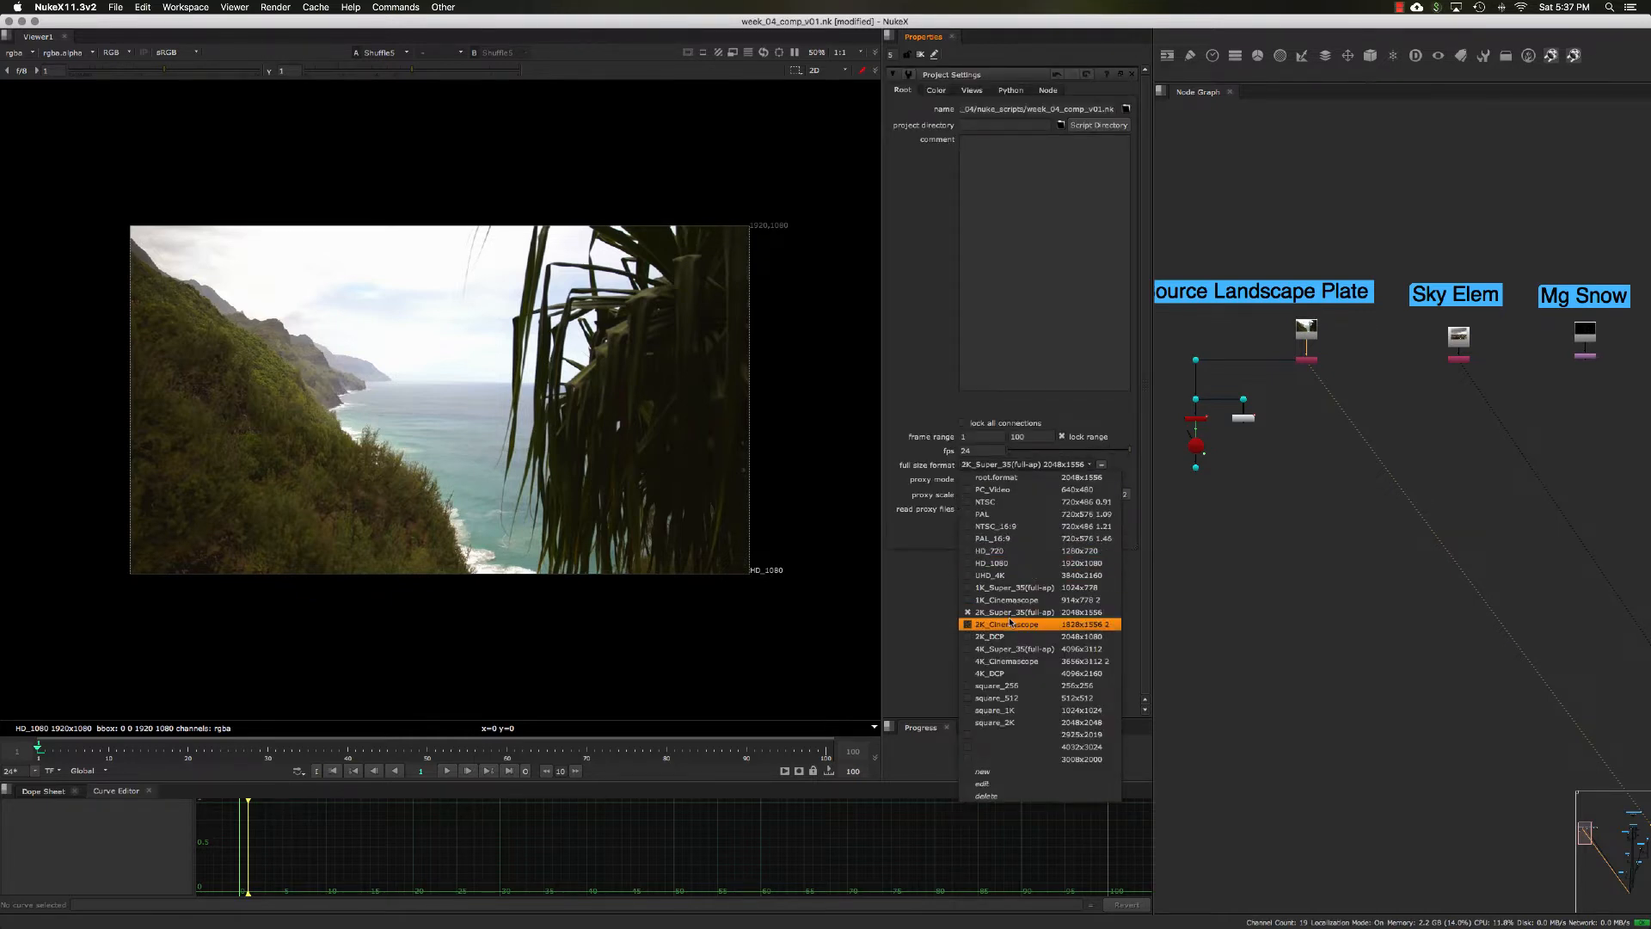
click(1006, 563)
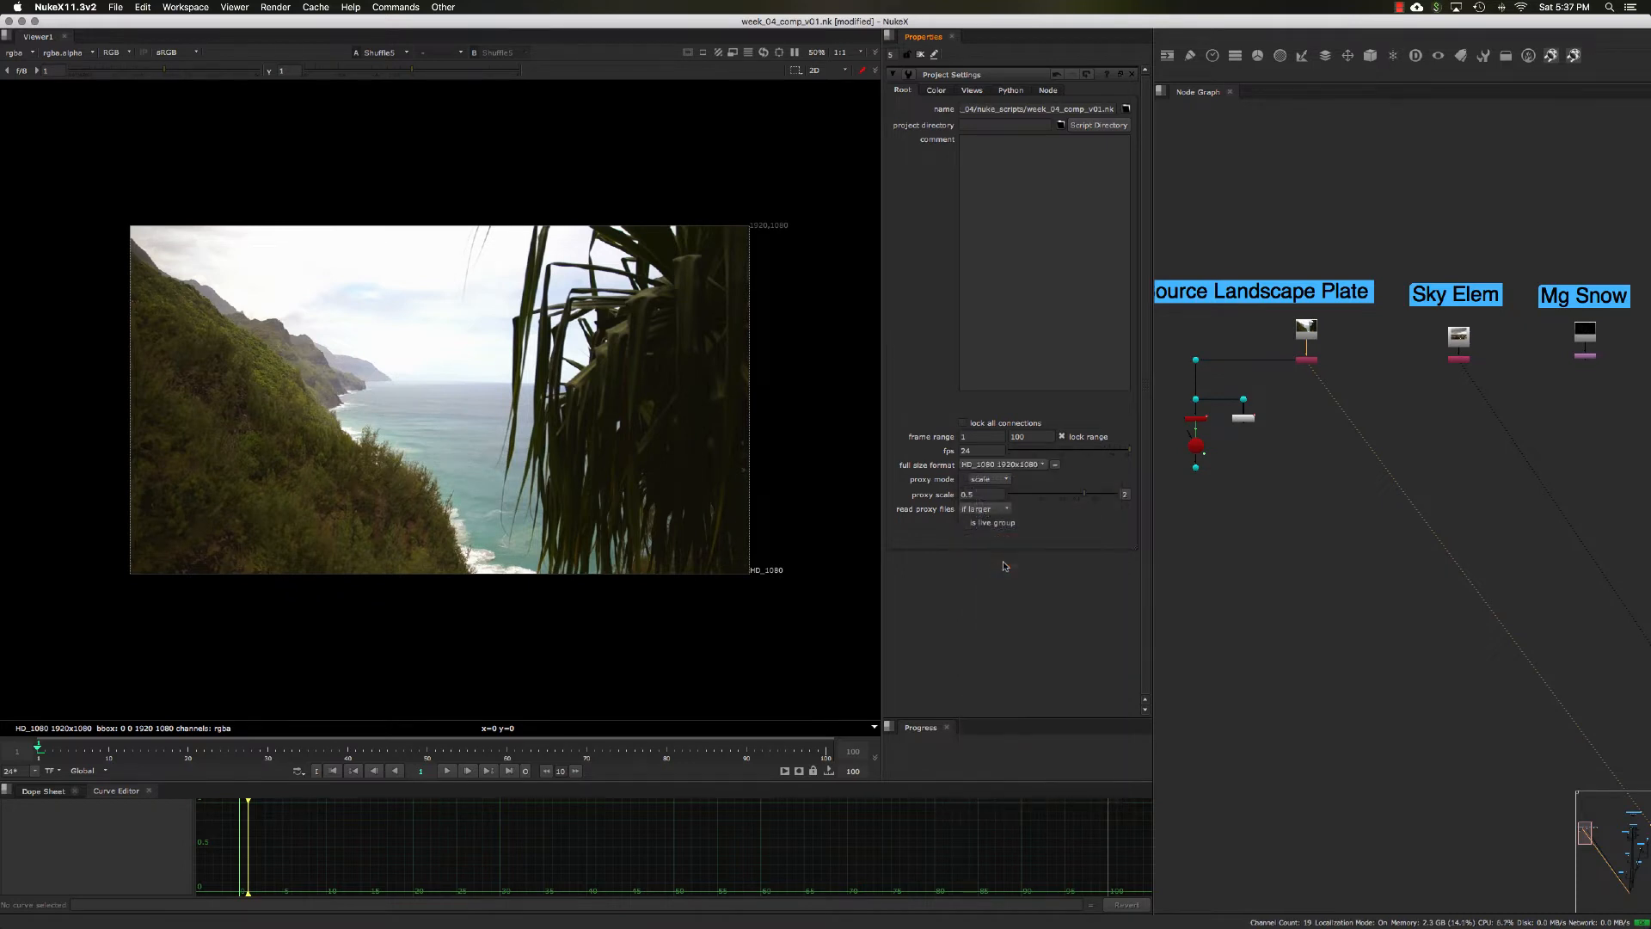
click(978, 437)
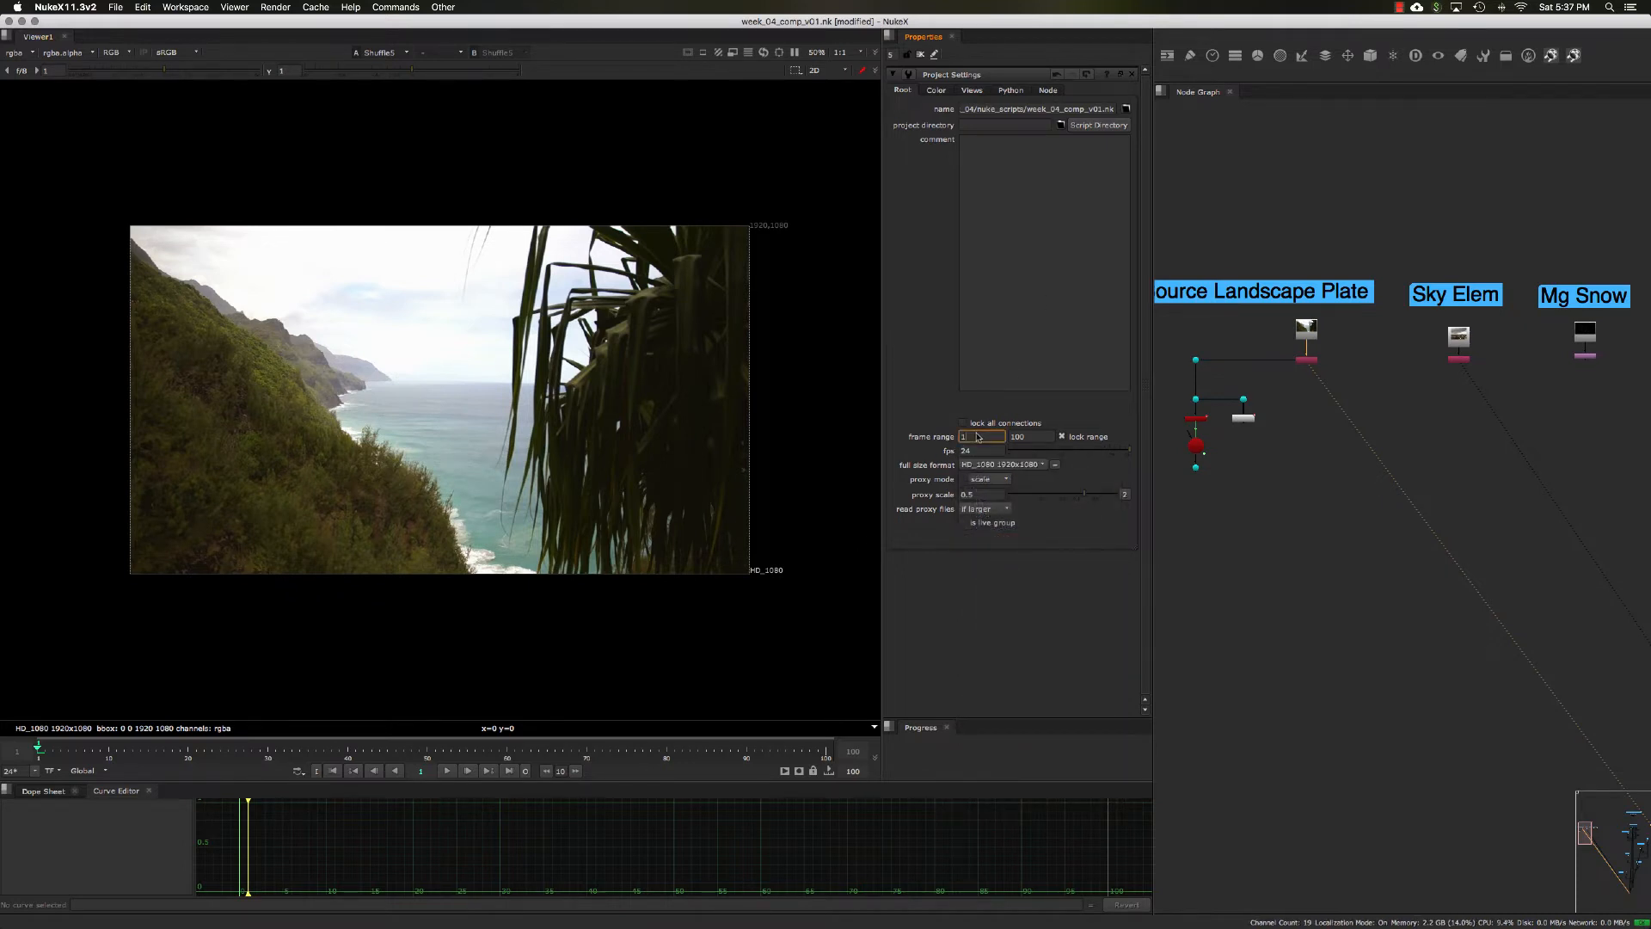
click(1040, 438)
click(1131, 73)
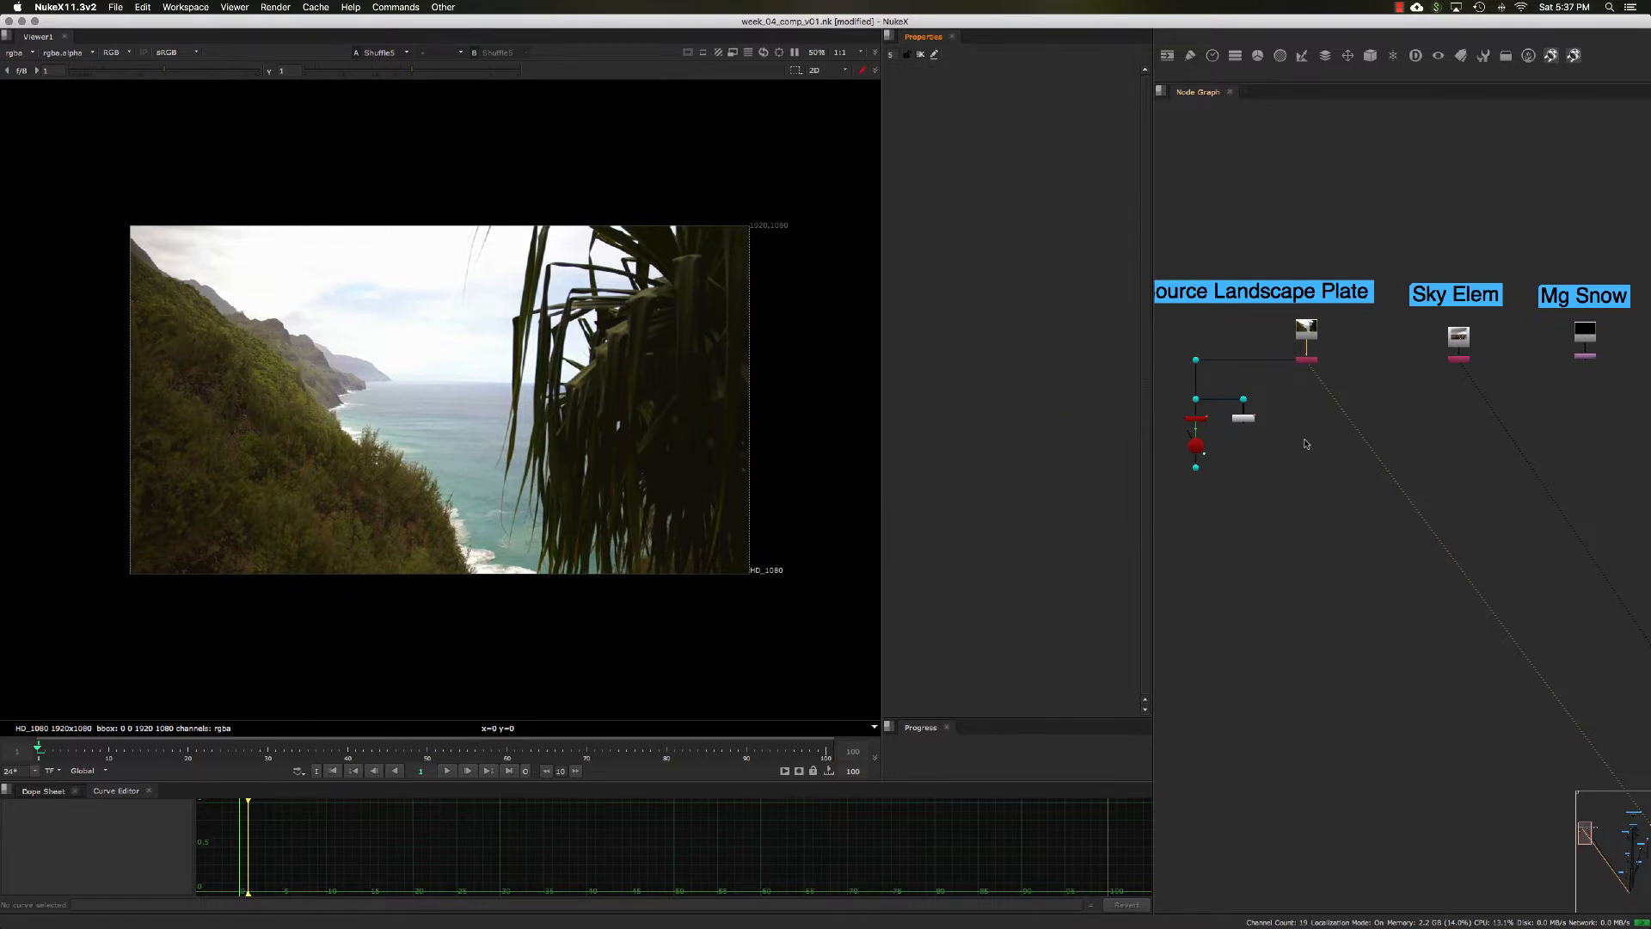
Step: Compare the sky areas of the Source Landscape Plate and the Sky Elem image, ending on the landscape plate
scroll(1292, 392, up, 3)
scroll(1324, 422, up, 3)
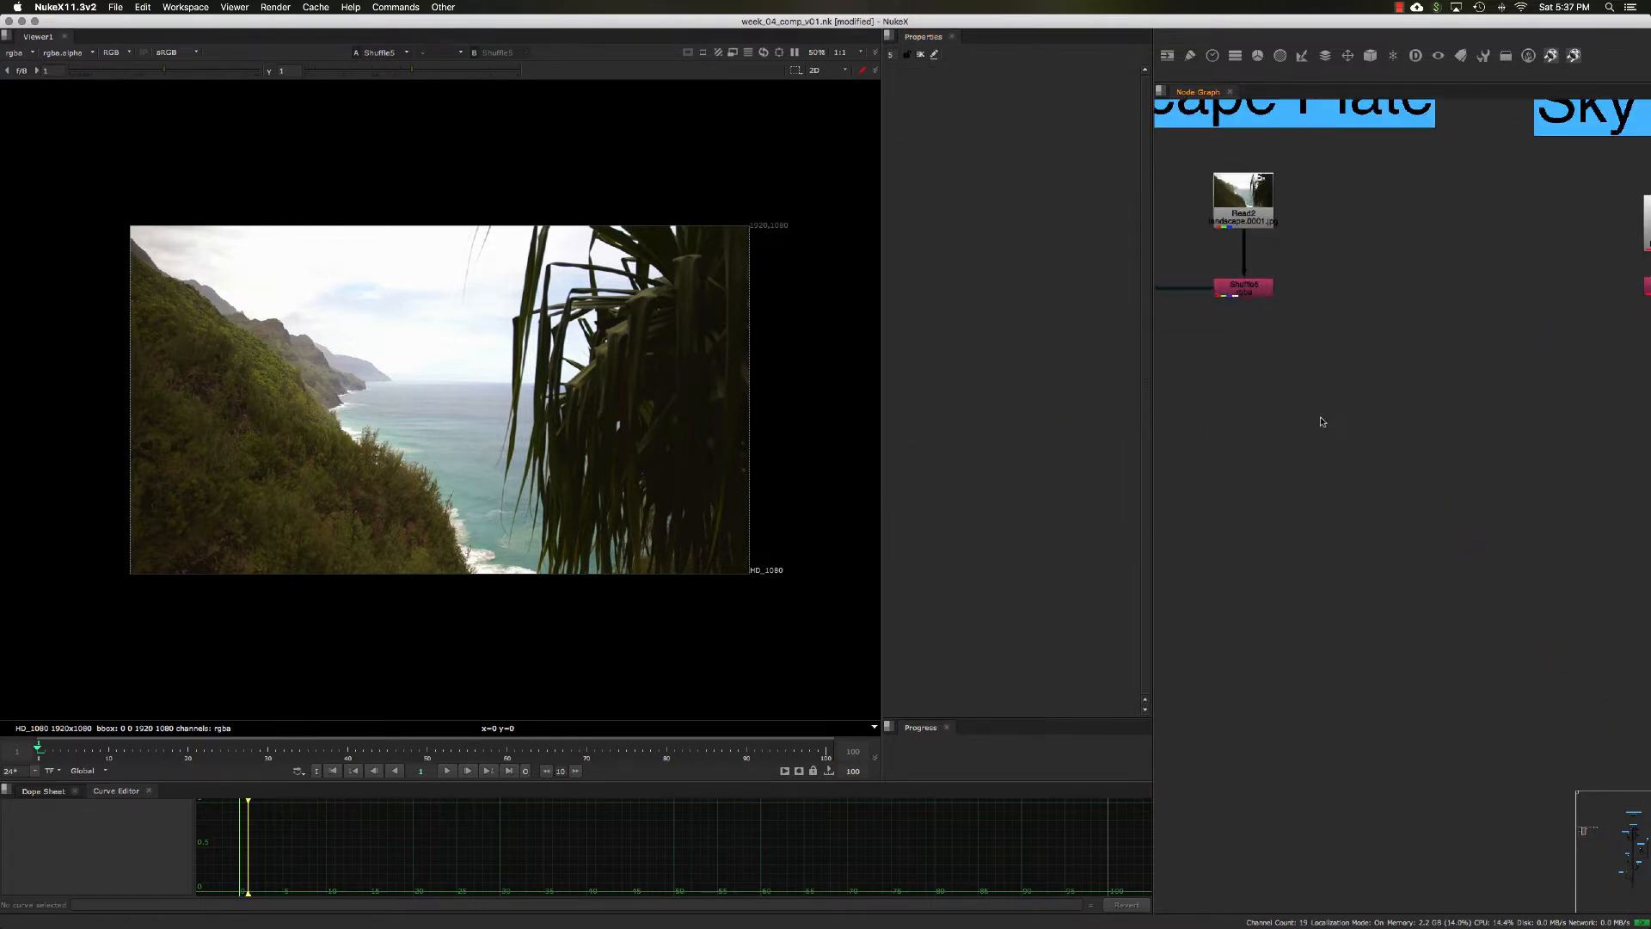
mouse_move(1407, 448)
mouse_down()
mouse_move(1290, 340)
mouse_move(1411, 416)
mouse_up()
key(1)
click(1362, 467)
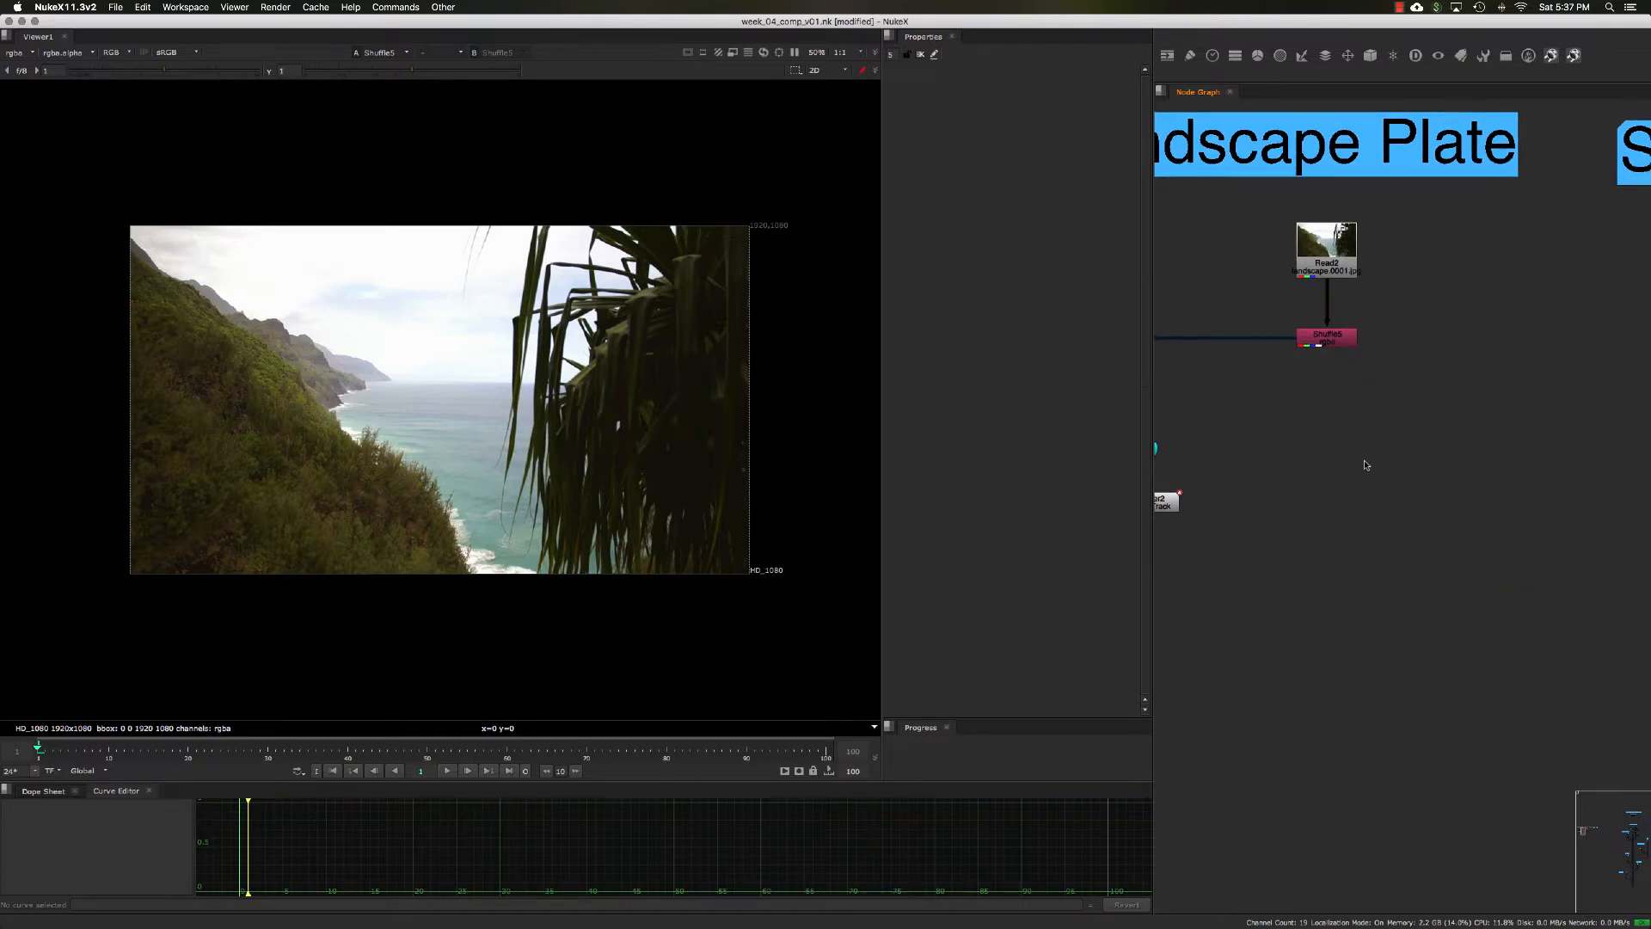
middle_drag(1347, 369, 1373, 368)
click(1354, 337)
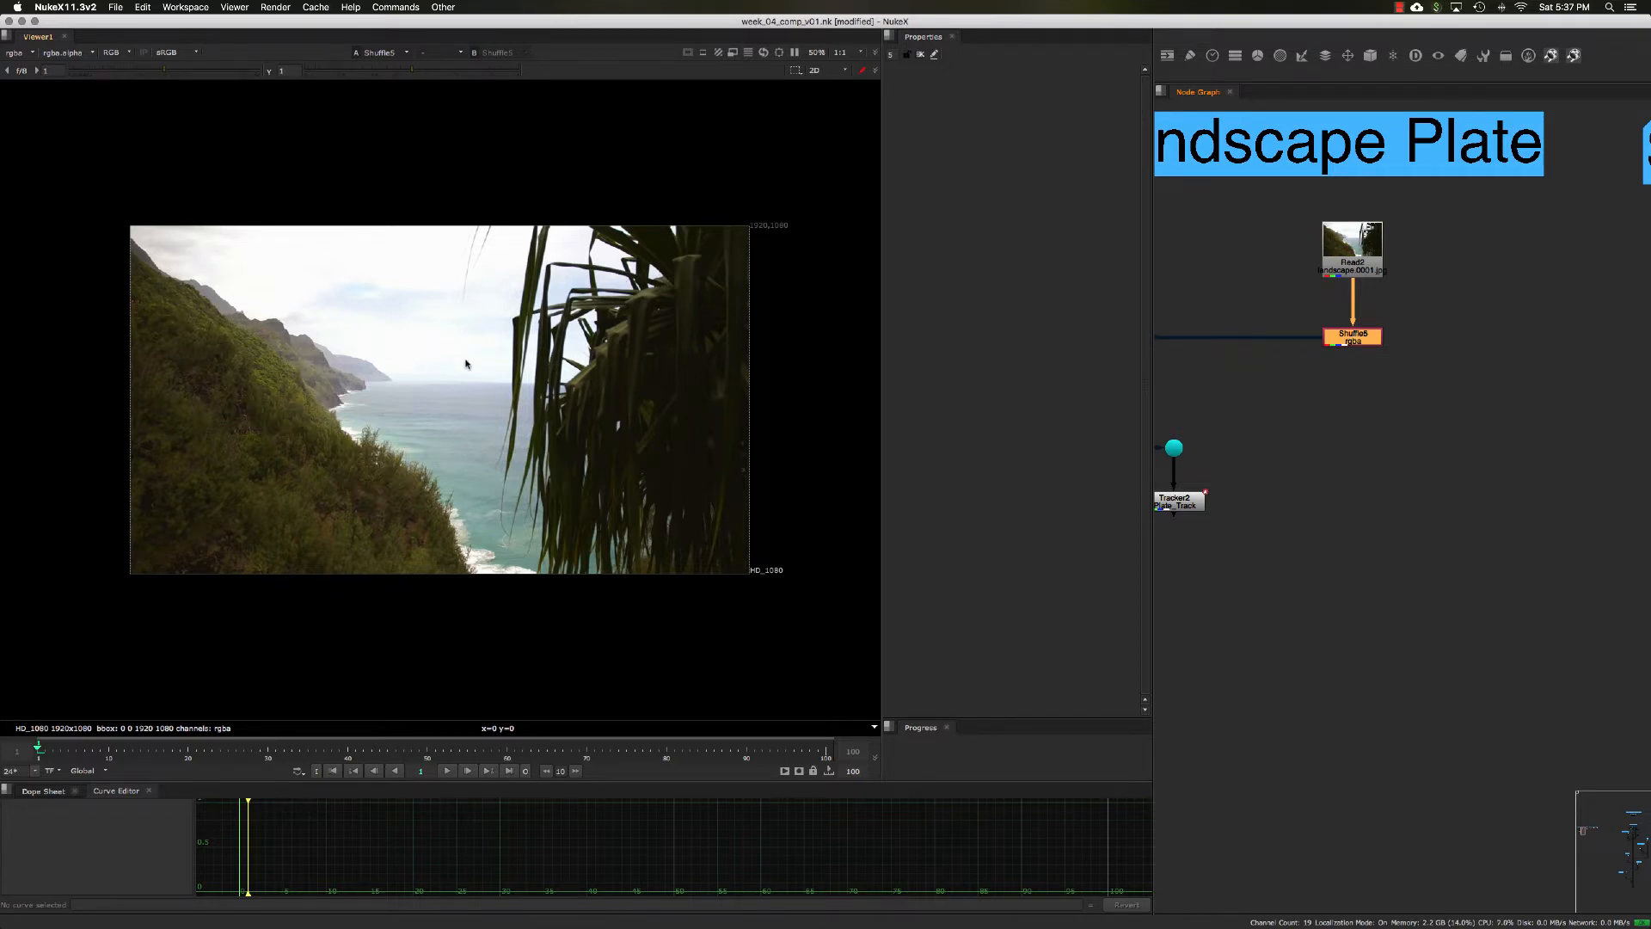
middle_drag(1548, 357, 1280, 358)
click(1513, 337)
key(1)
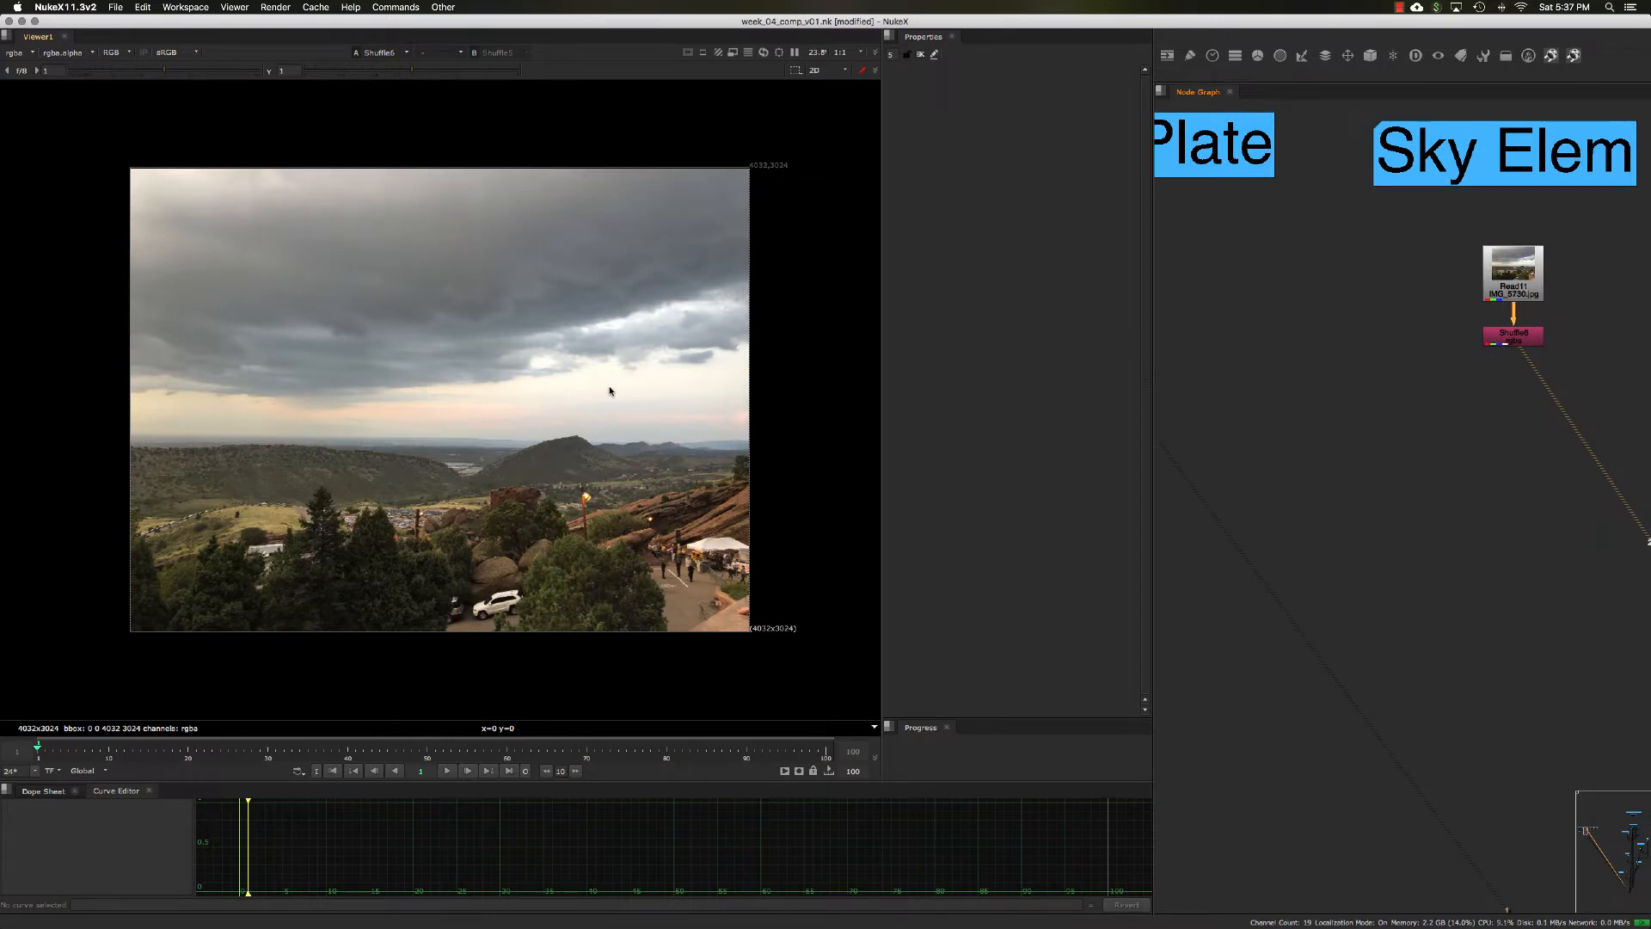
middle_drag(1391, 388, 1622, 410)
click(1324, 373)
key(1)
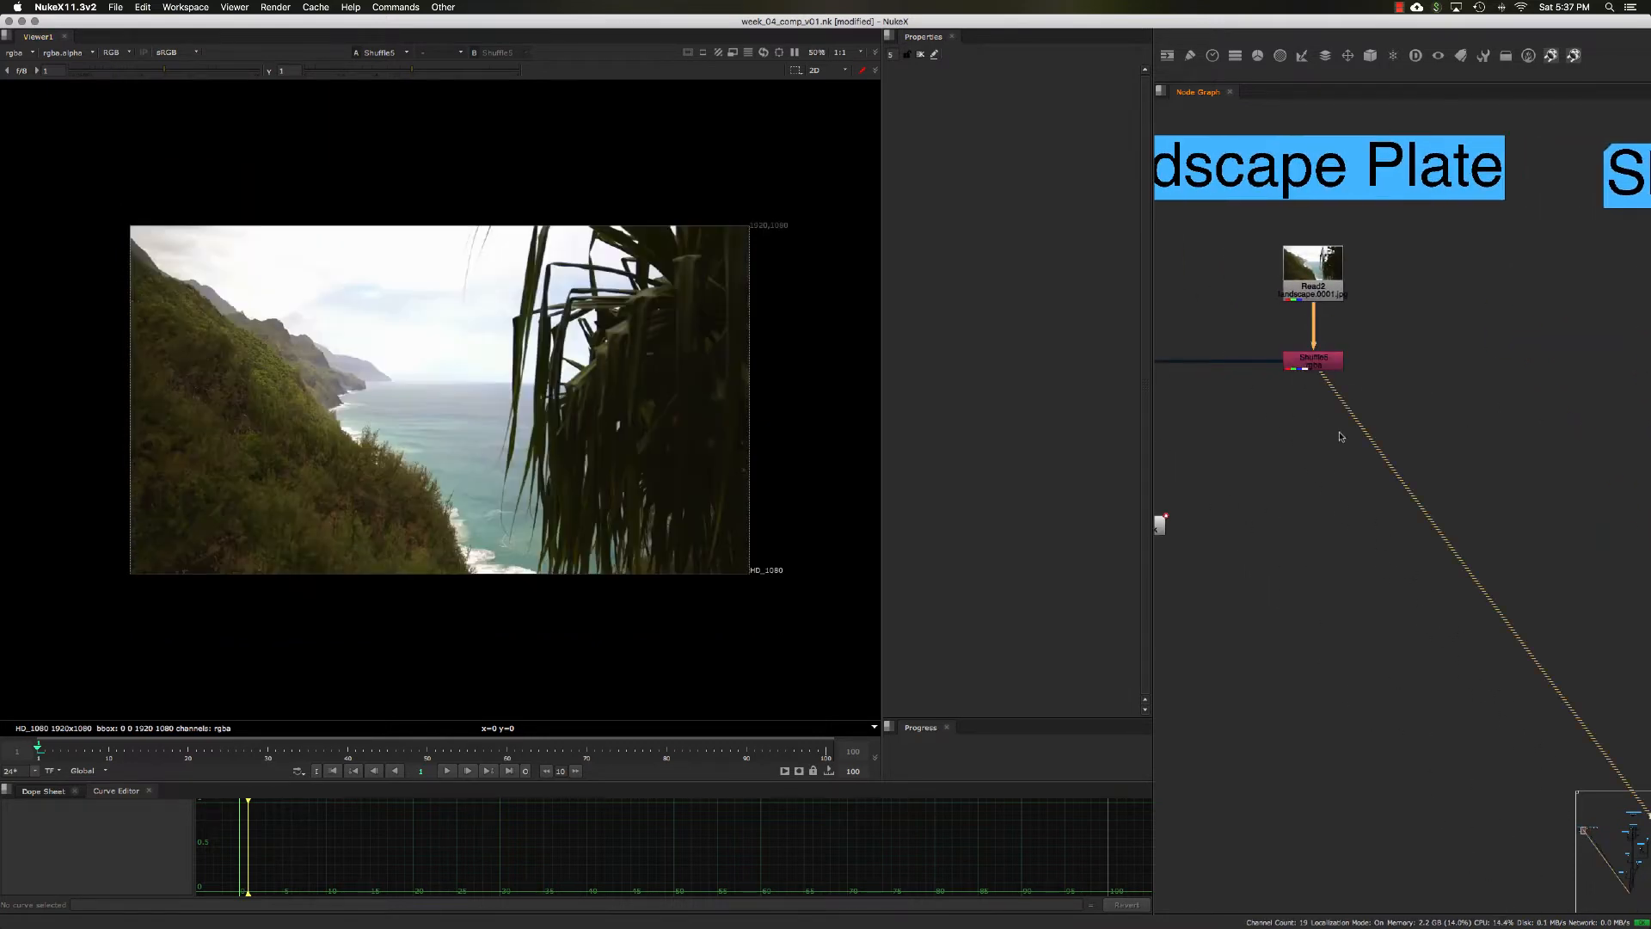
Step: Add a Keyer node below the Shuffle node of the Source Landscape Plate
click(1309, 434)
click(1311, 372)
key(Tab)
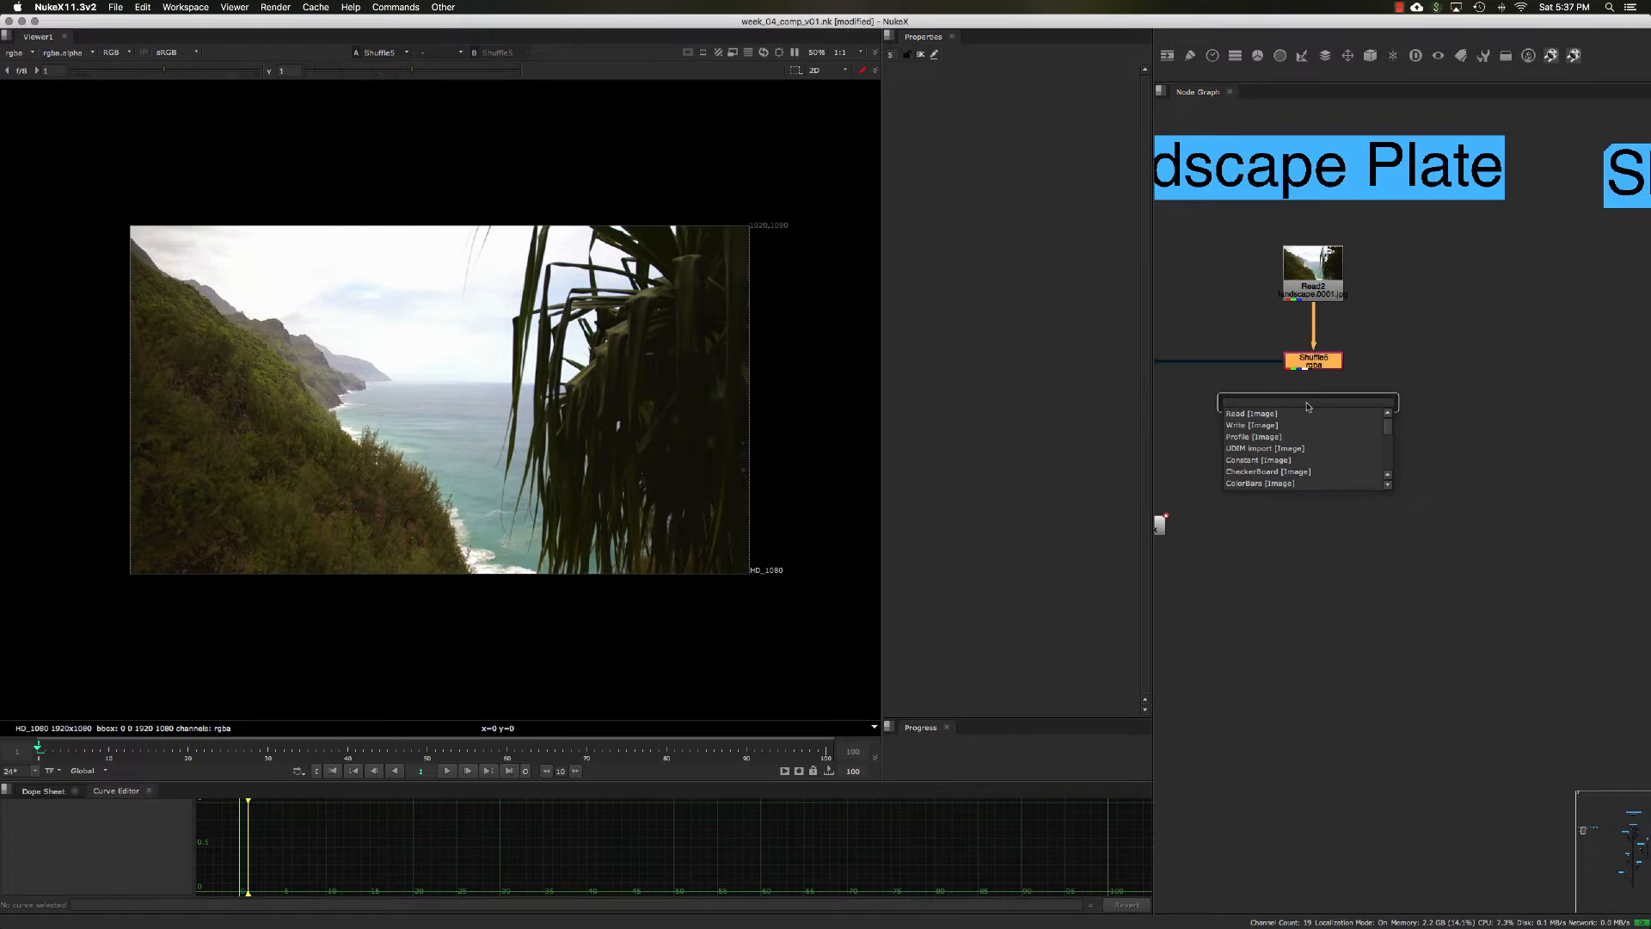
text(l)
key(BackSpace)
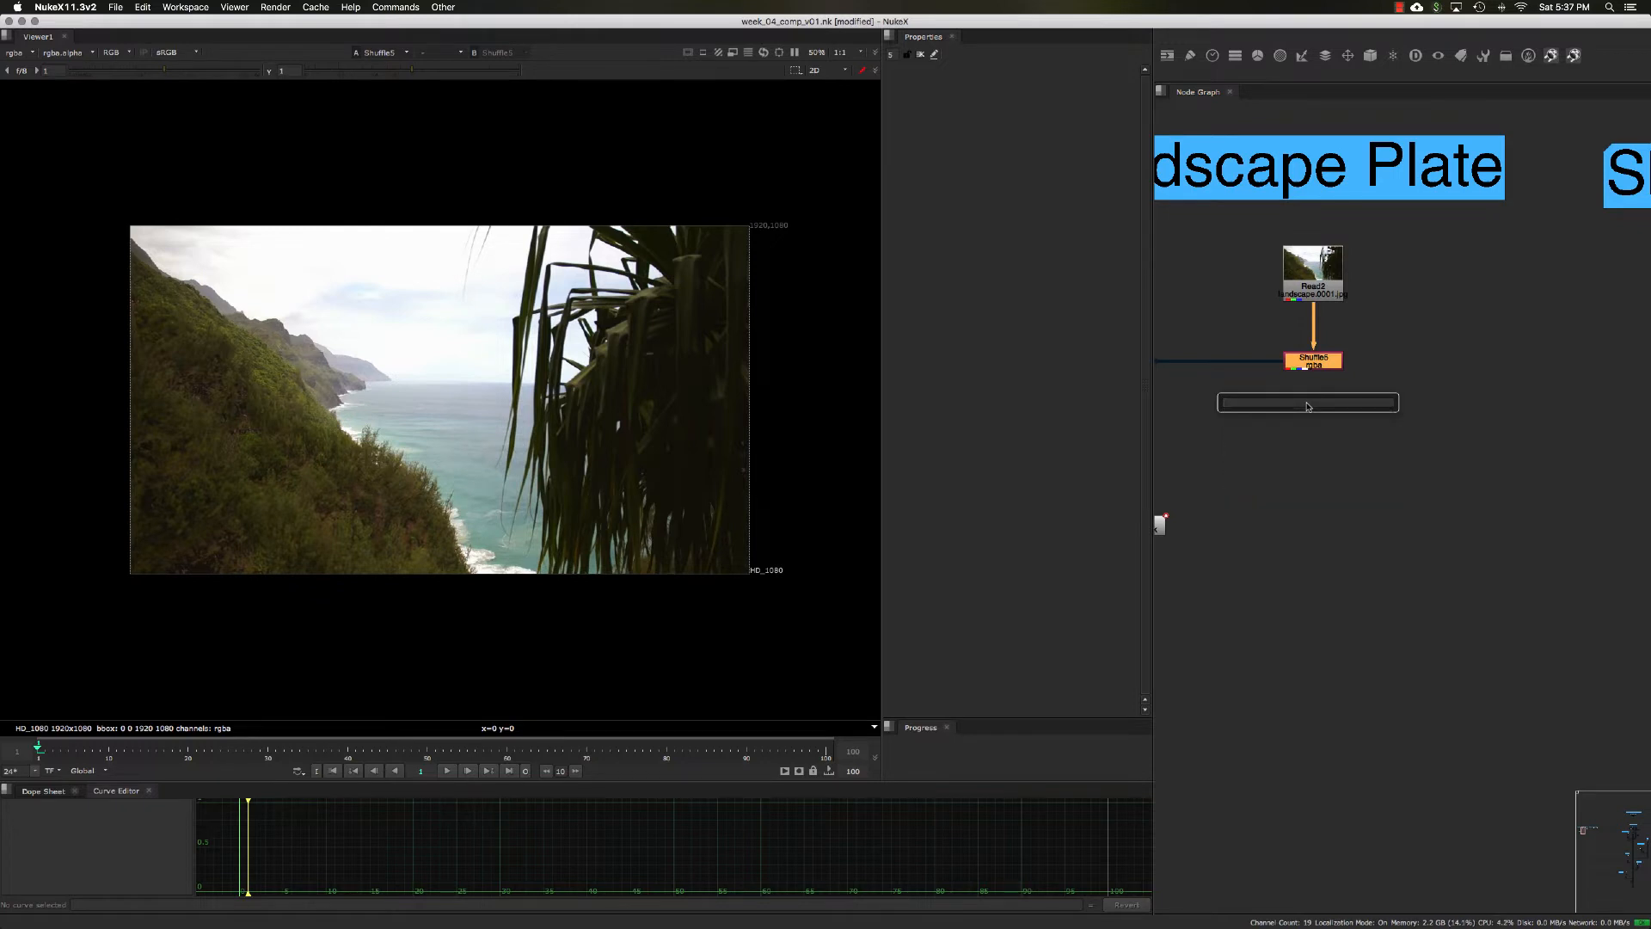
text(key)
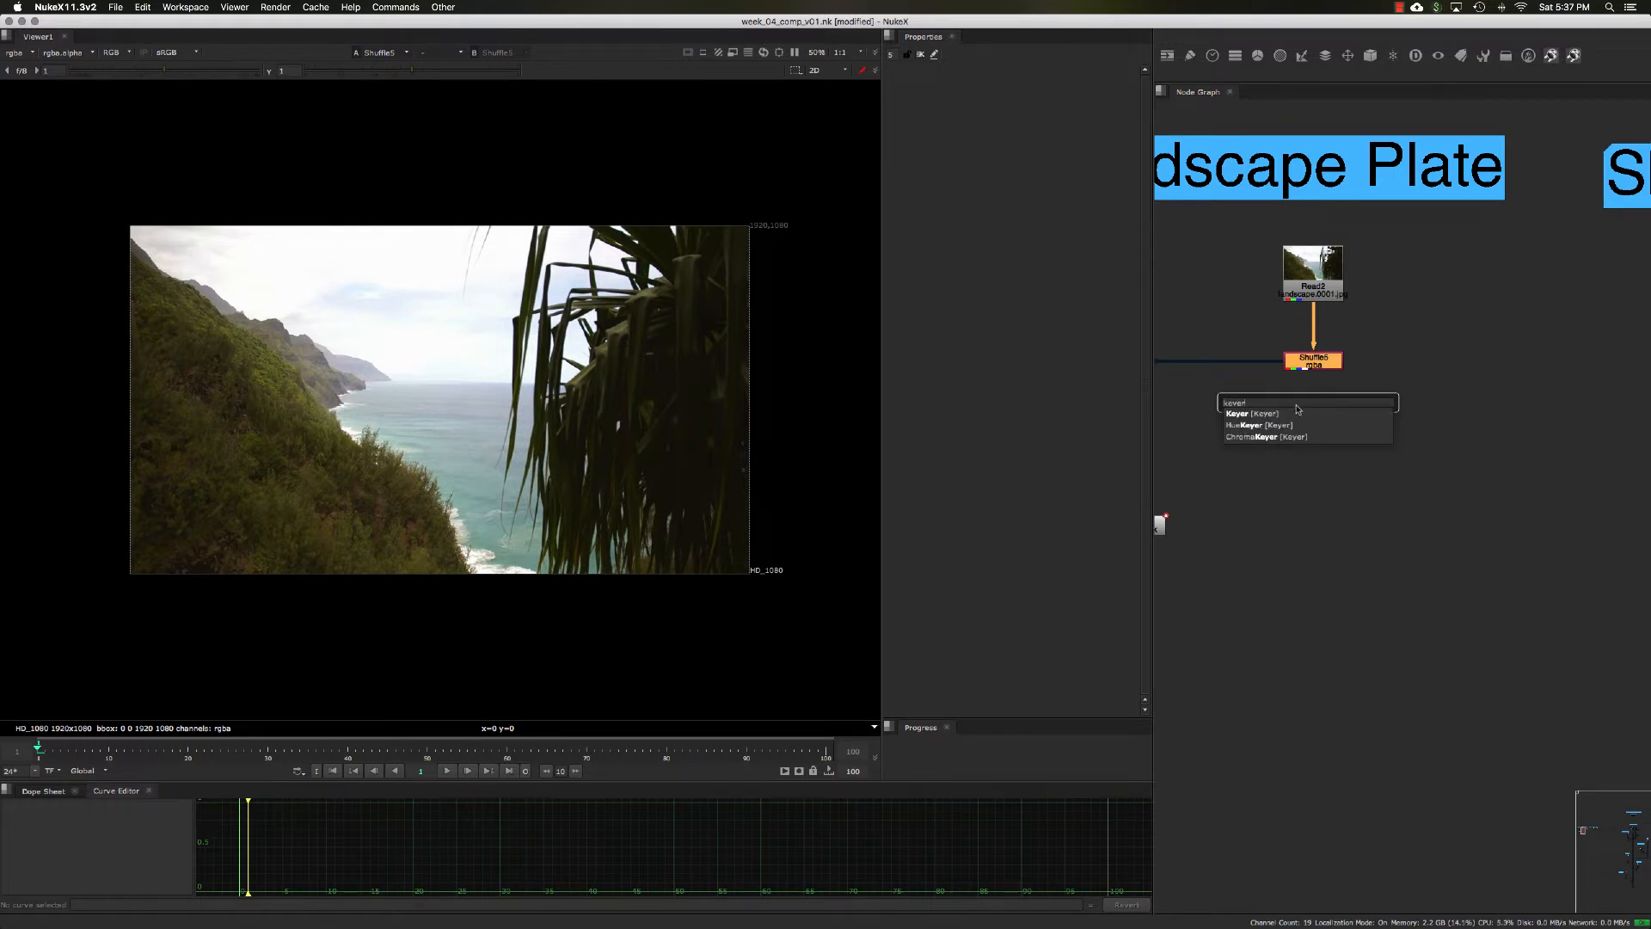
text(er)
click(1298, 412)
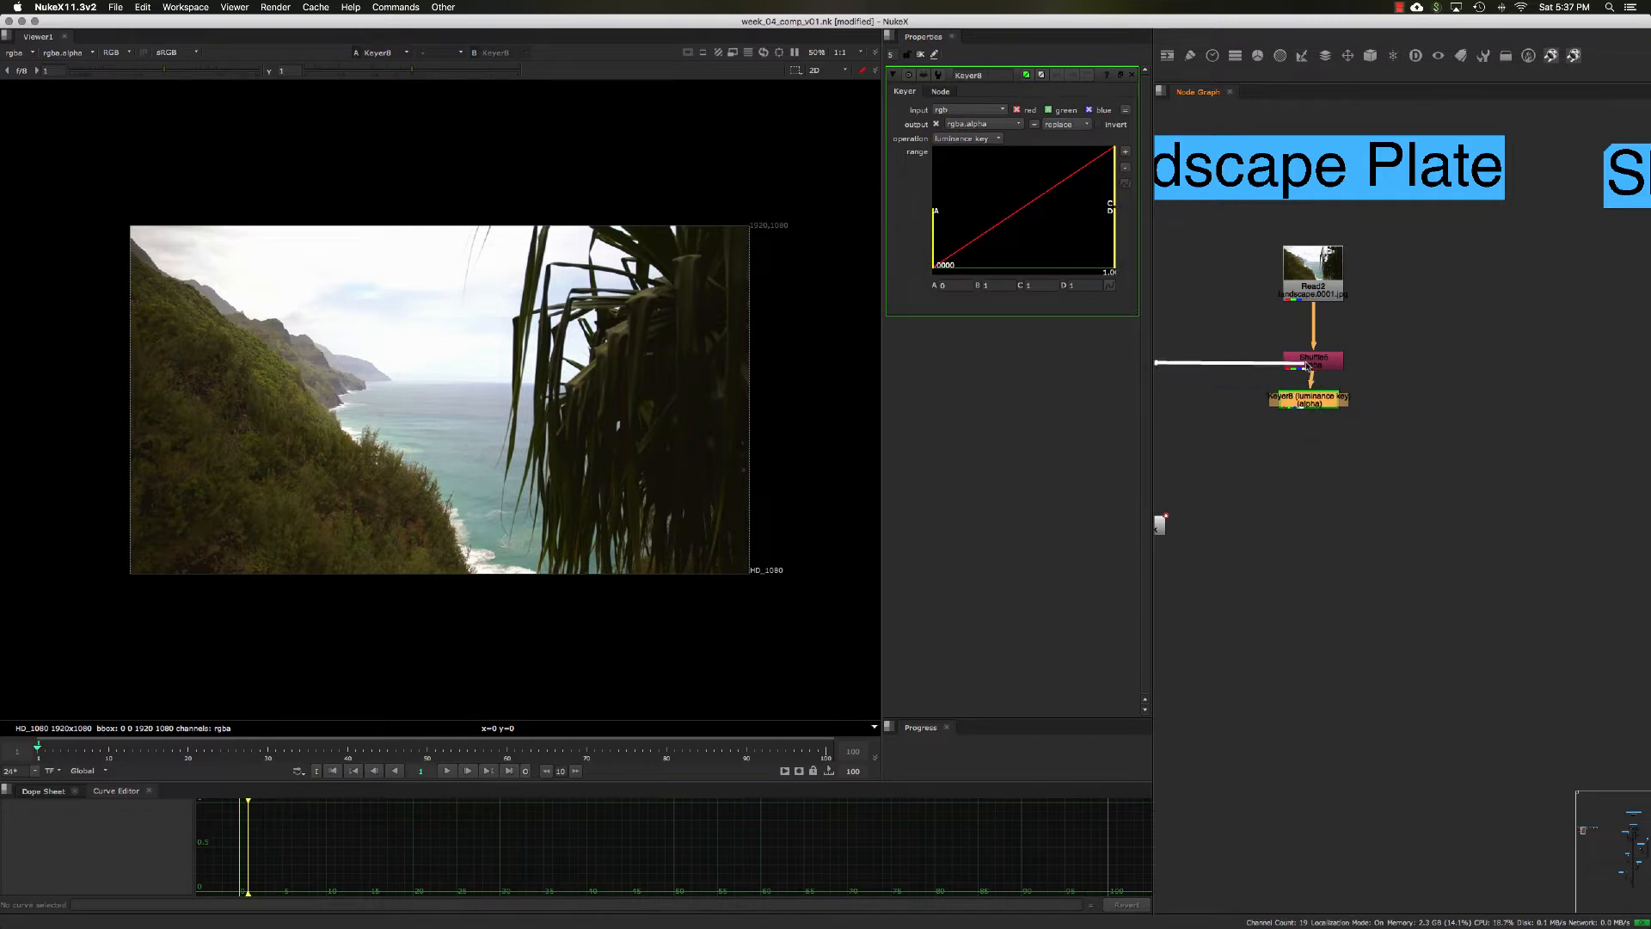
drag(1308, 401, 1313, 413)
middle_drag(1314, 435, 1326, 432)
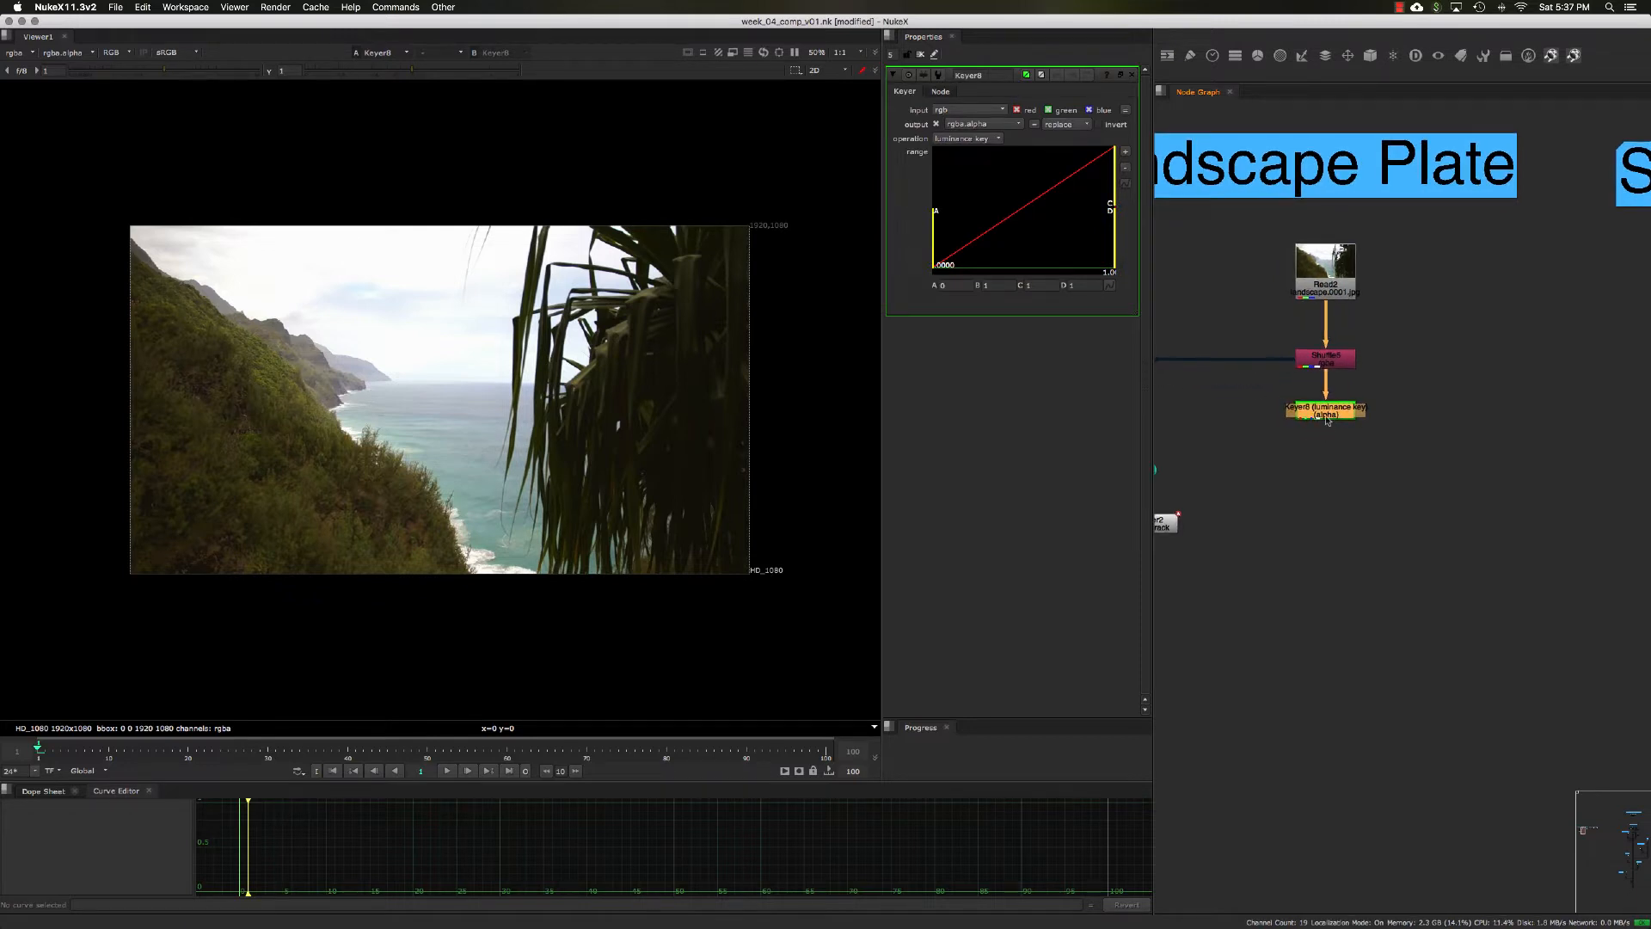
Step: Float the Keyer's properties in a separate window and display the alpha channel in the viewer
click(1121, 75)
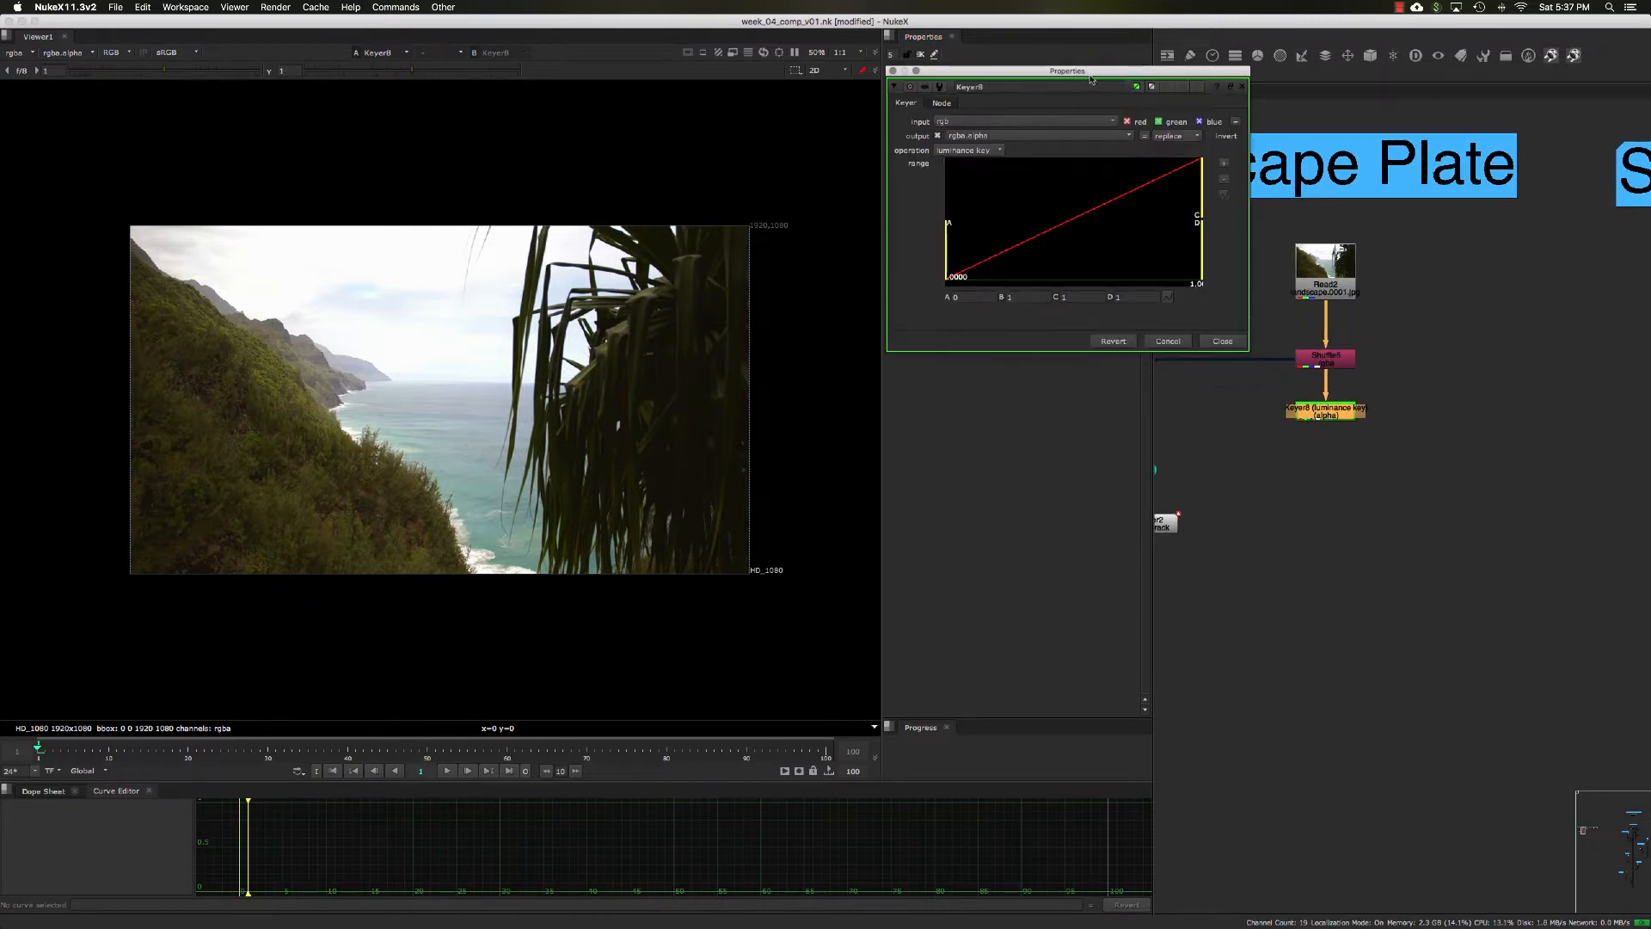
drag(1091, 80, 1080, 117)
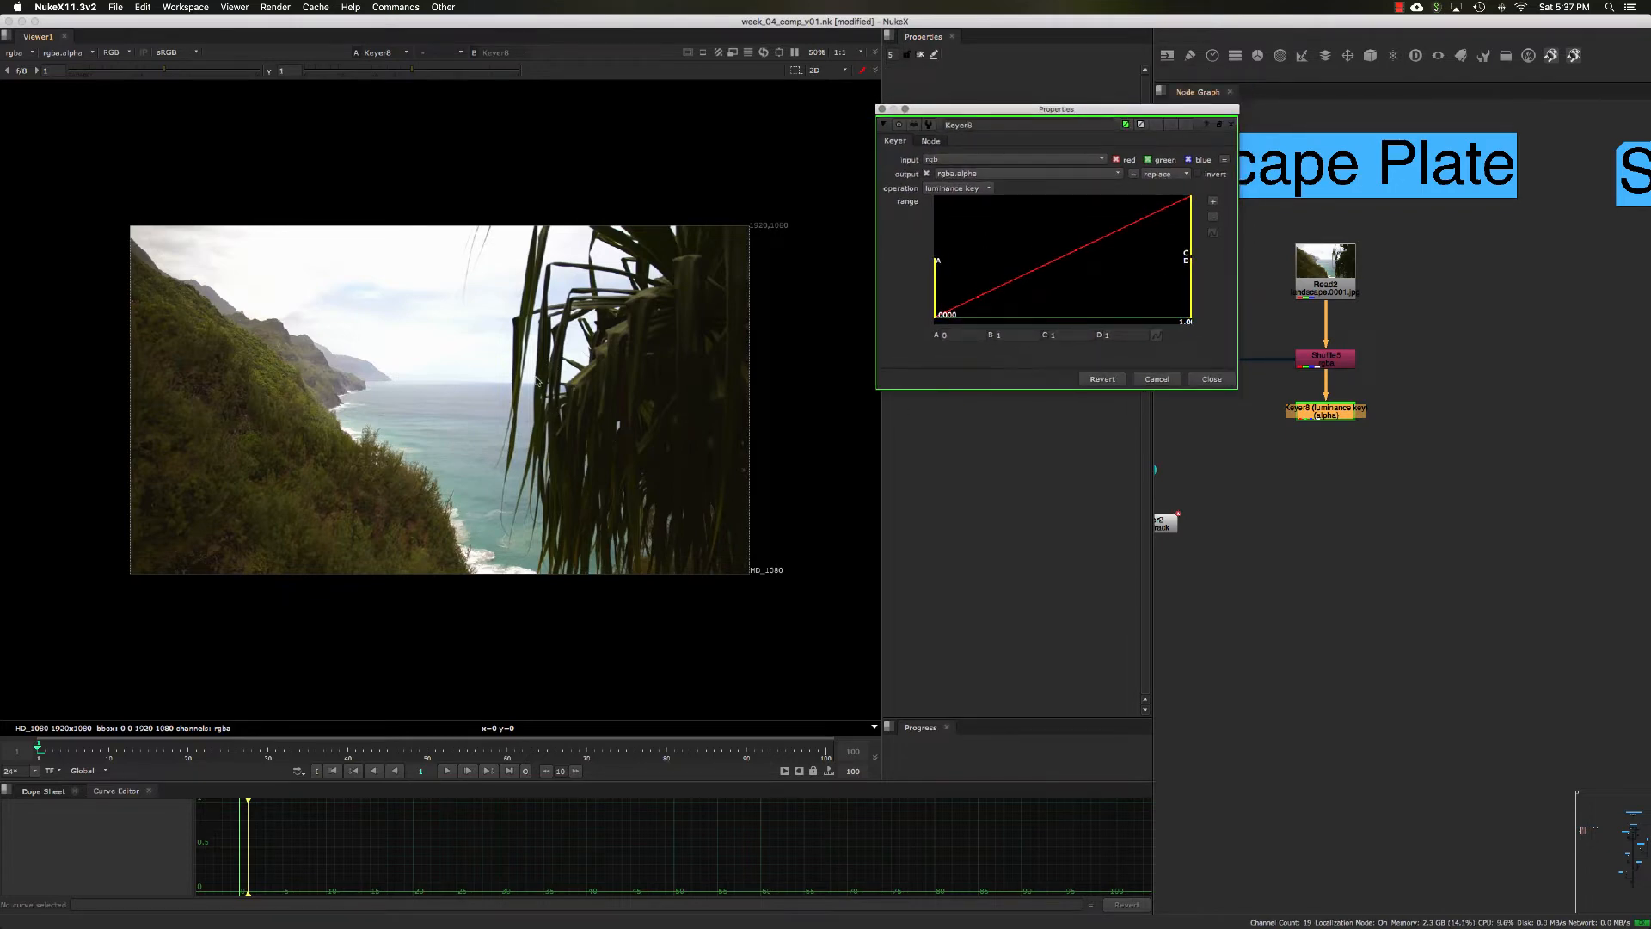
key(a)
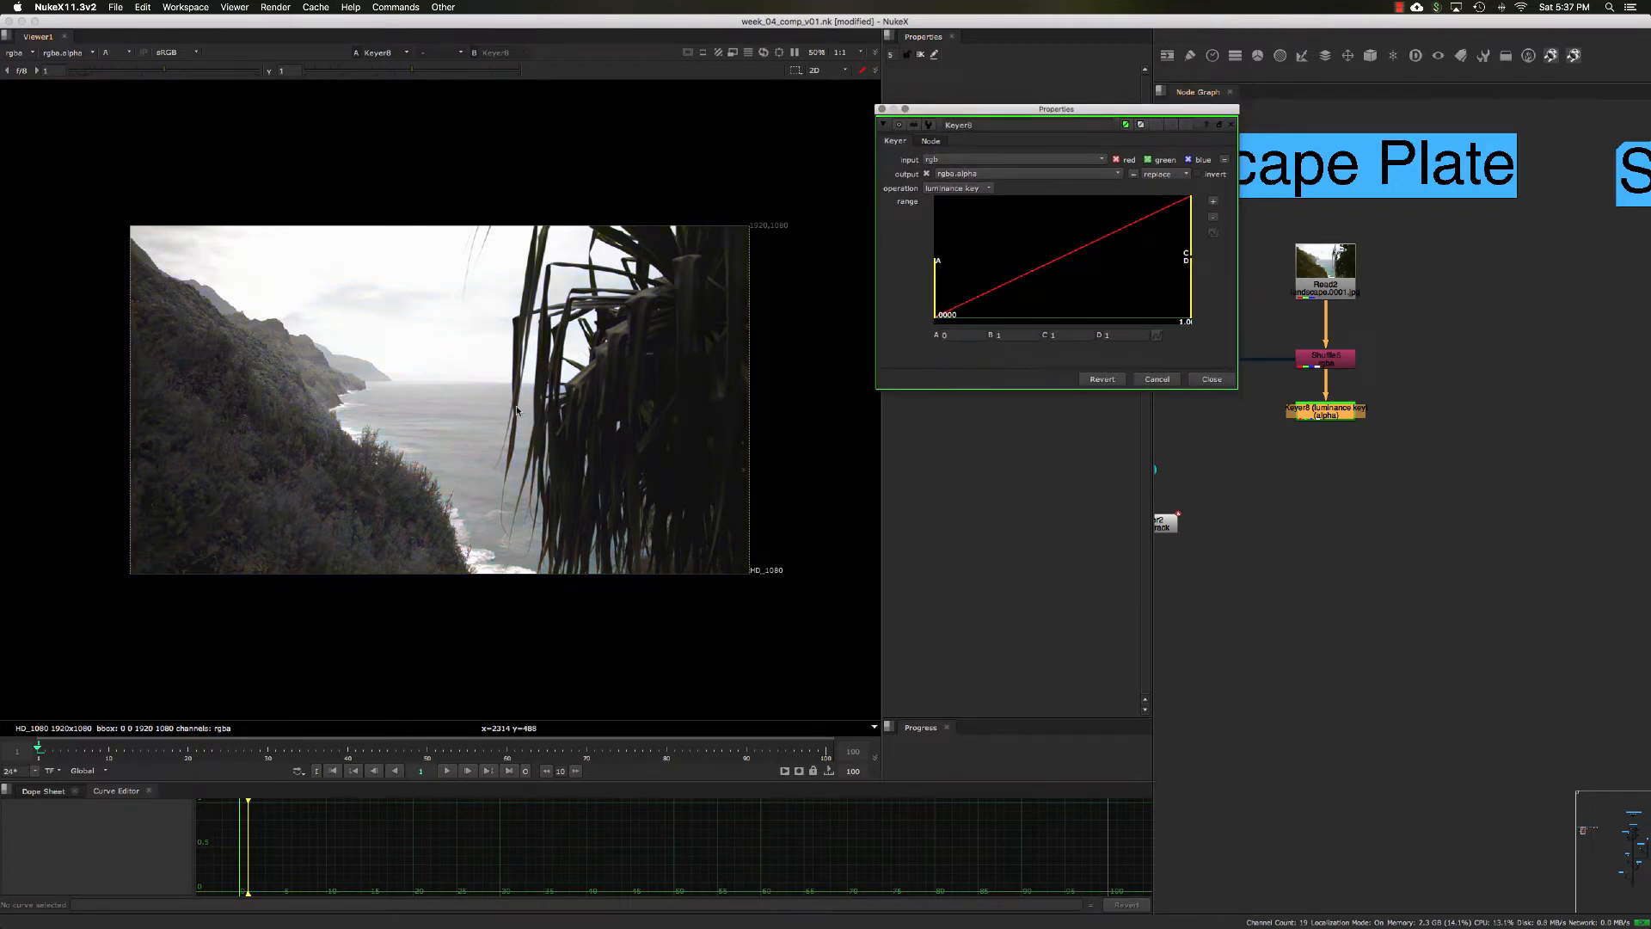
Step: Compare the plate's alpha channel with the Keyer disabled and enabled, leaving the Keyer on and the alpha displayed
click(1389, 436)
key(d)
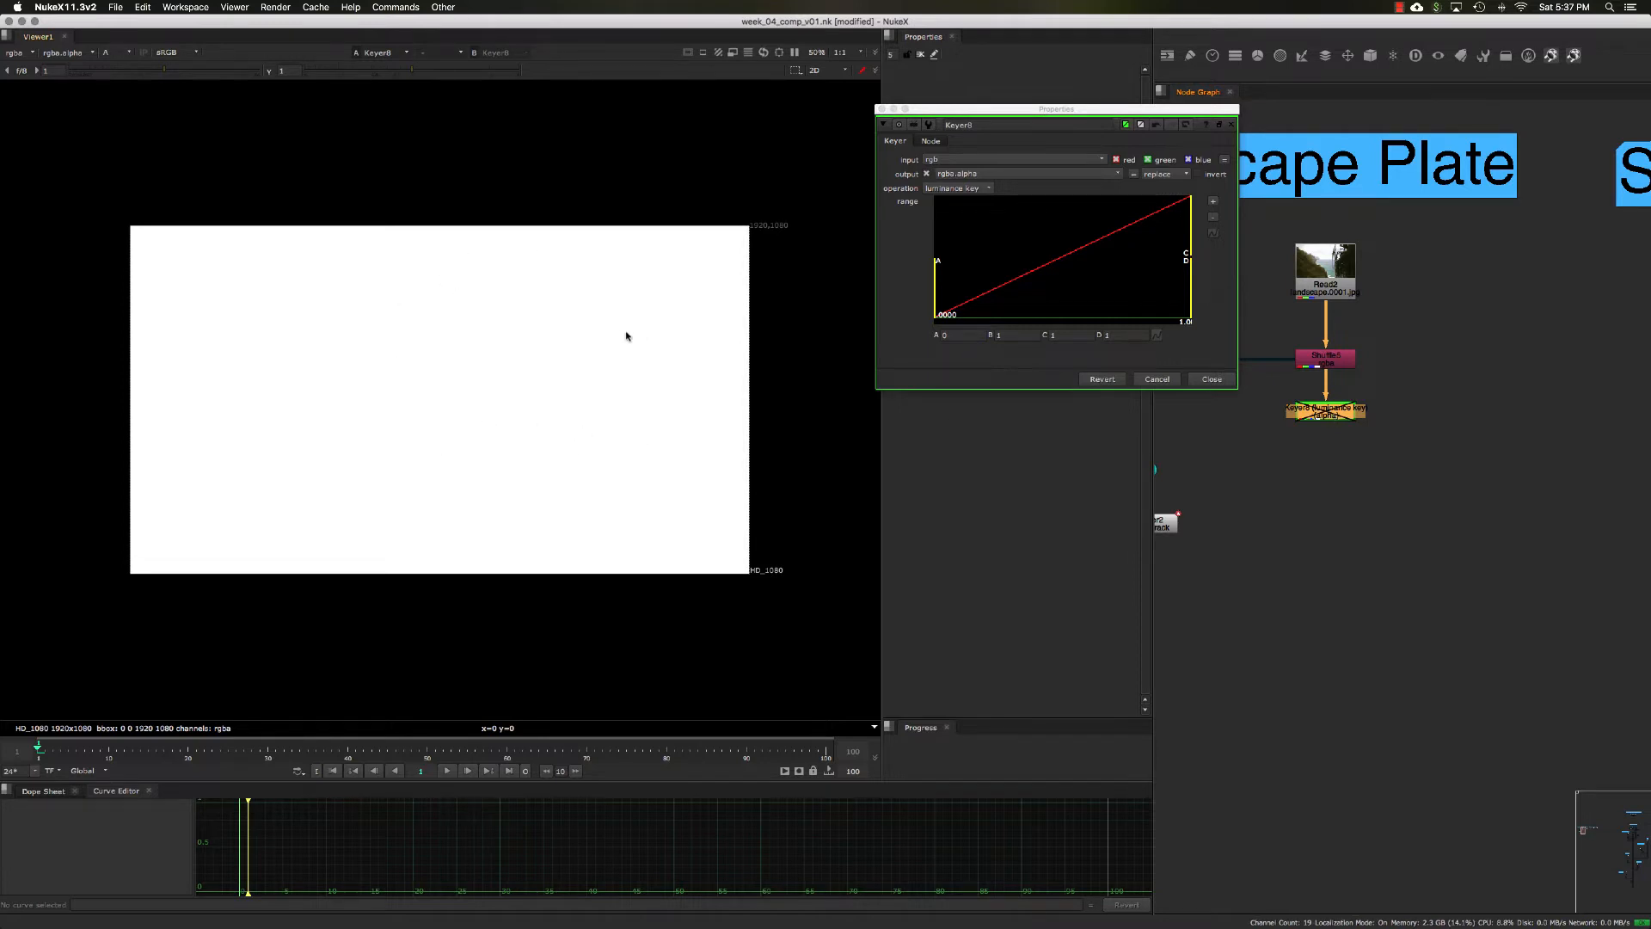
key(a)
key(a)
key(d)
key(a)
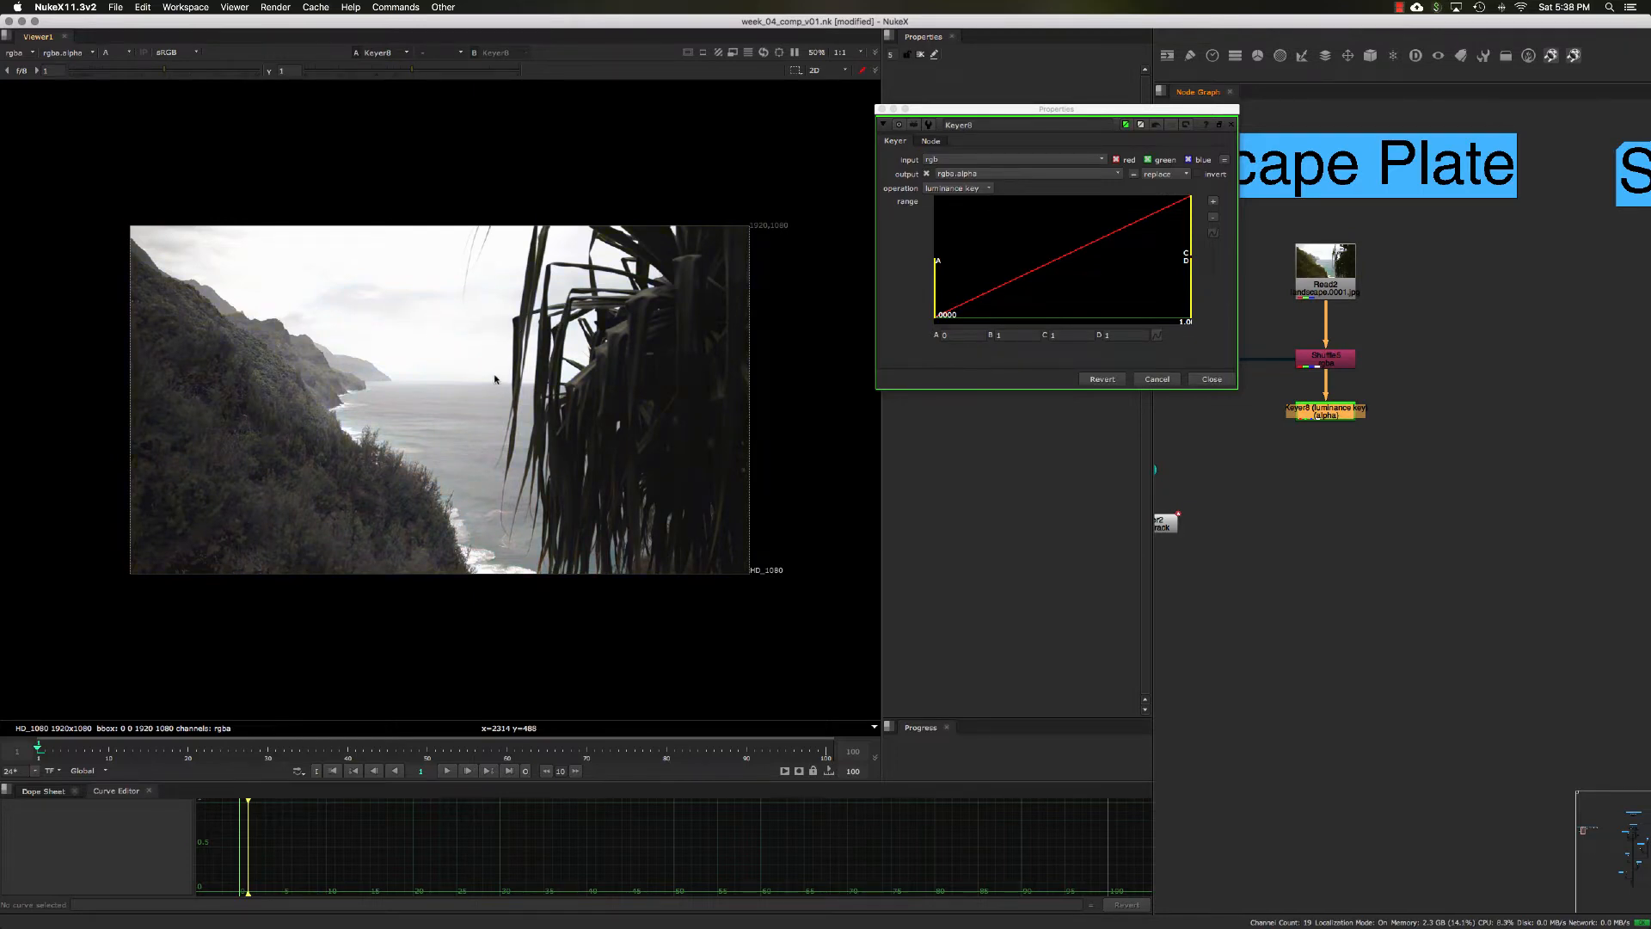
key(a)
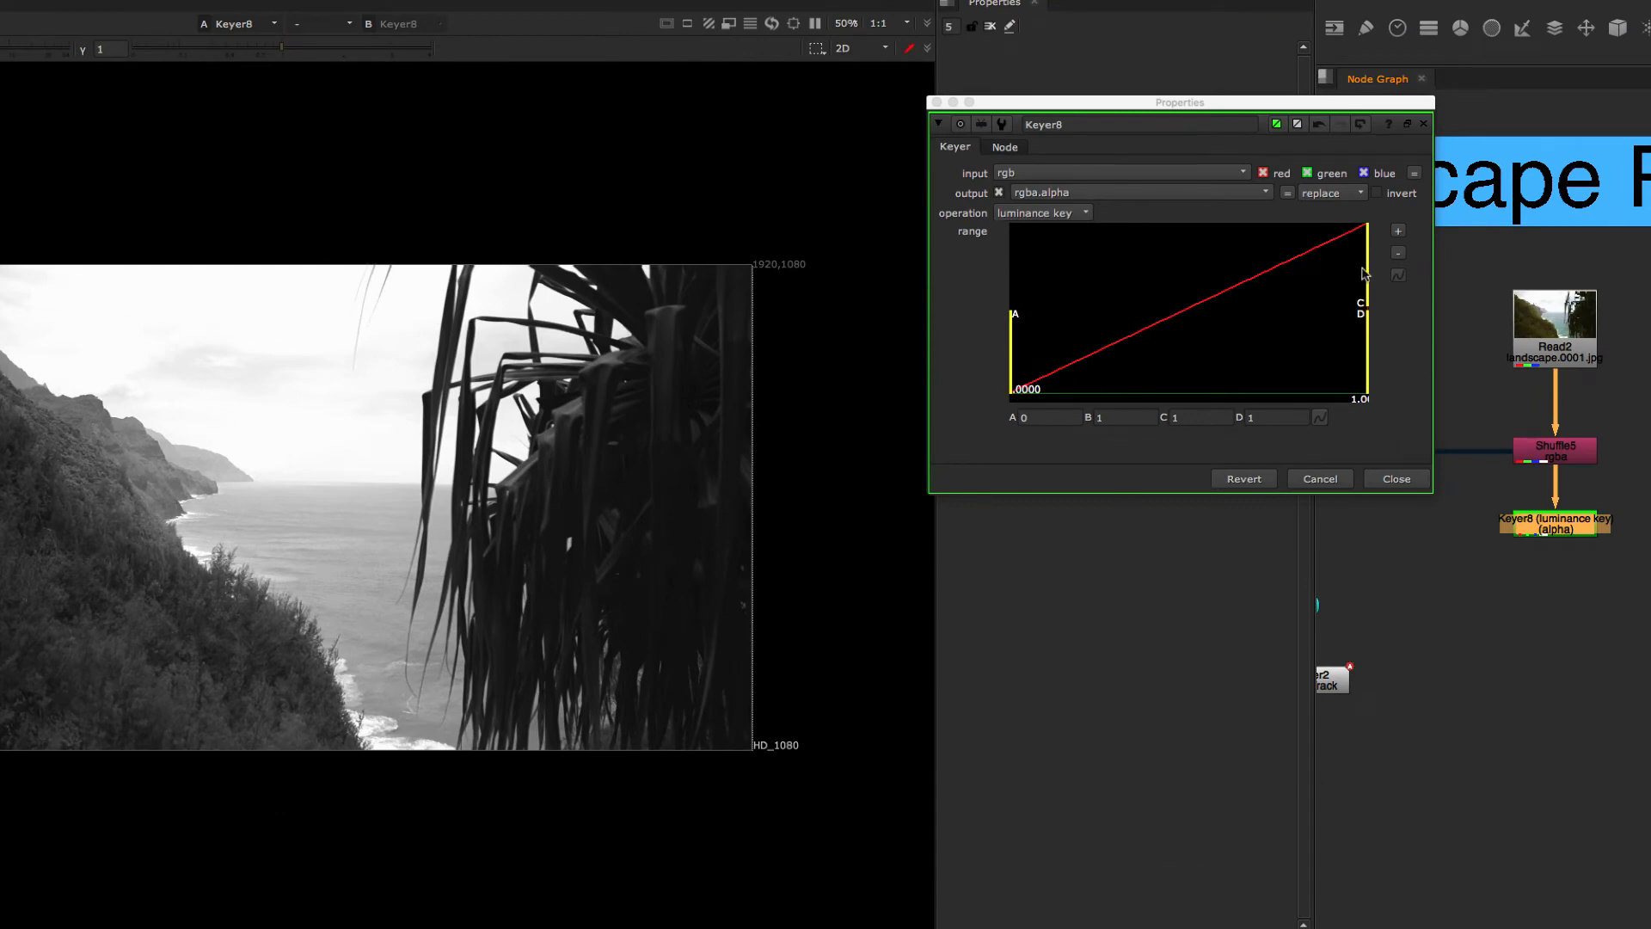
Step: Try raising the A handle of the Keyer's luminance range to about 0.037, and return it to 0
mouse_move(1013, 394)
mouse_down()
mouse_move(1128, 392)
mouse_move(1011, 392)
mouse_up()
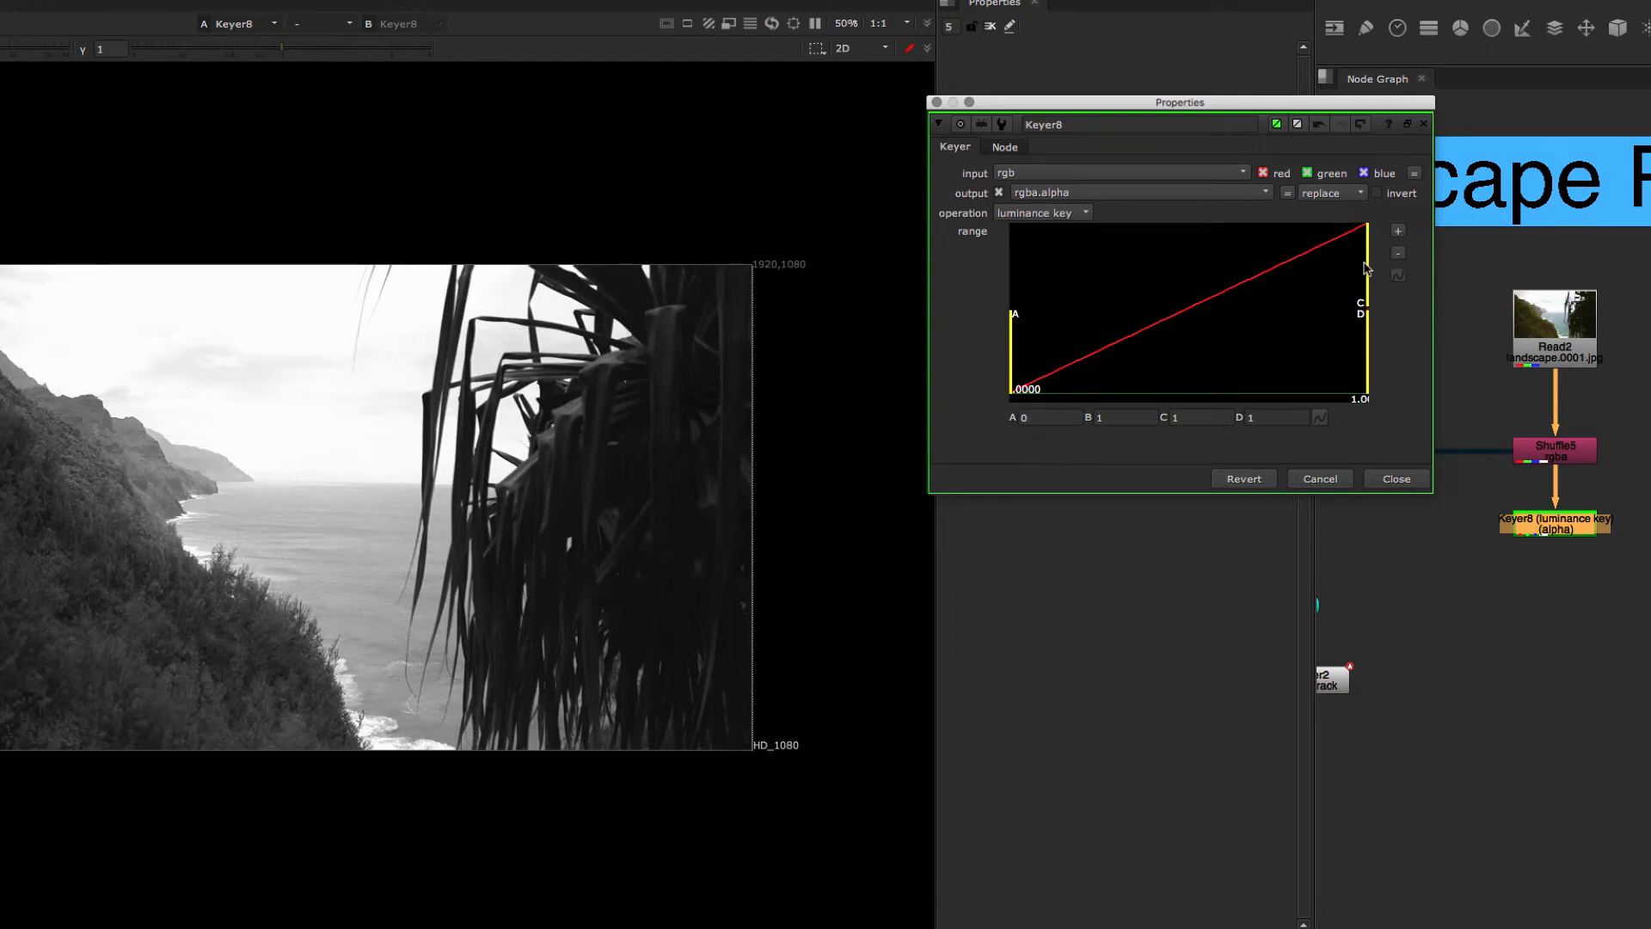
mouse_move(1367, 269)
mouse_down()
mouse_move(1170, 272)
mouse_move(1376, 275)
mouse_up()
drag(1025, 390, 1061, 390)
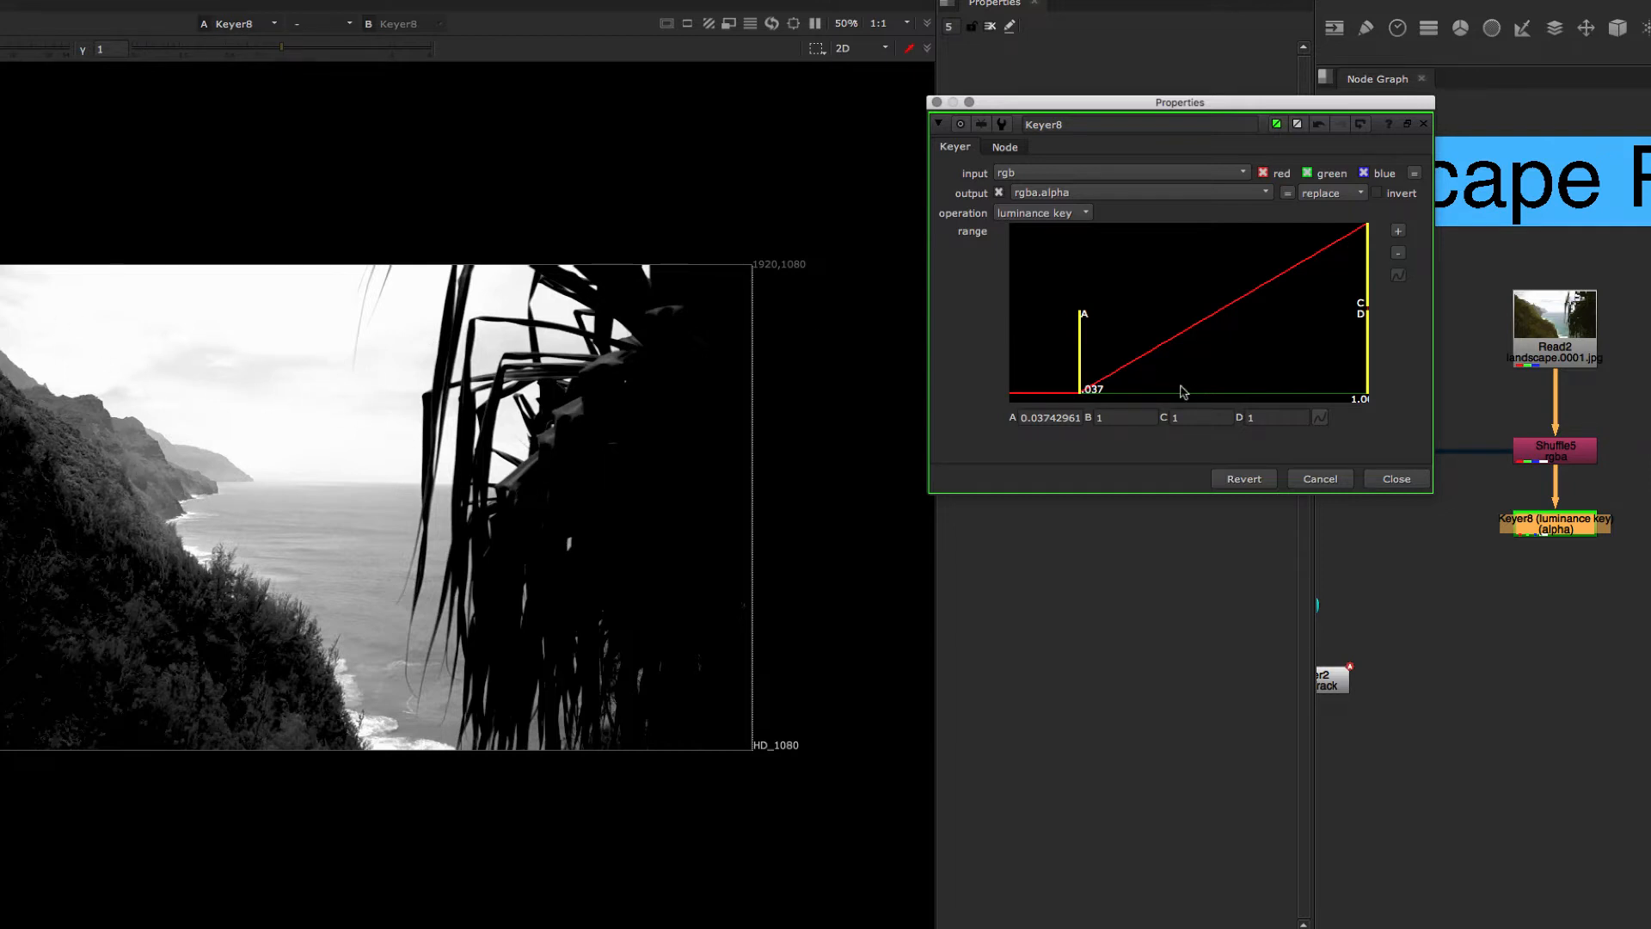
drag(1083, 387, 1005, 385)
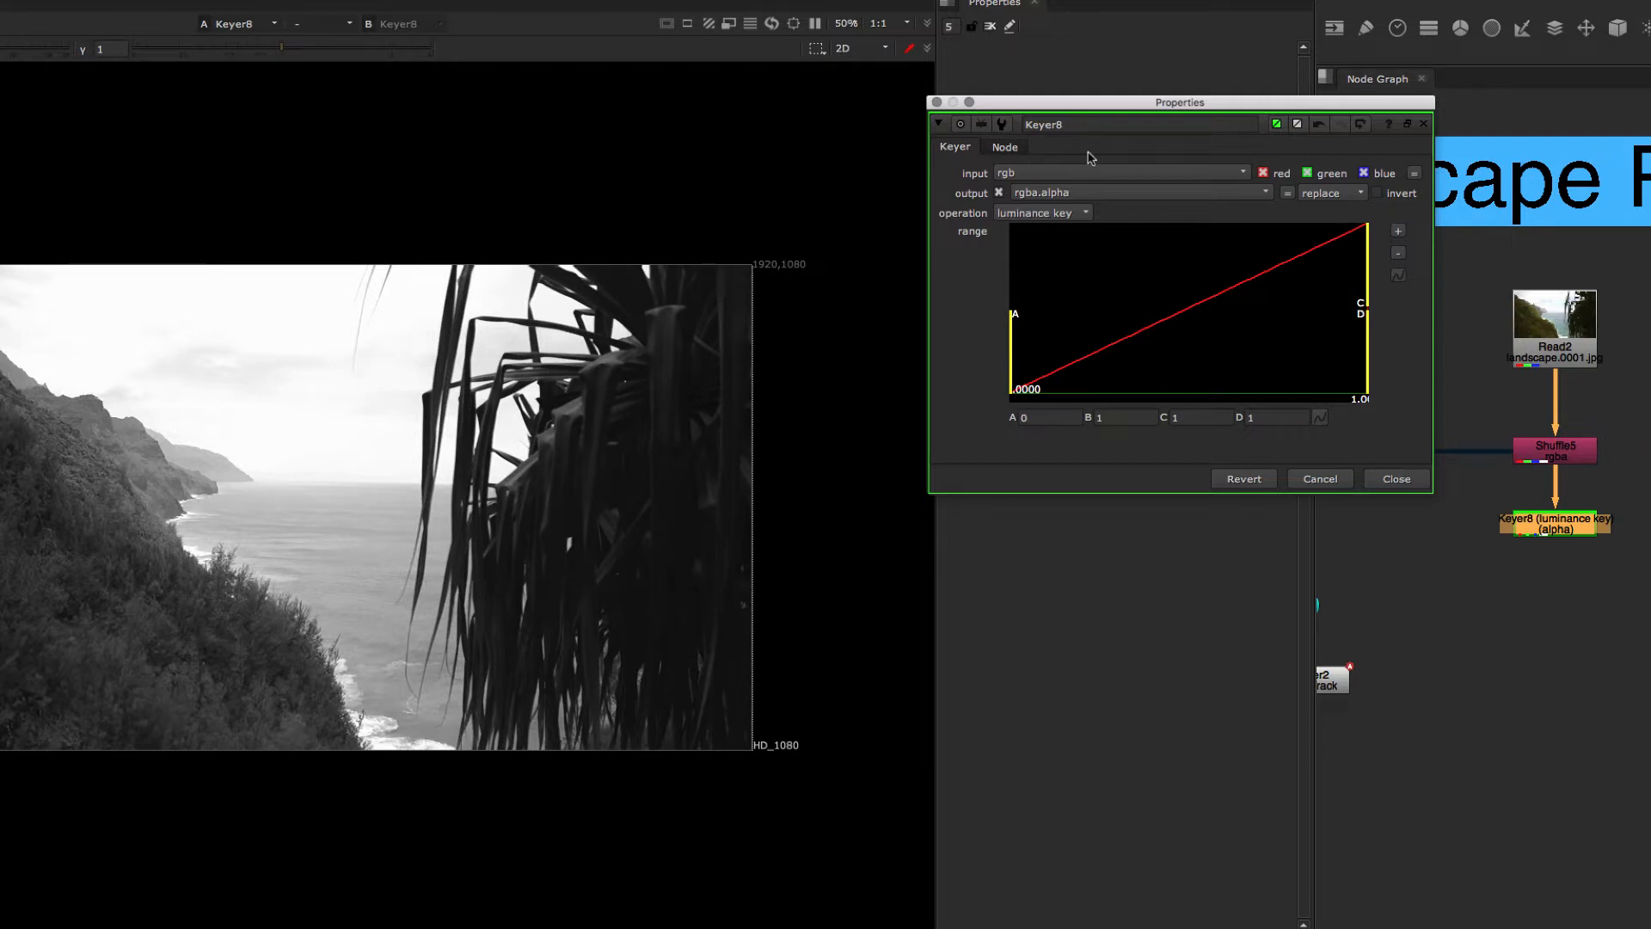
Step: Try the saturation key and red keyer operations on the Keyer, and switch the operation back to luminance key
drag(1097, 106, 1107, 112)
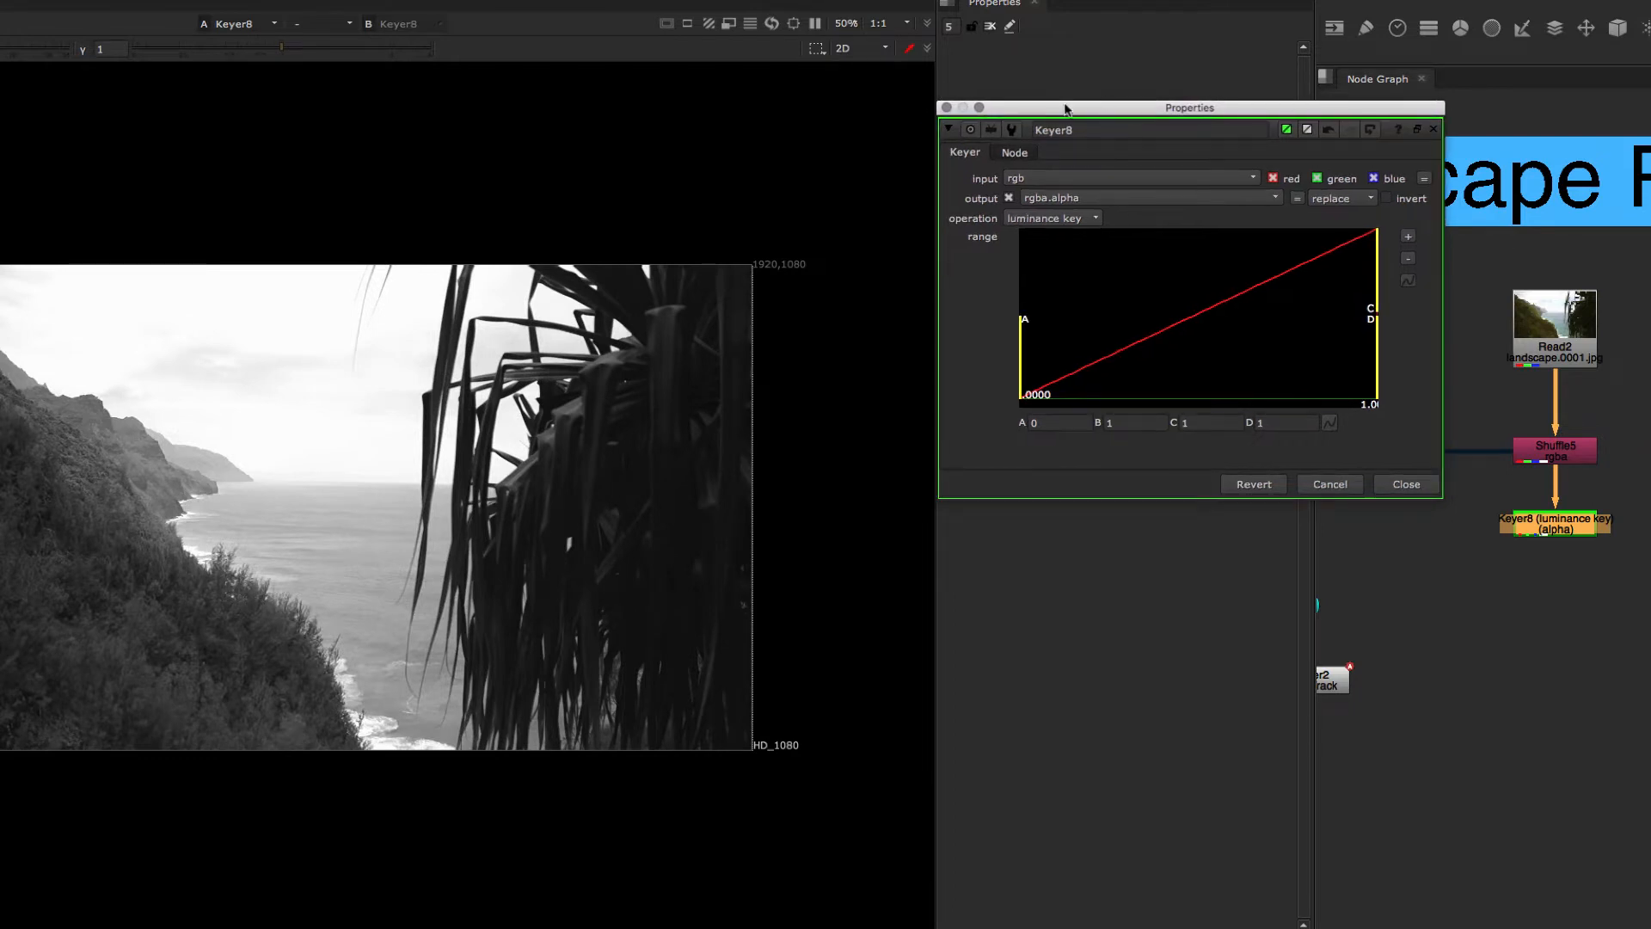
click(1066, 221)
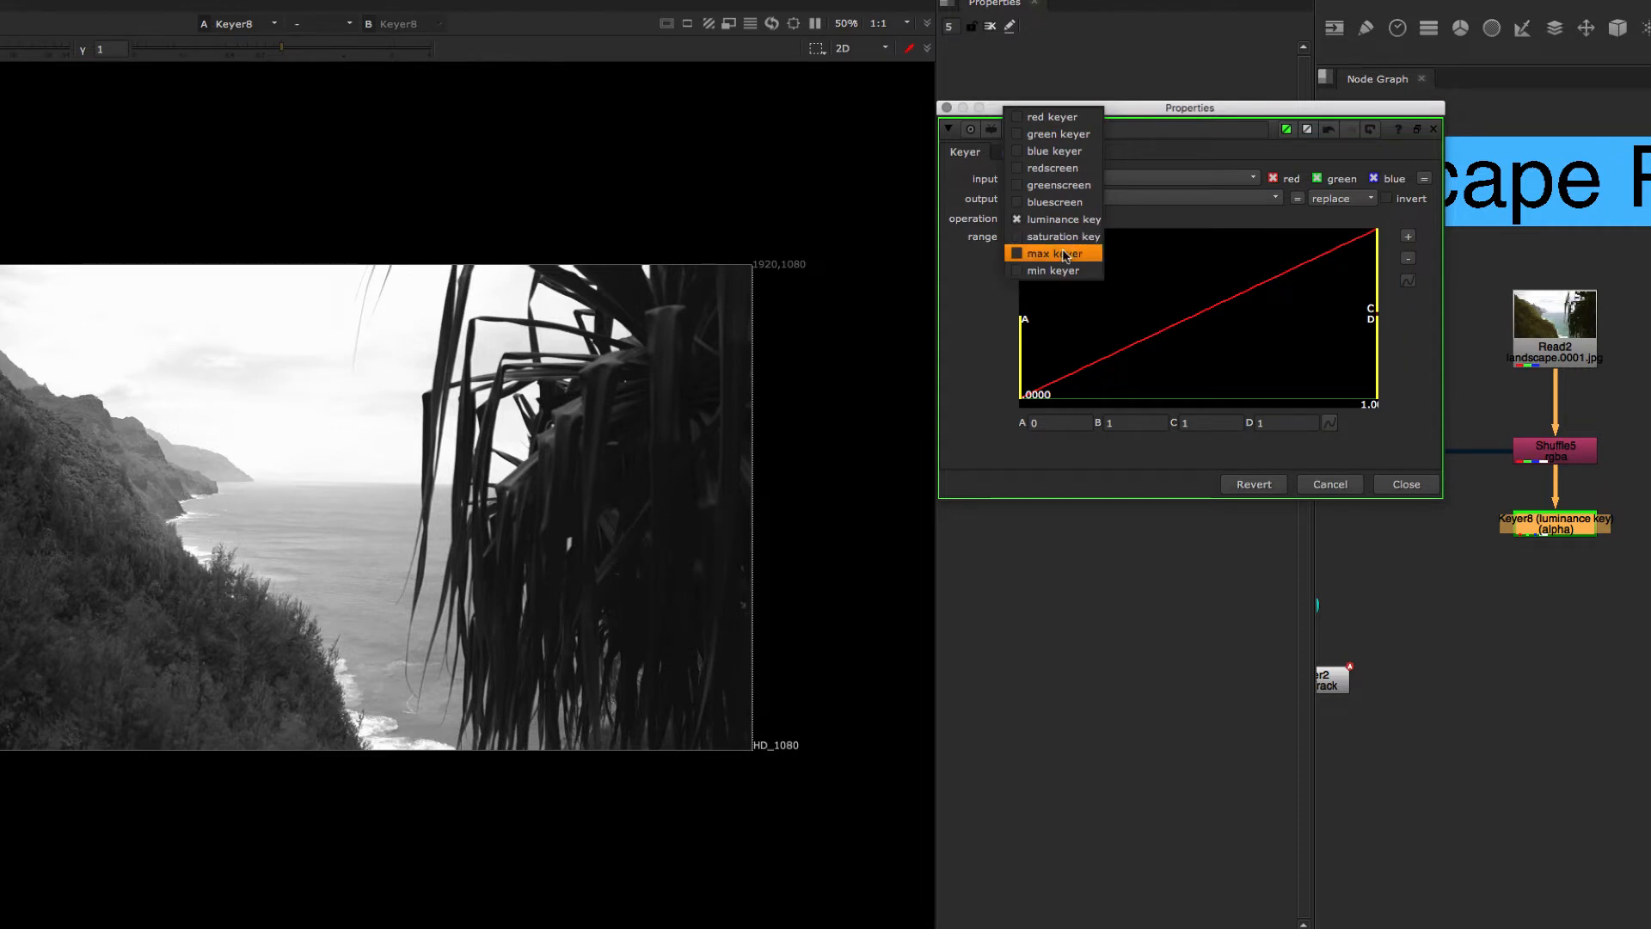
click(985, 290)
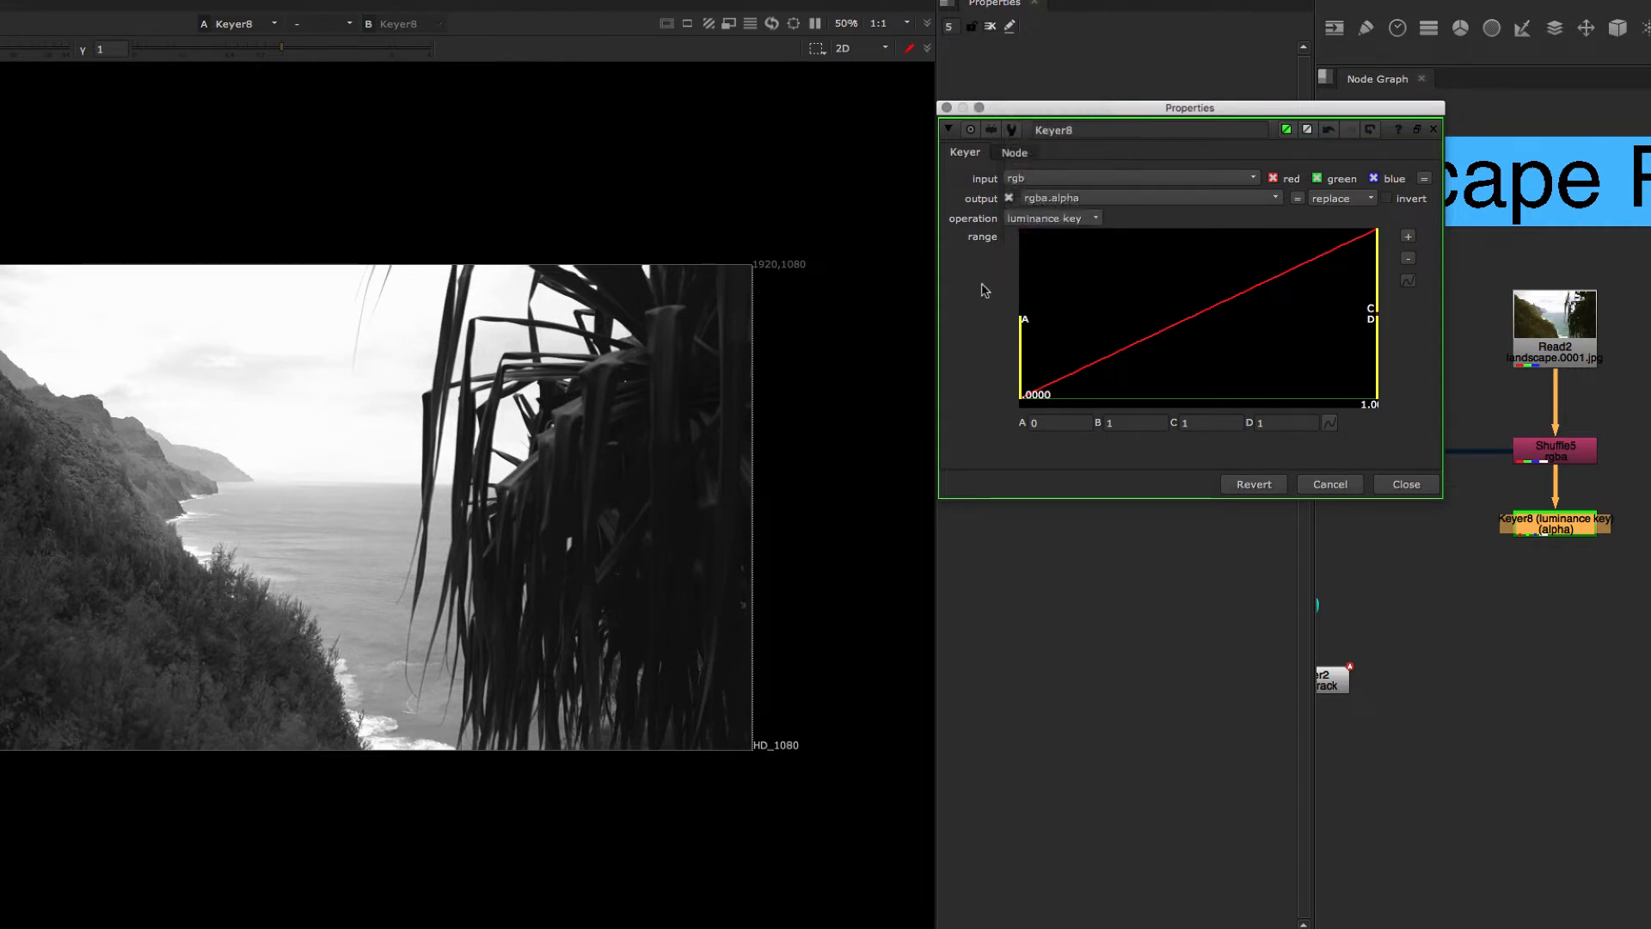
click(1046, 221)
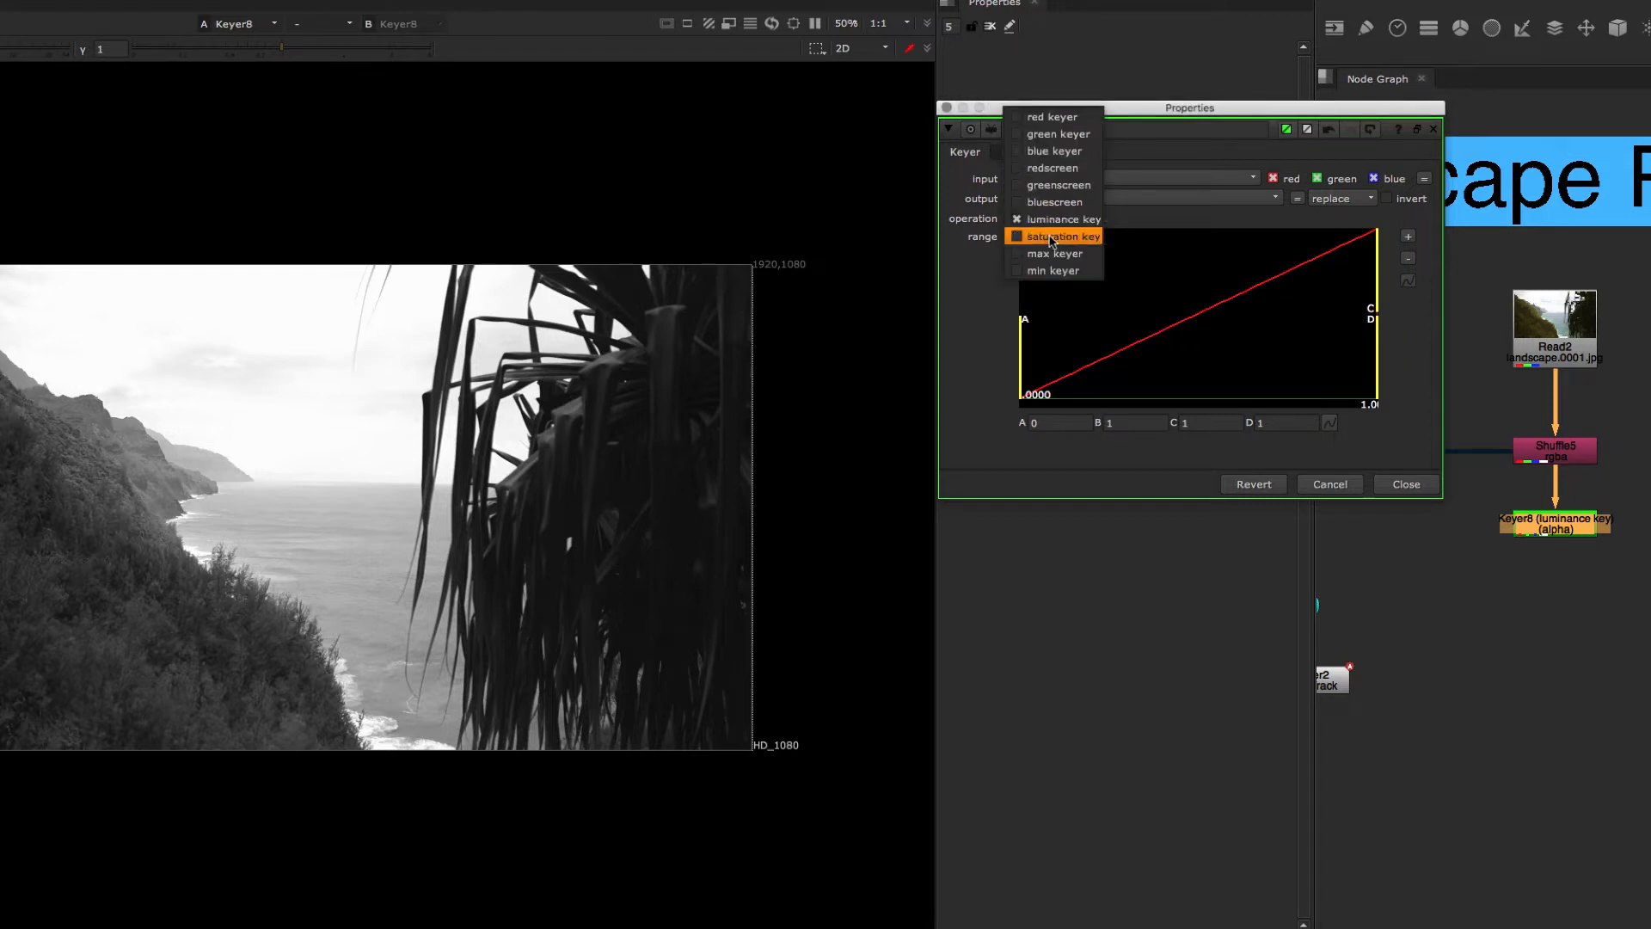
click(1053, 237)
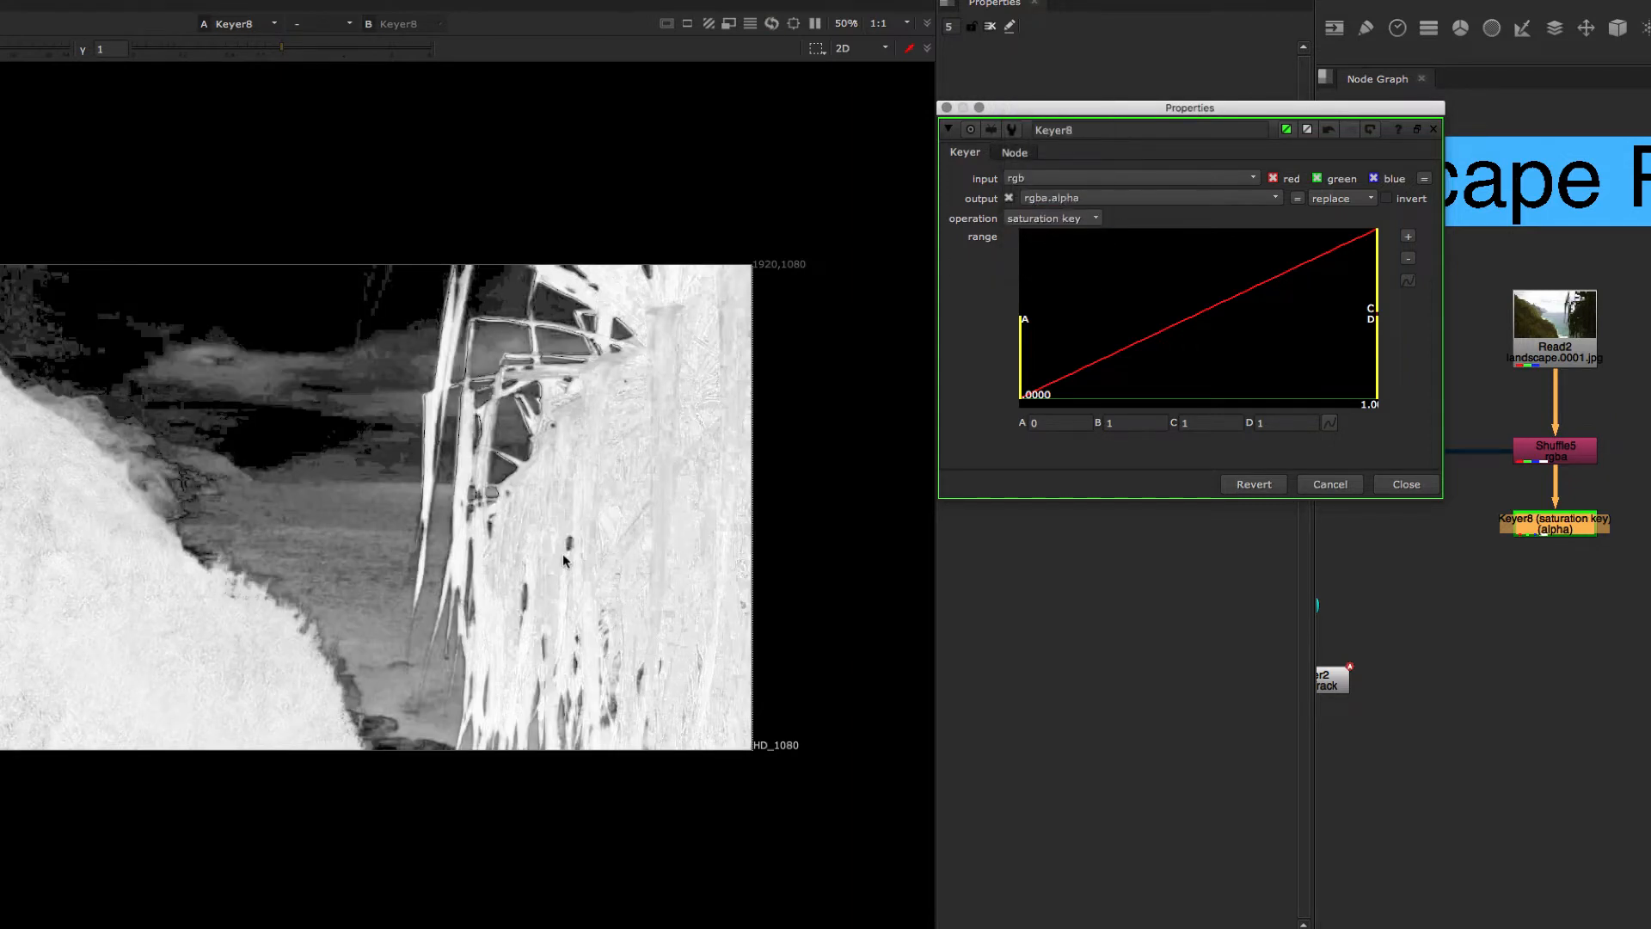
mouse_move(1021, 399)
mouse_down()
mouse_move(1190, 379)
mouse_move(1005, 392)
mouse_up()
click(1042, 220)
click(1026, 220)
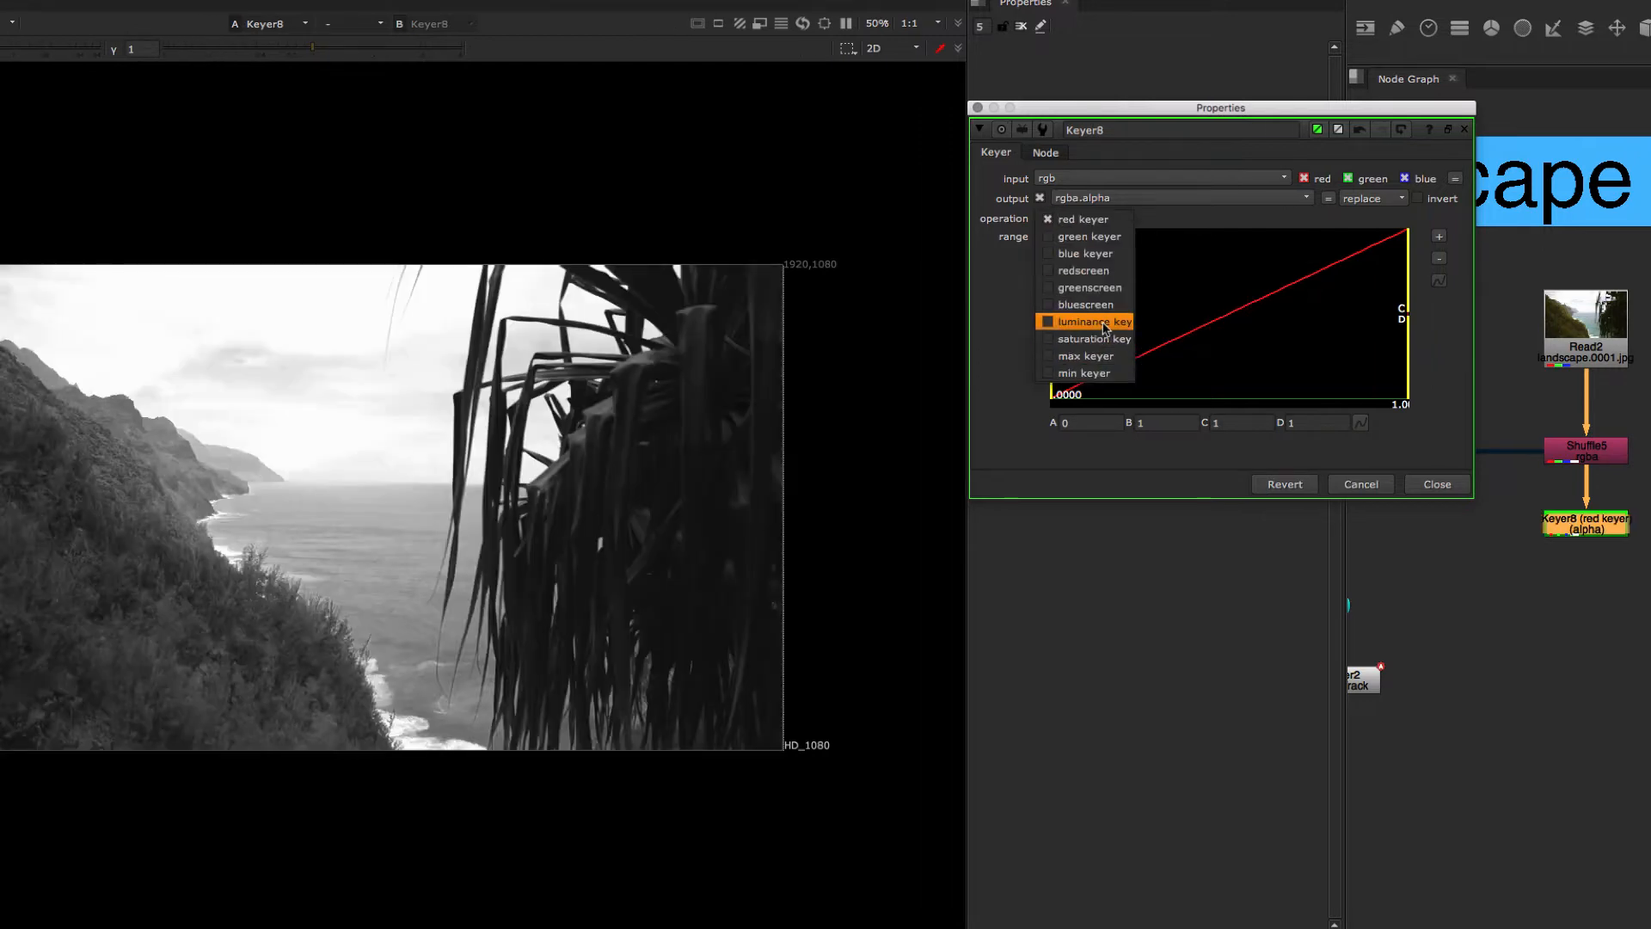
click(1057, 320)
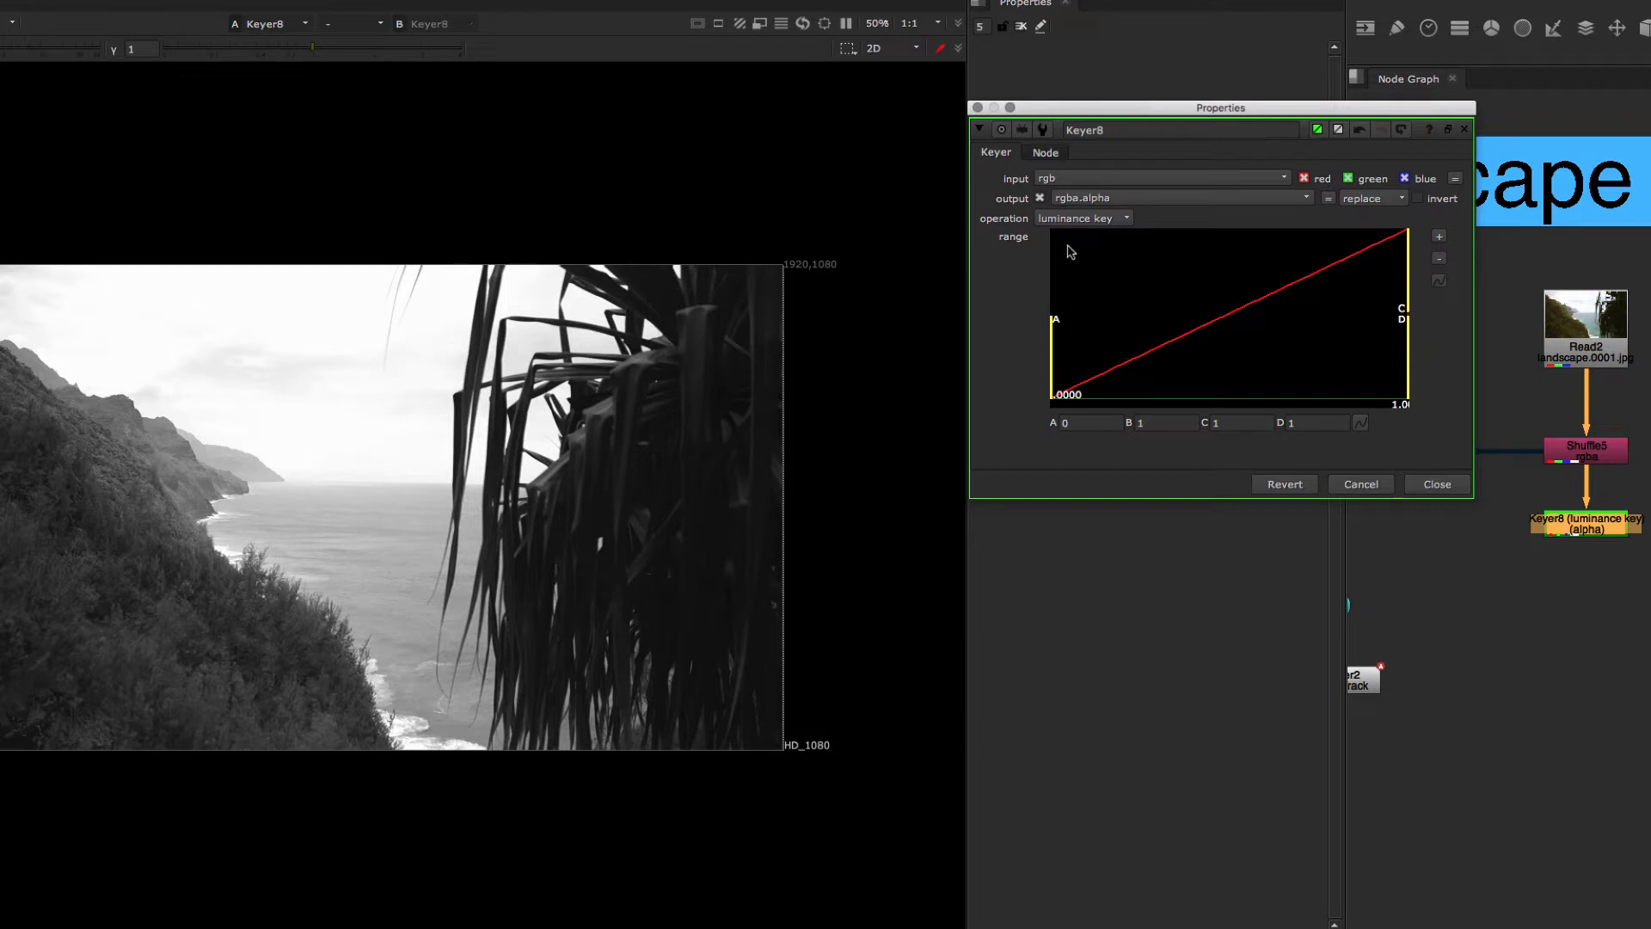
Step: Try the red keyer operation on the Keyer and switch the operation back to luminance key
click(1075, 220)
click(1071, 120)
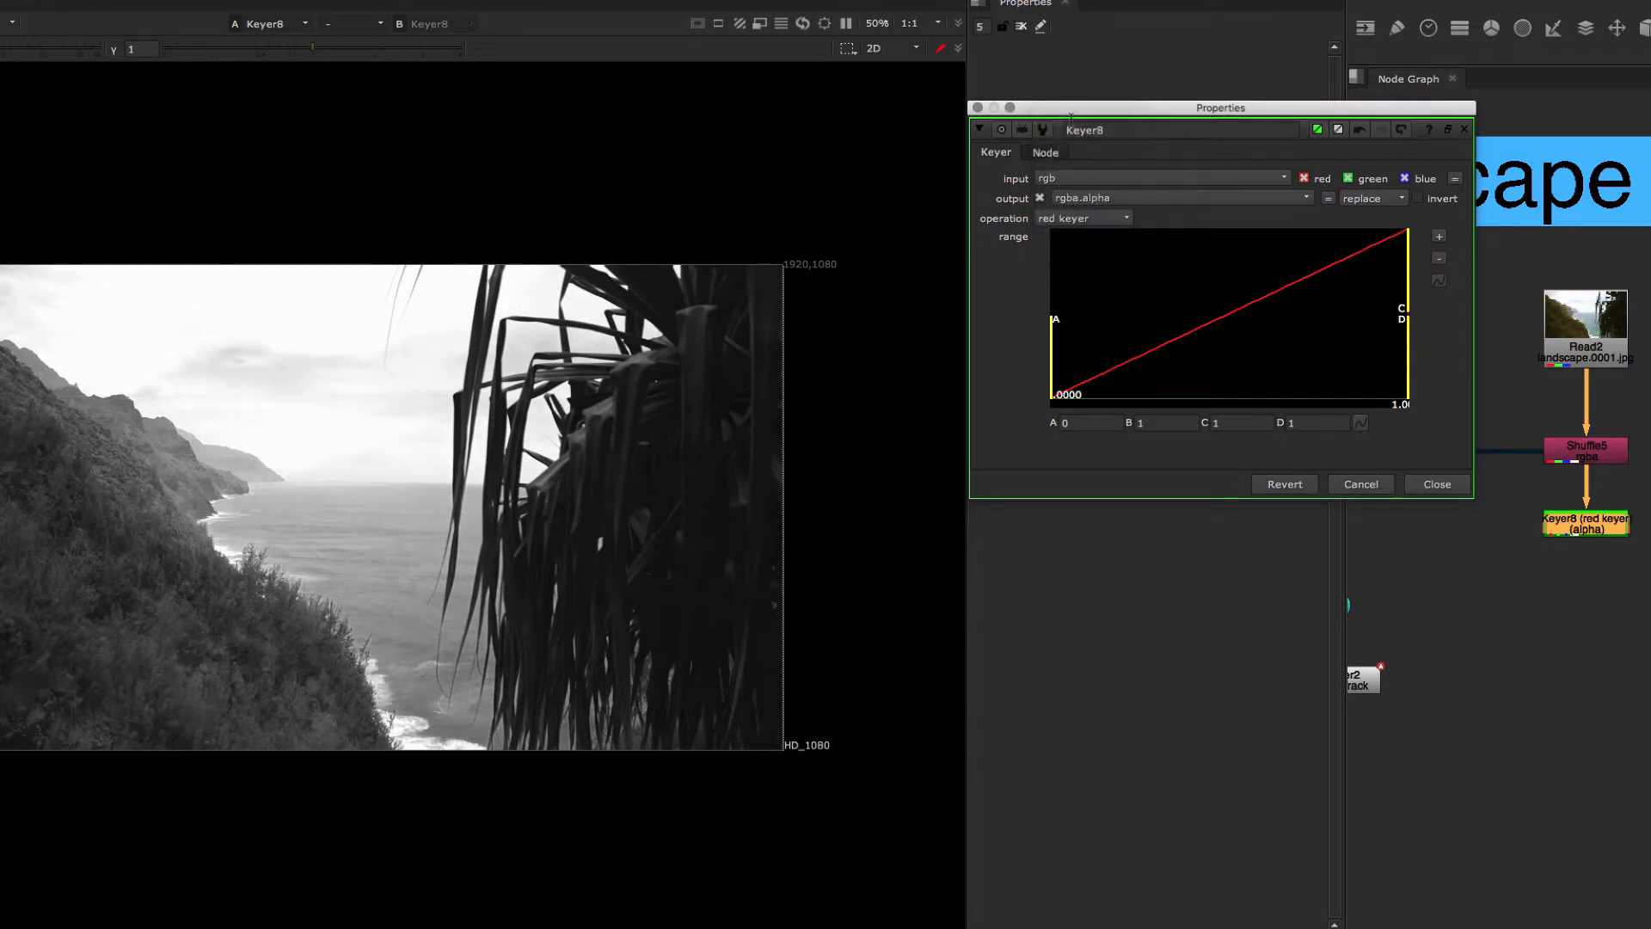
drag(1065, 365, 1027, 398)
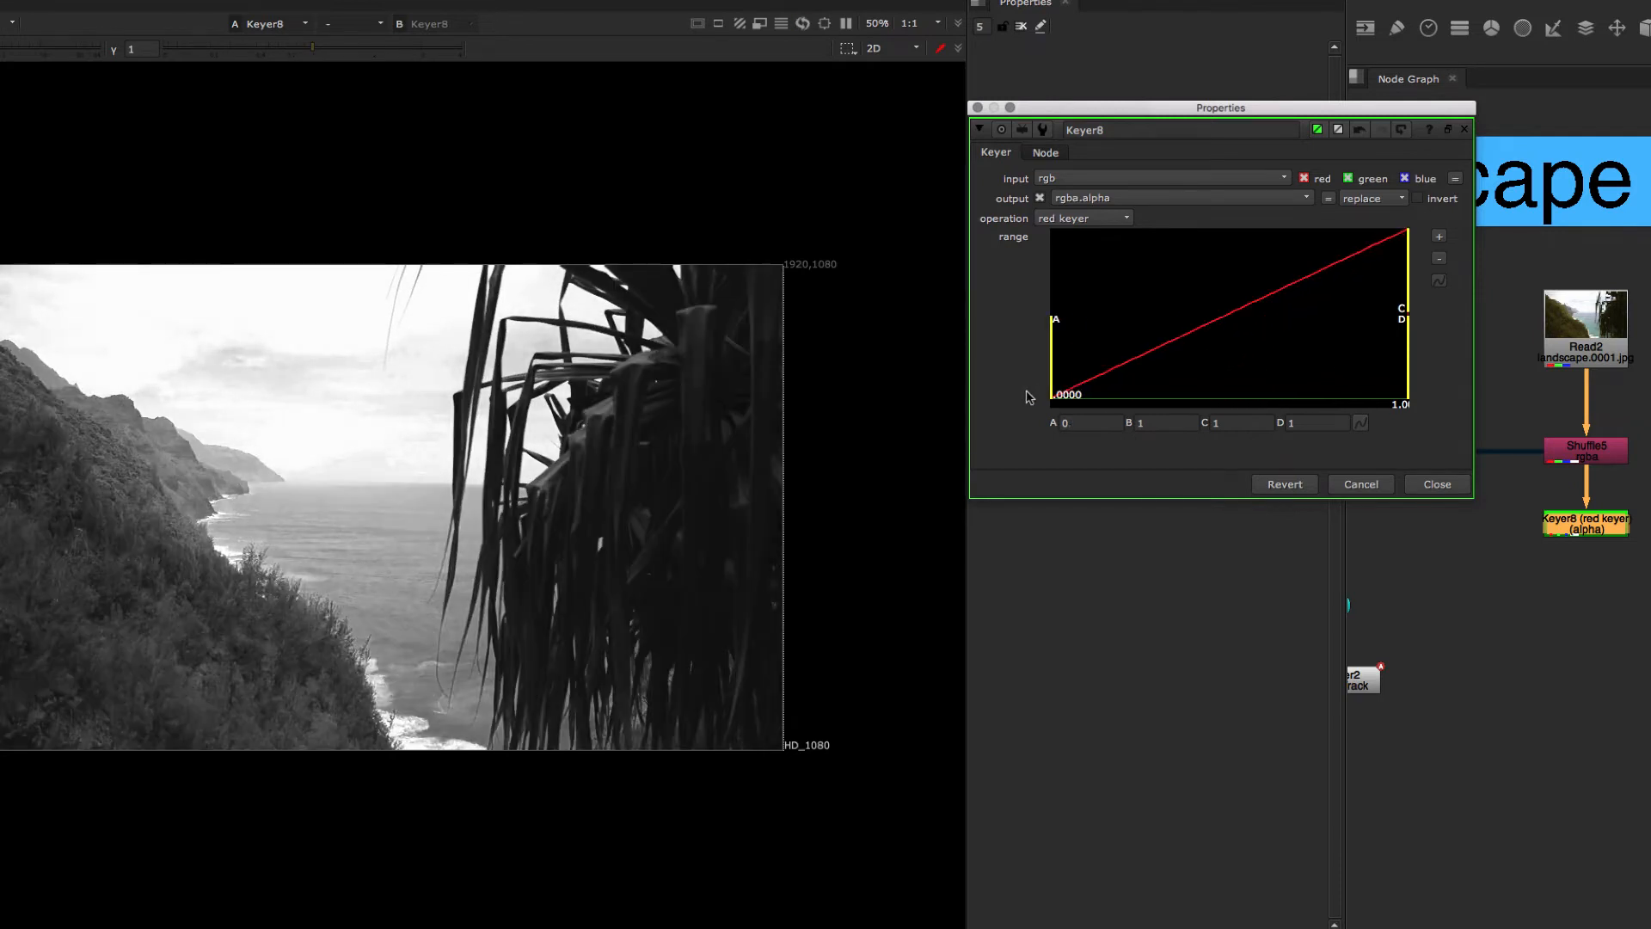
click(1106, 222)
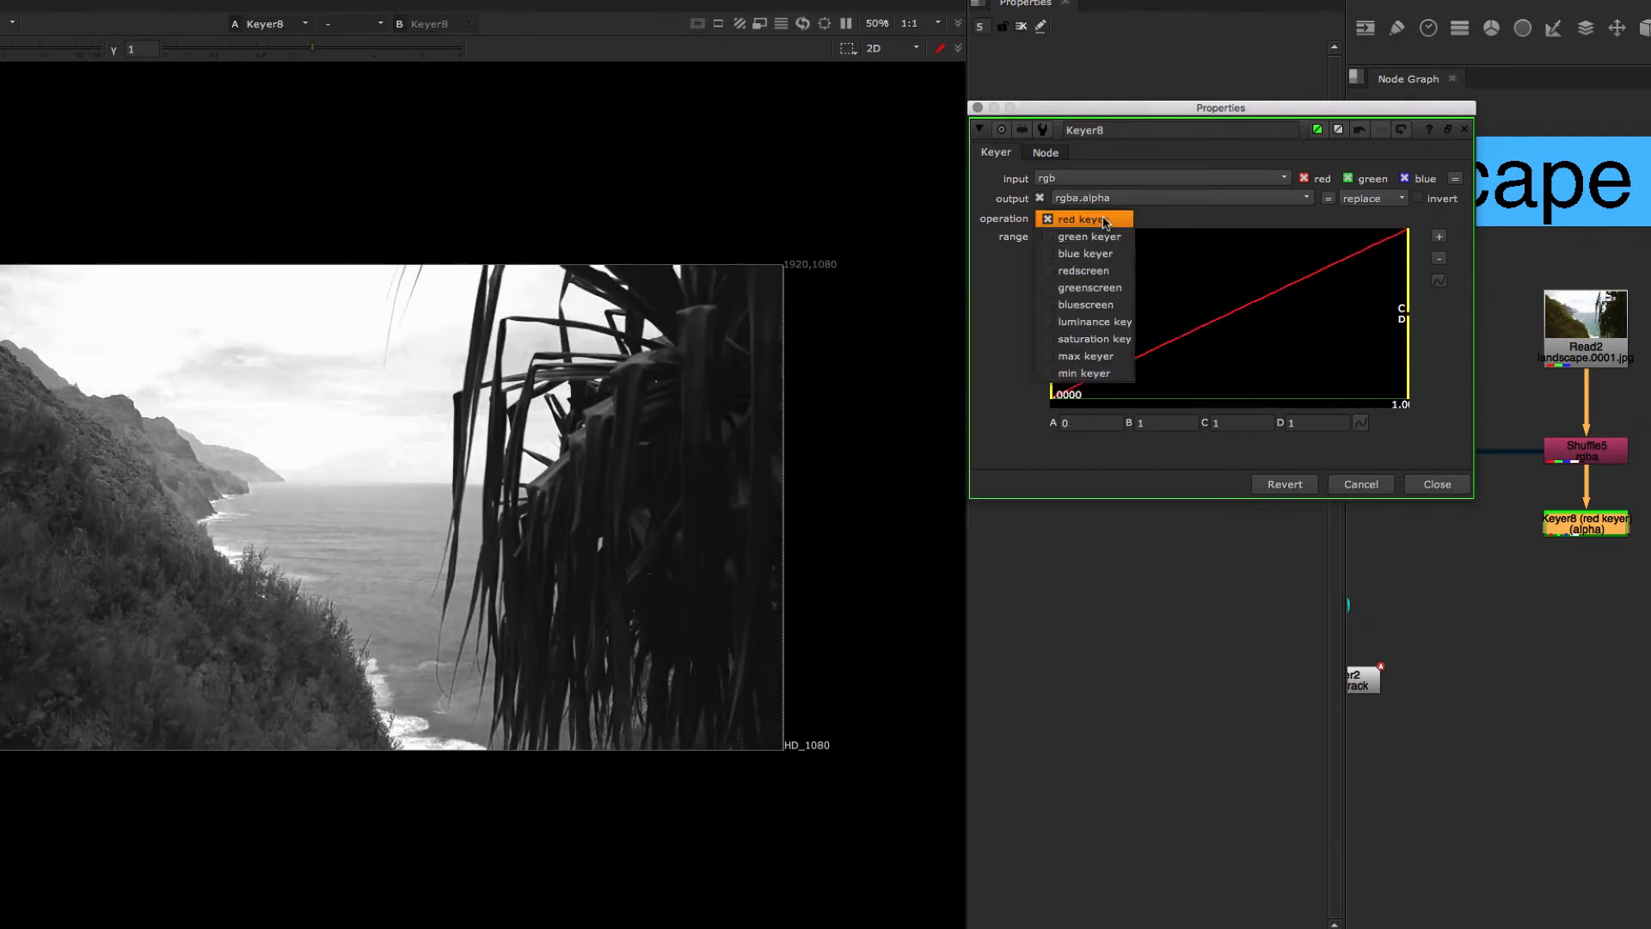
click(1118, 322)
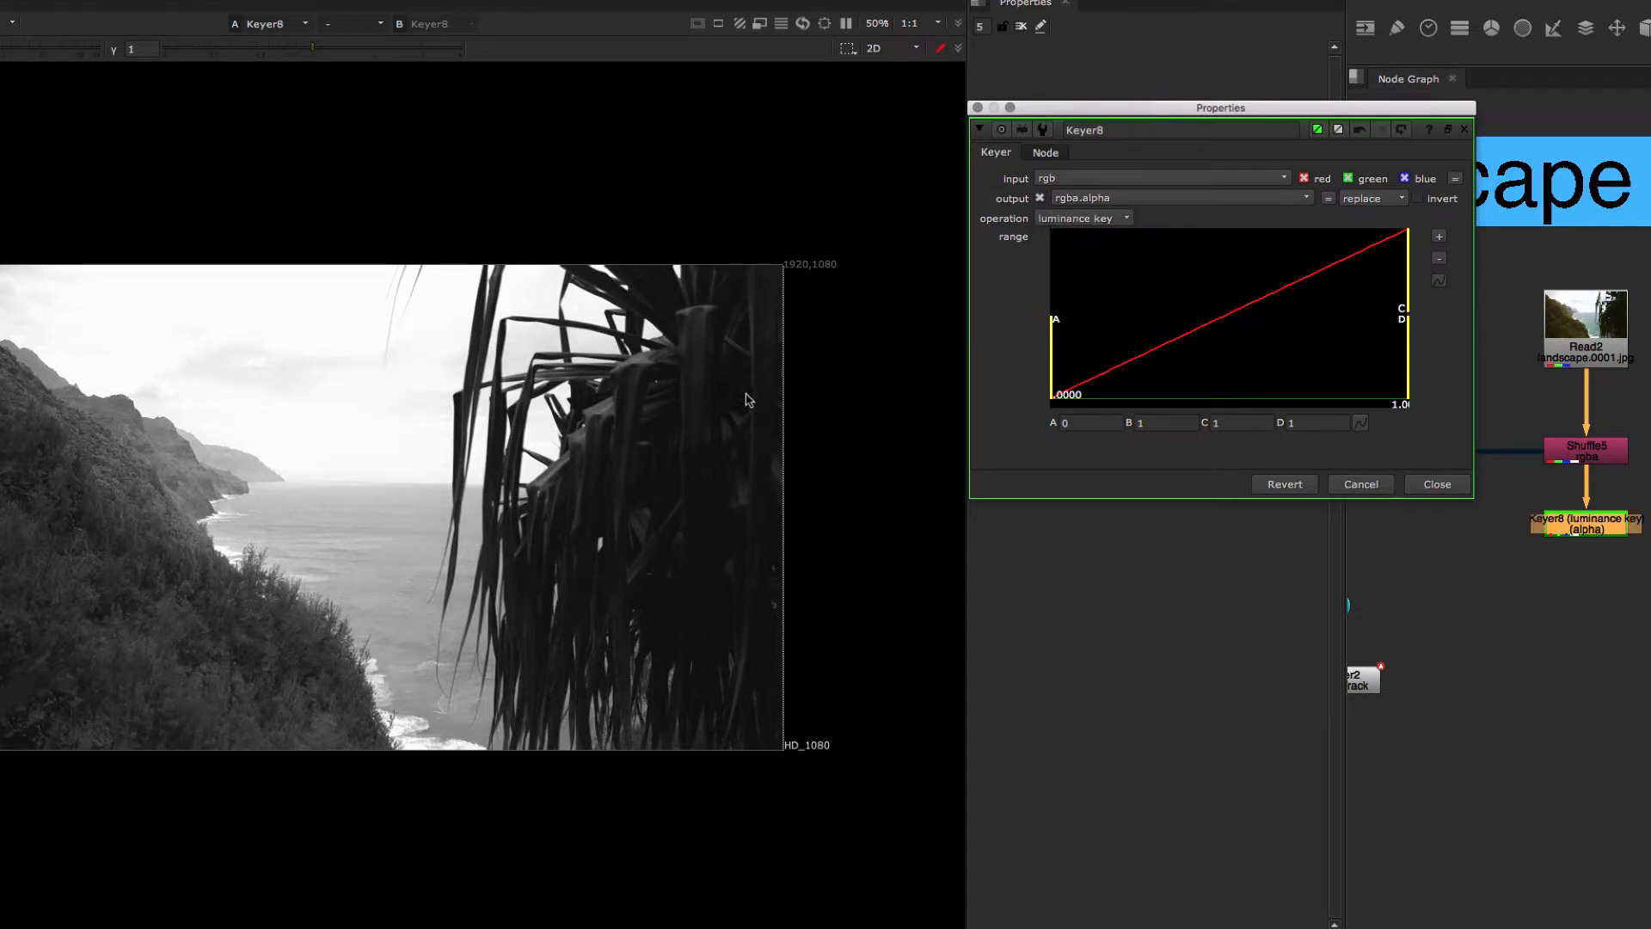
Step: Tighten the Keyer's luminance range by setting the A handle to about 0.603 and the B handle to about 0.708
click(673, 402)
scroll(672, 403, up, 2)
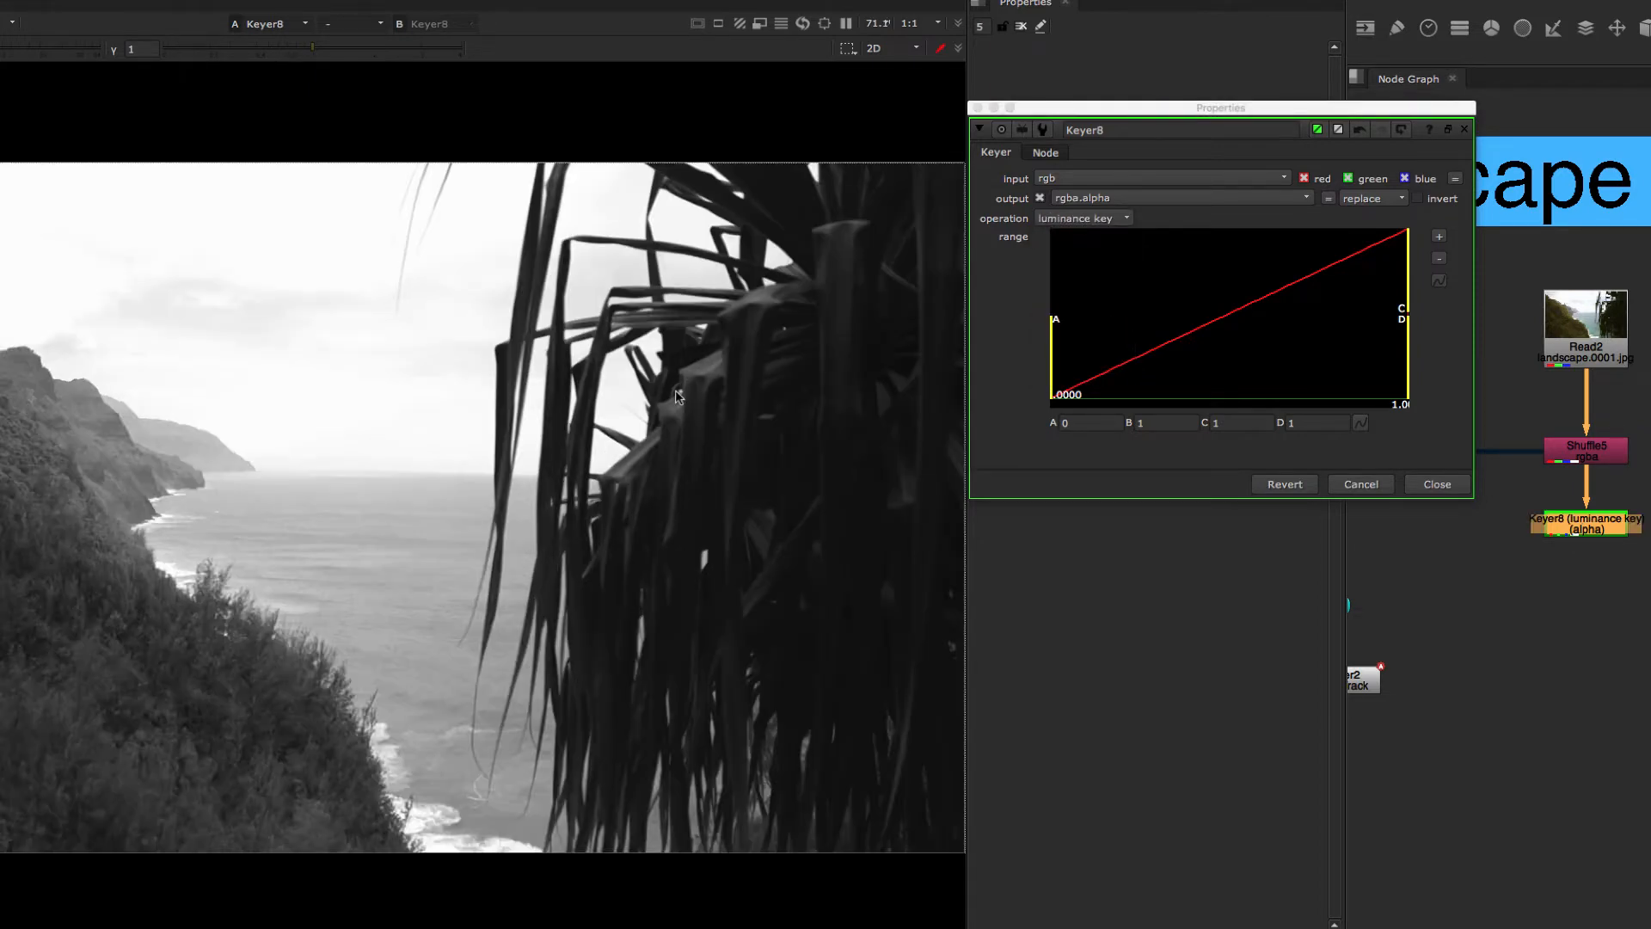
drag(1048, 387, 1324, 357)
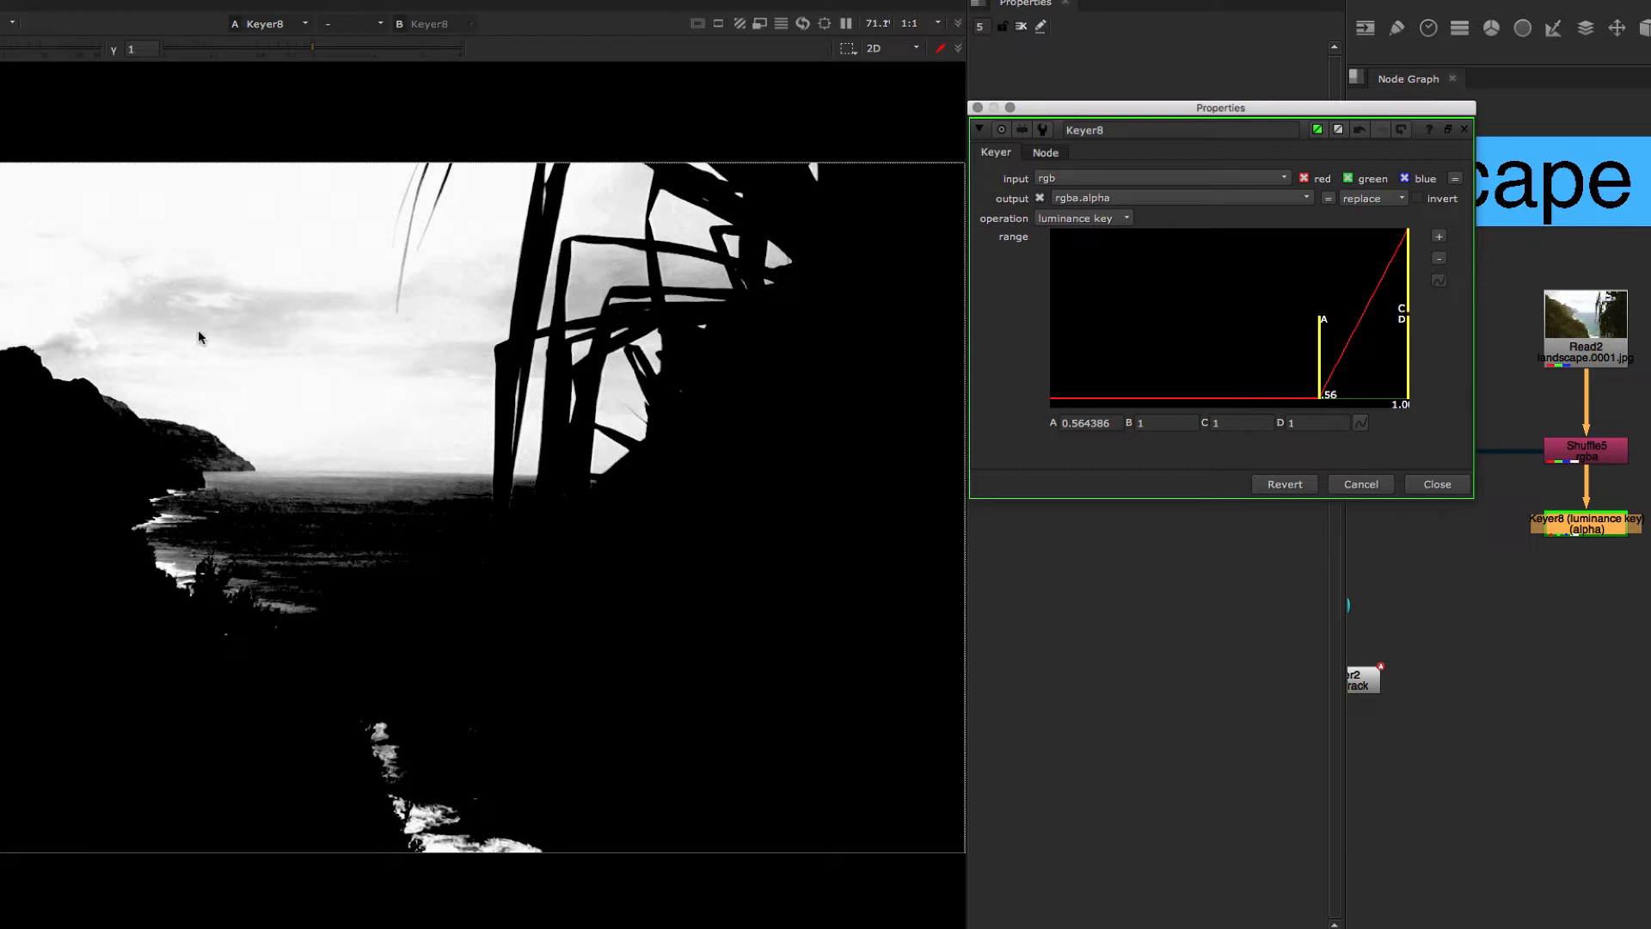
drag(1322, 388, 1345, 384)
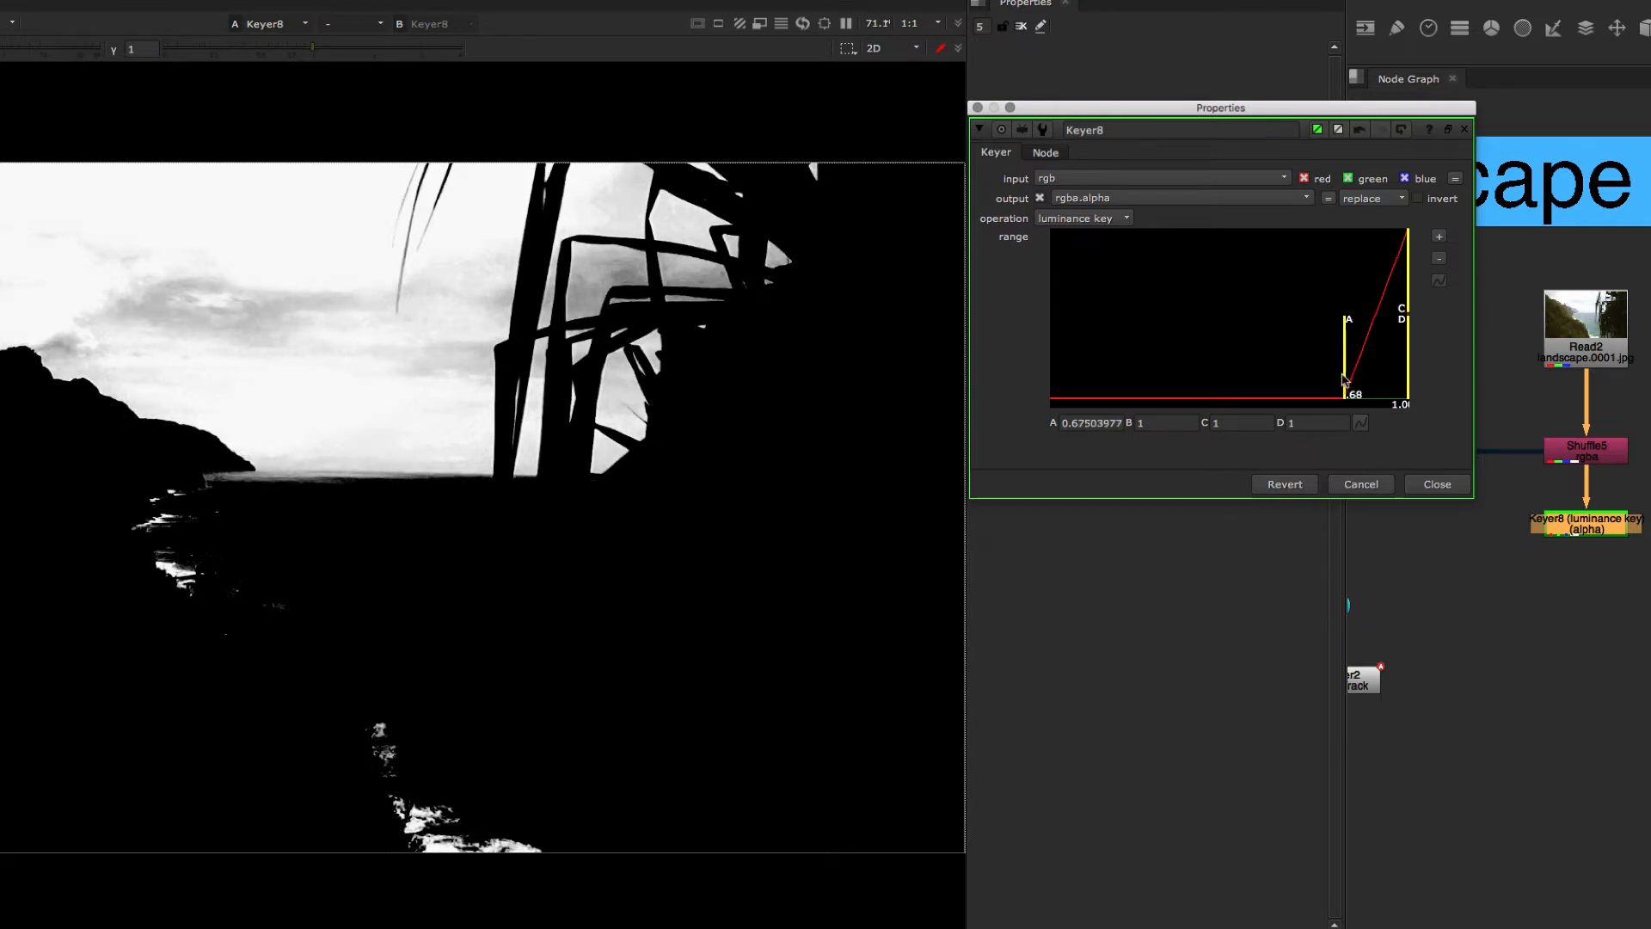
drag(1405, 310, 1331, 354)
drag(1376, 302, 1356, 310)
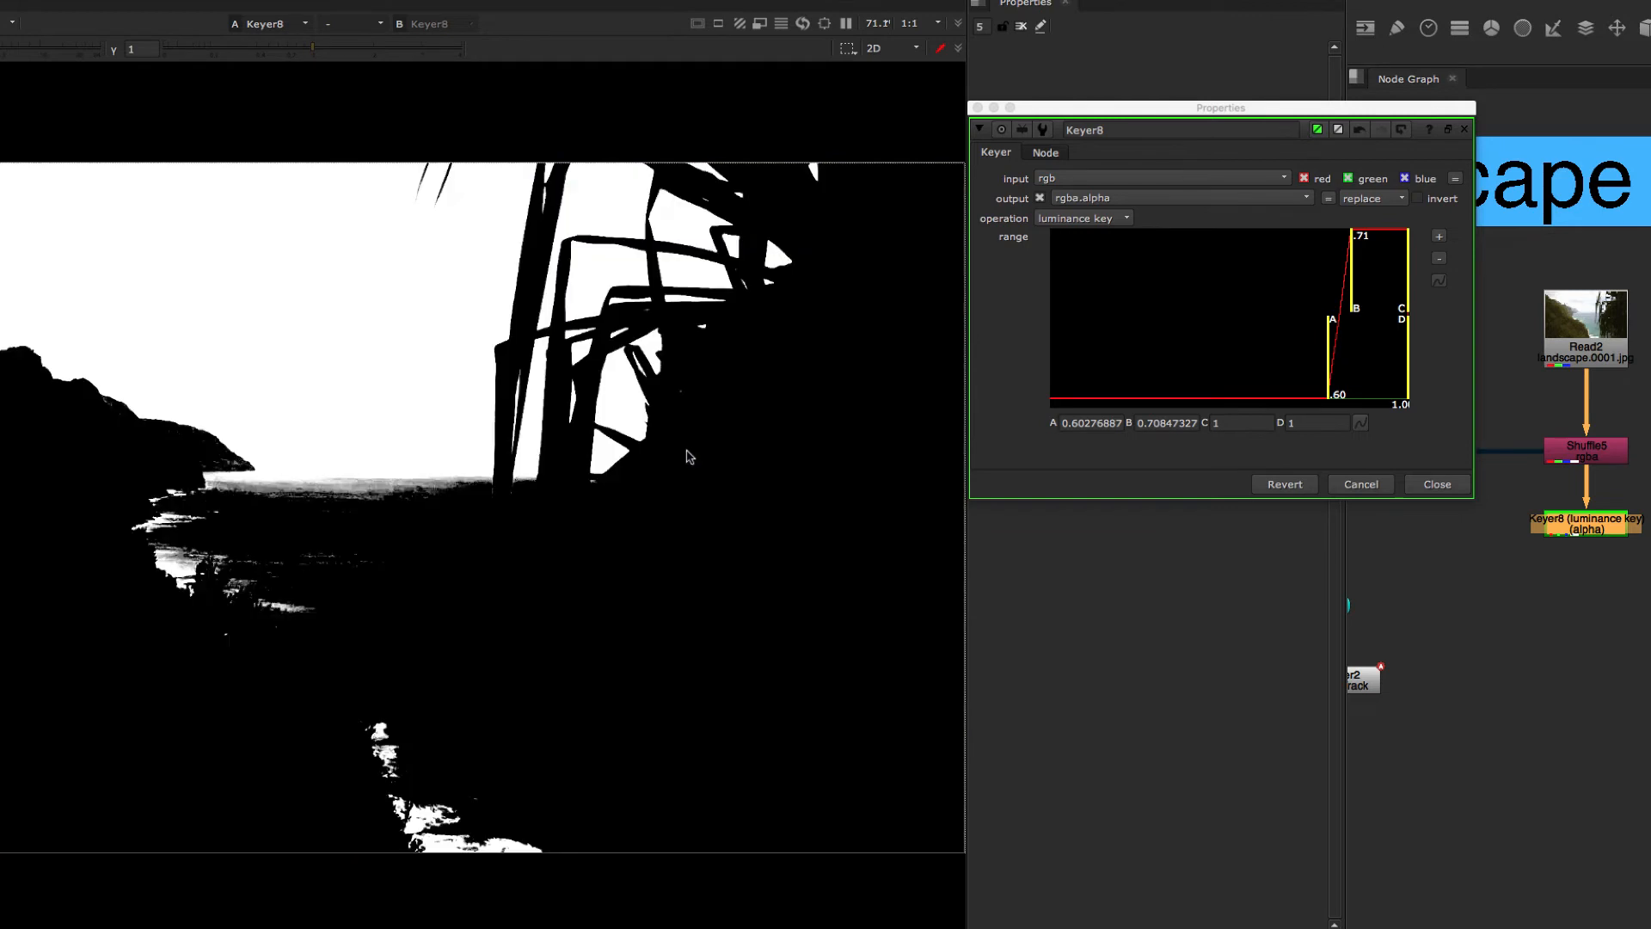
Step: Compare the sky matte with the Keyer's invert option on and off, leaving invert off
middle_drag(653, 474, 645, 468)
key(minus)
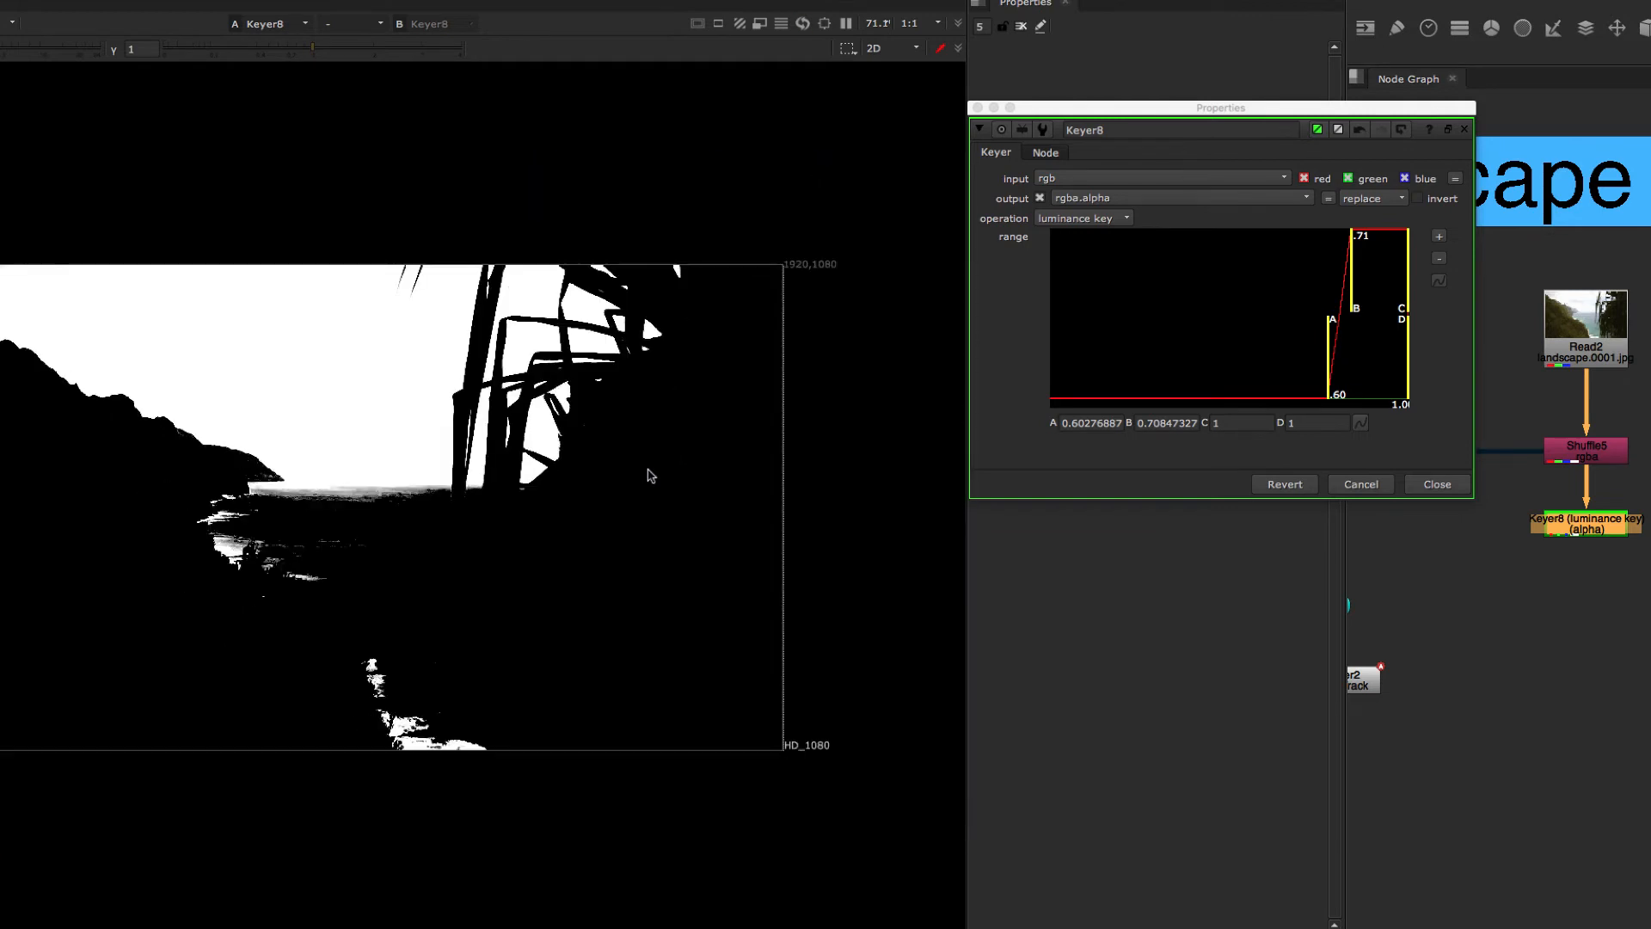
key(equal)
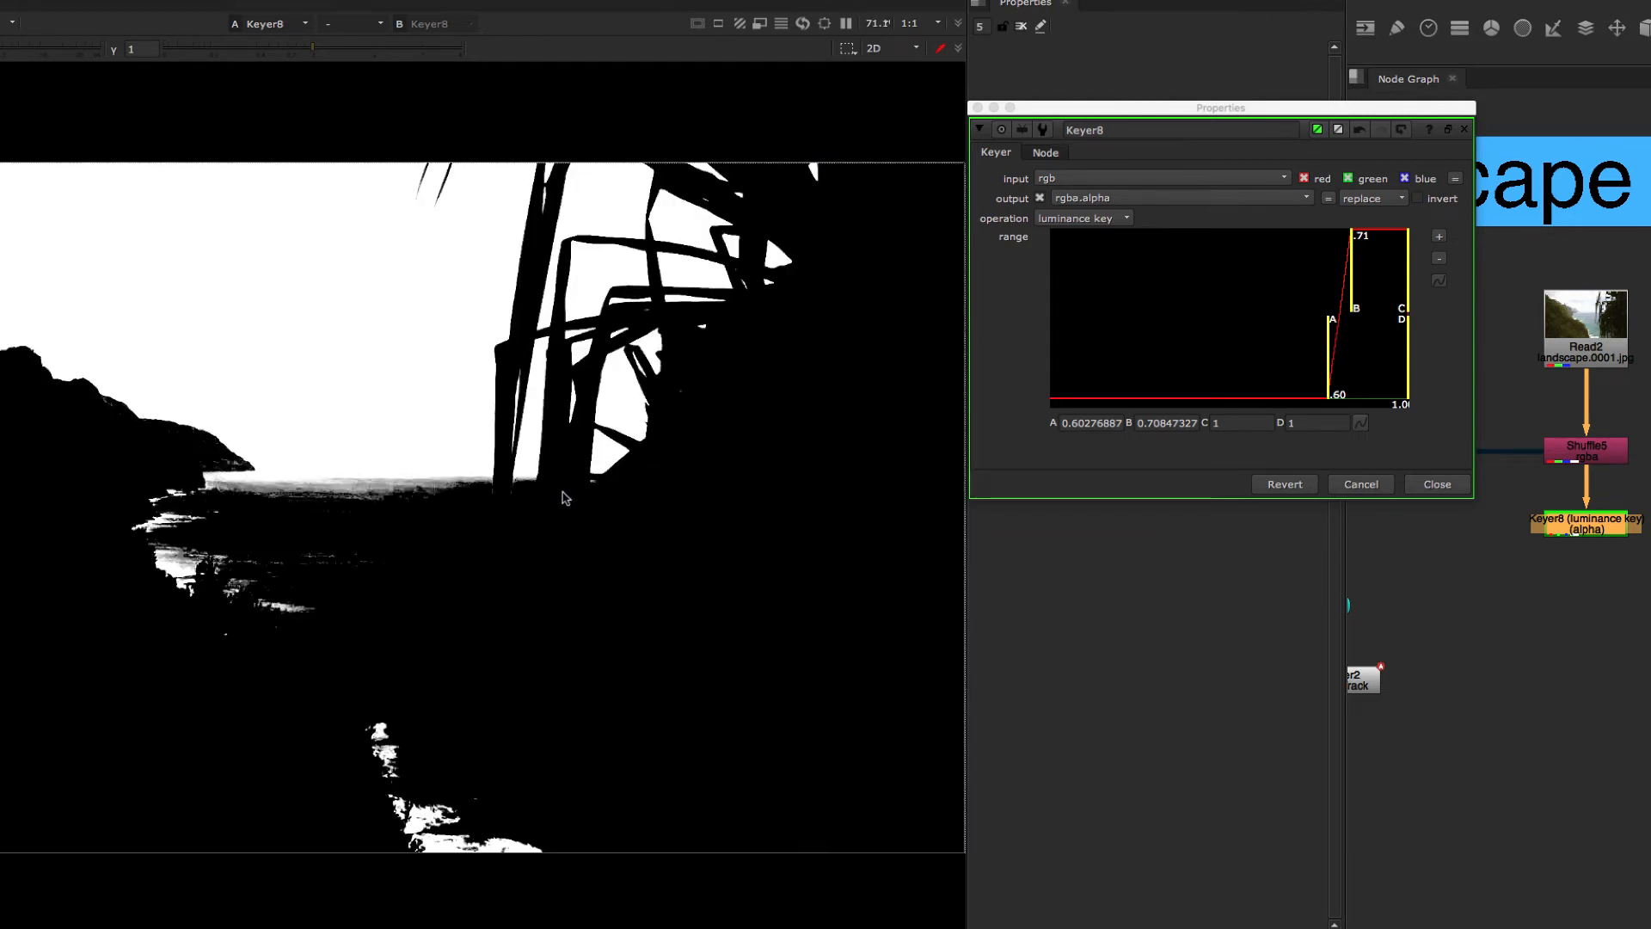
click(1417, 199)
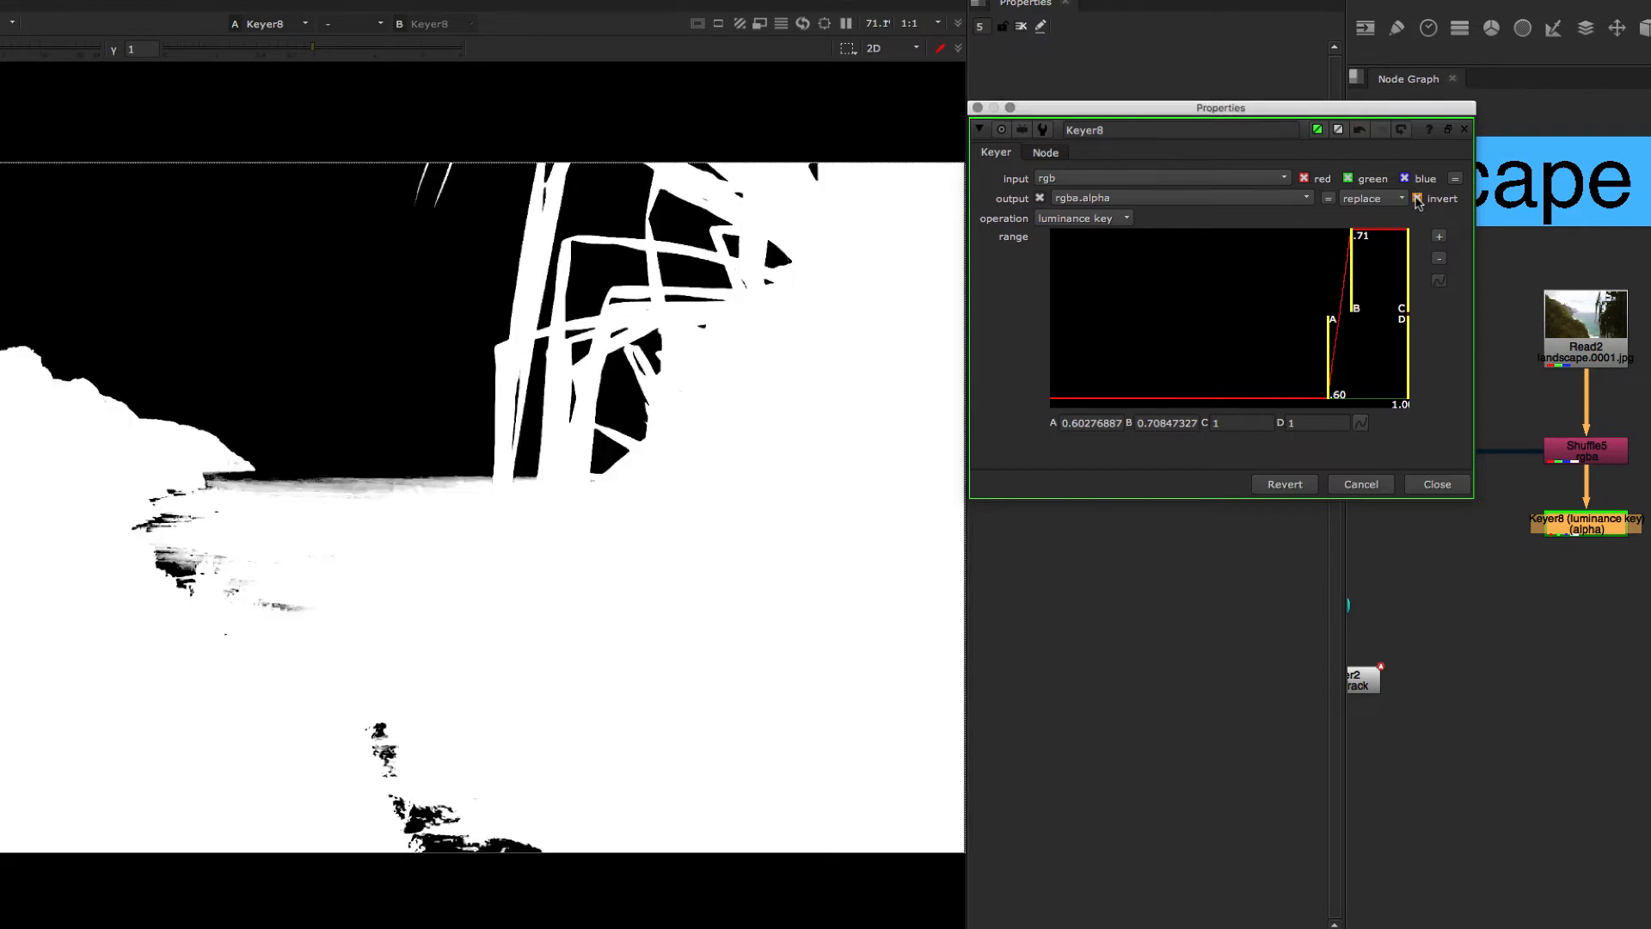
click(1418, 199)
click(1418, 199)
click(1417, 199)
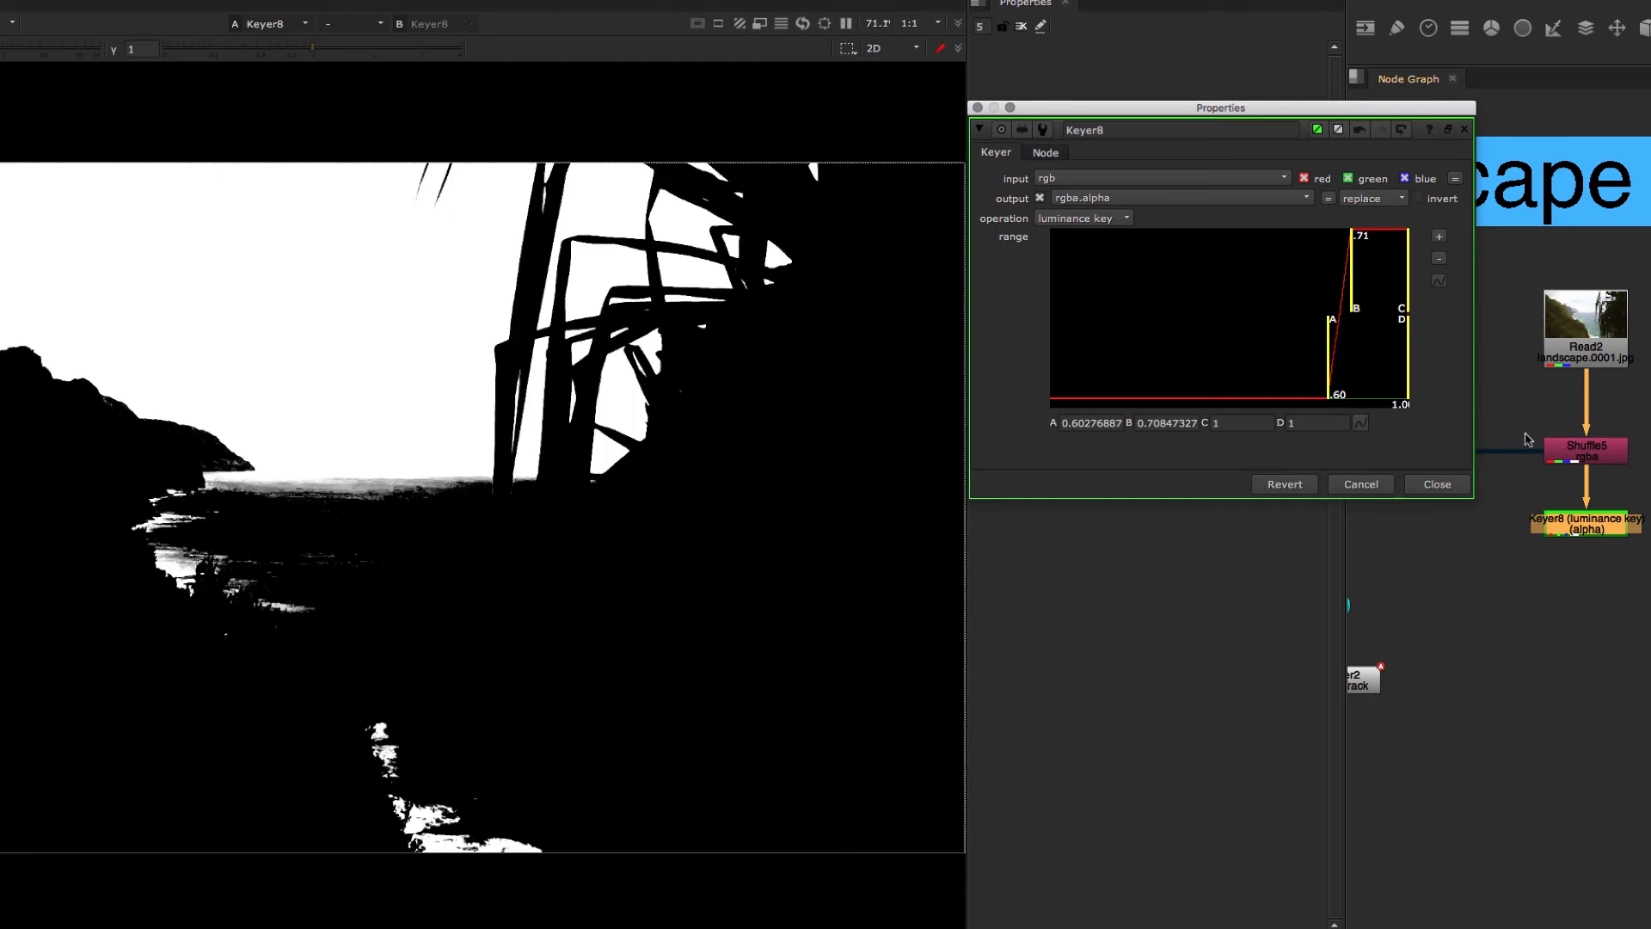
Step: Add an Invert node after the Keyer and close the Keyer's floating properties window
key(Tab)
text(in)
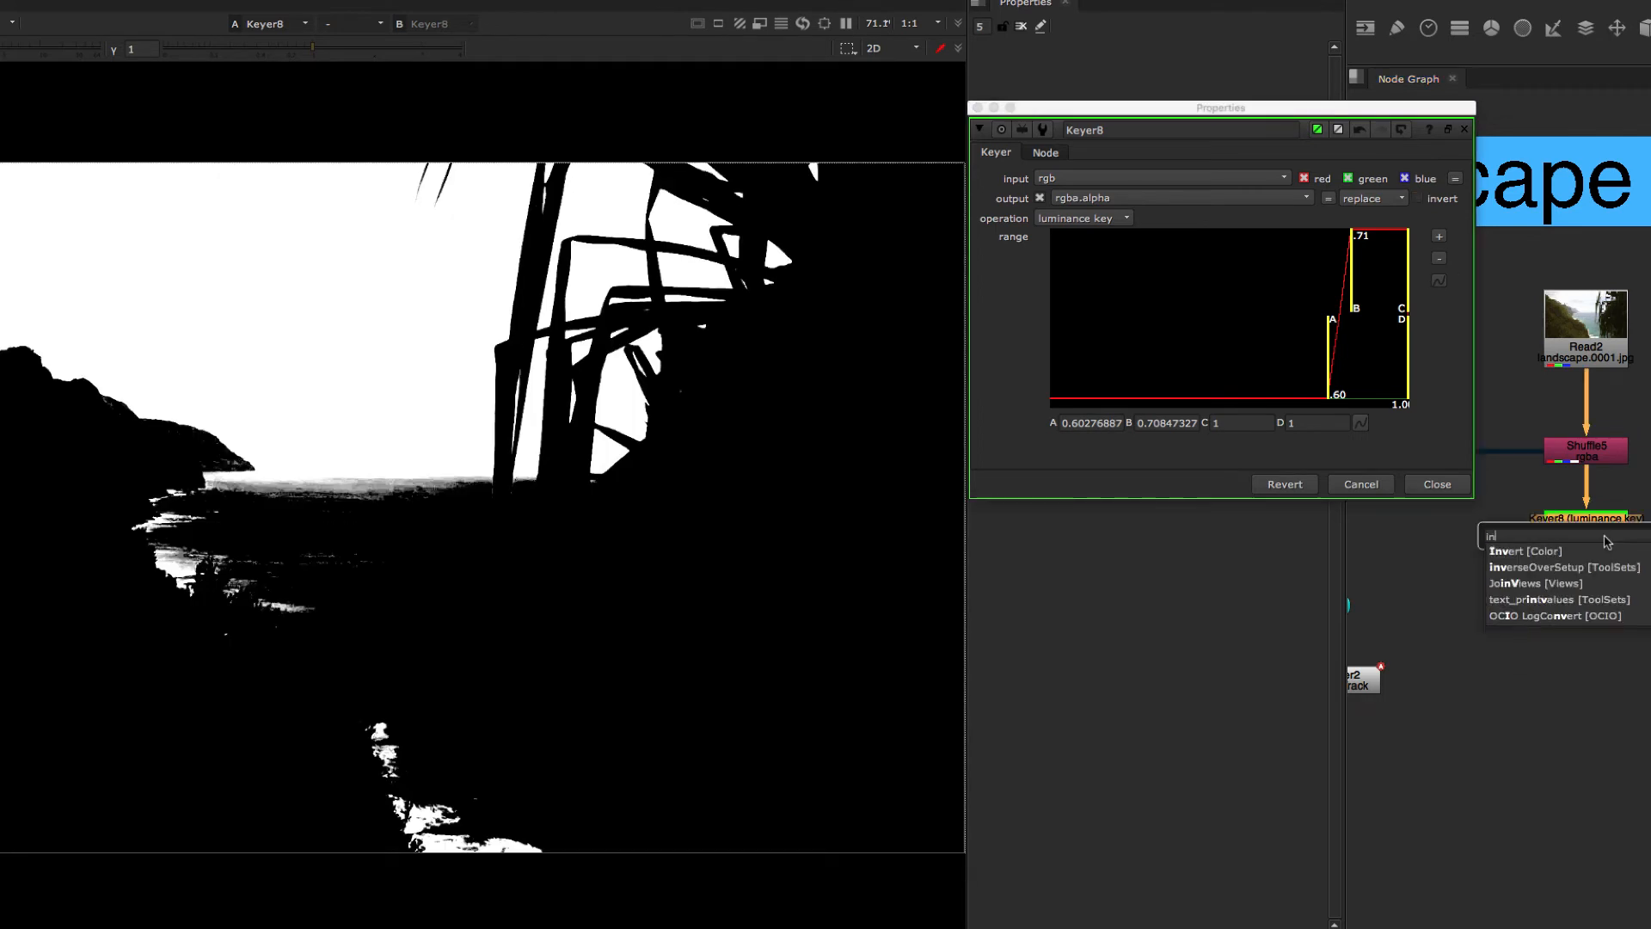
text(v)
key(Return)
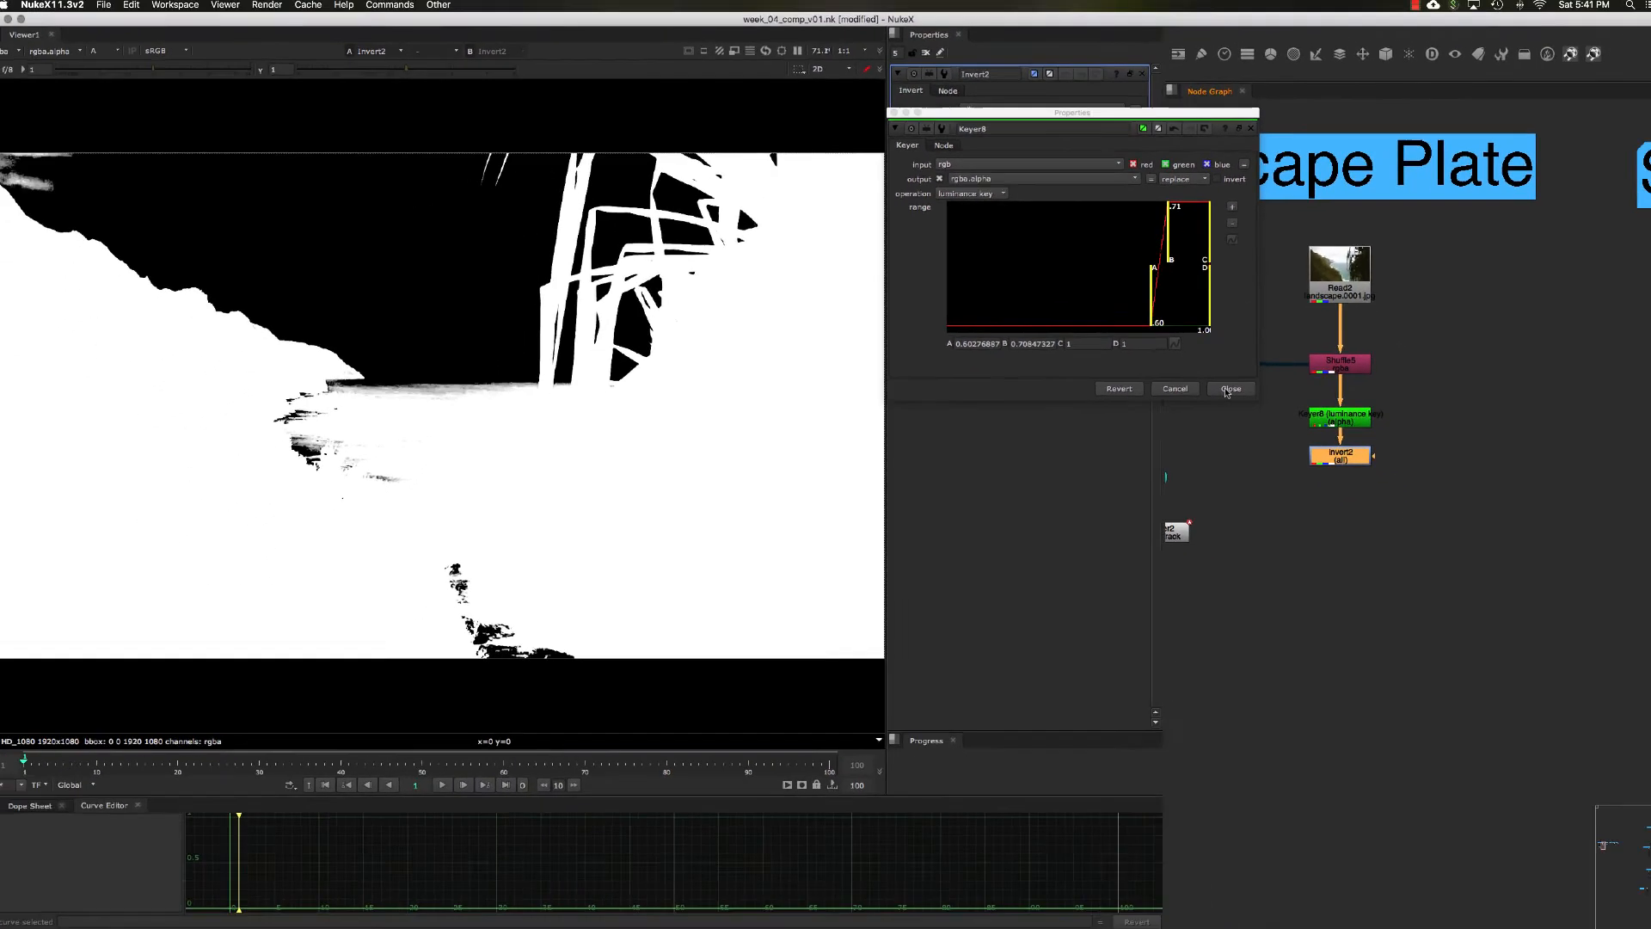
click(1389, 462)
Step: Move the Keyer and Invert nodes together out to the side of the landscape plate's main pipe, below the Shuffle
middle_drag(1355, 522, 1433, 471)
middle_drag(1477, 545, 1490, 471)
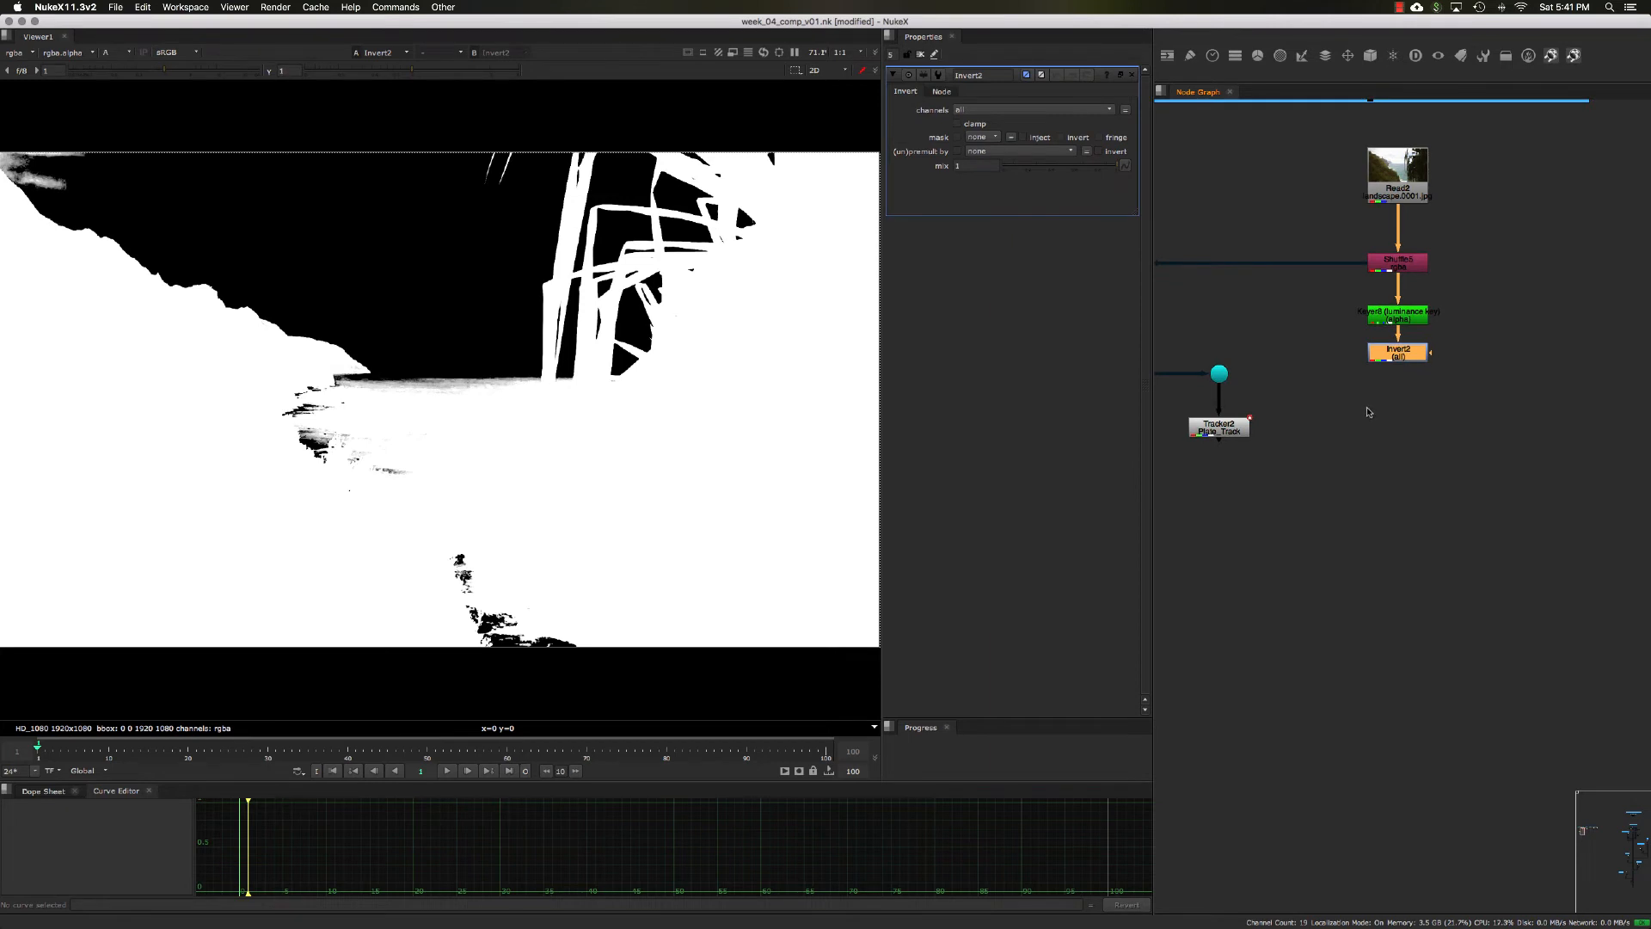
middle_drag(1367, 409, 1362, 406)
middle_drag(1465, 443, 1392, 462)
drag(1391, 462, 1258, 281)
drag(1327, 336, 1462, 364)
click(1379, 347)
middle_drag(1339, 359, 1295, 359)
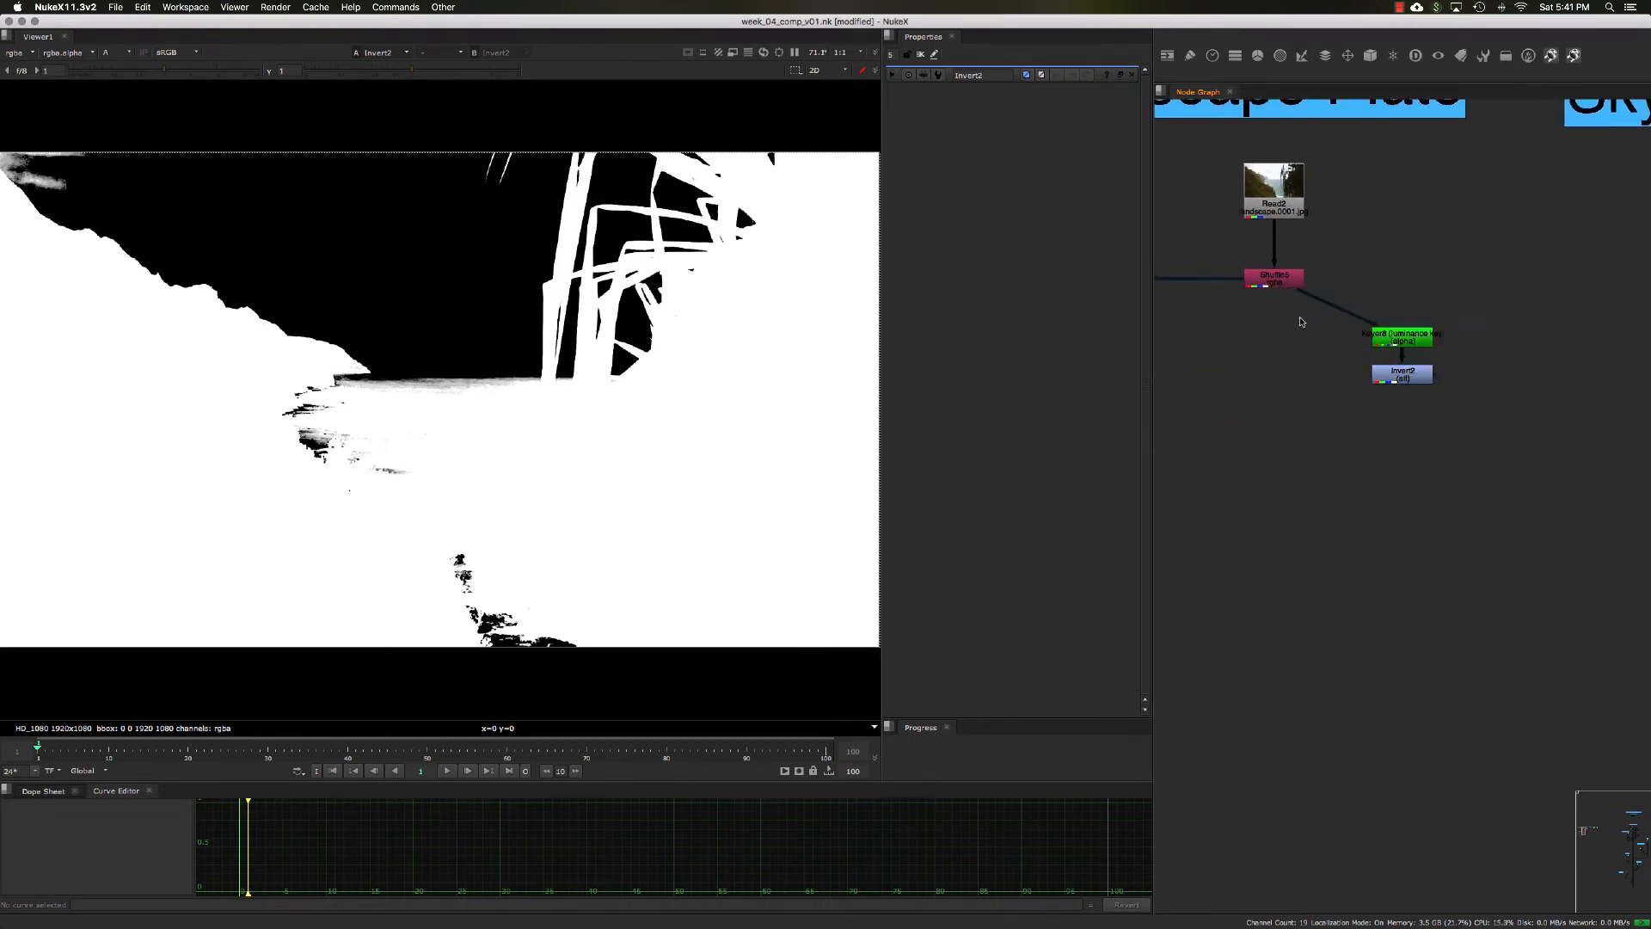
Step: Insert a Dot directly below the Shuffle on the Keyer's input connection and view its RGB image
ctrl+drag(1340, 310, 1276, 338)
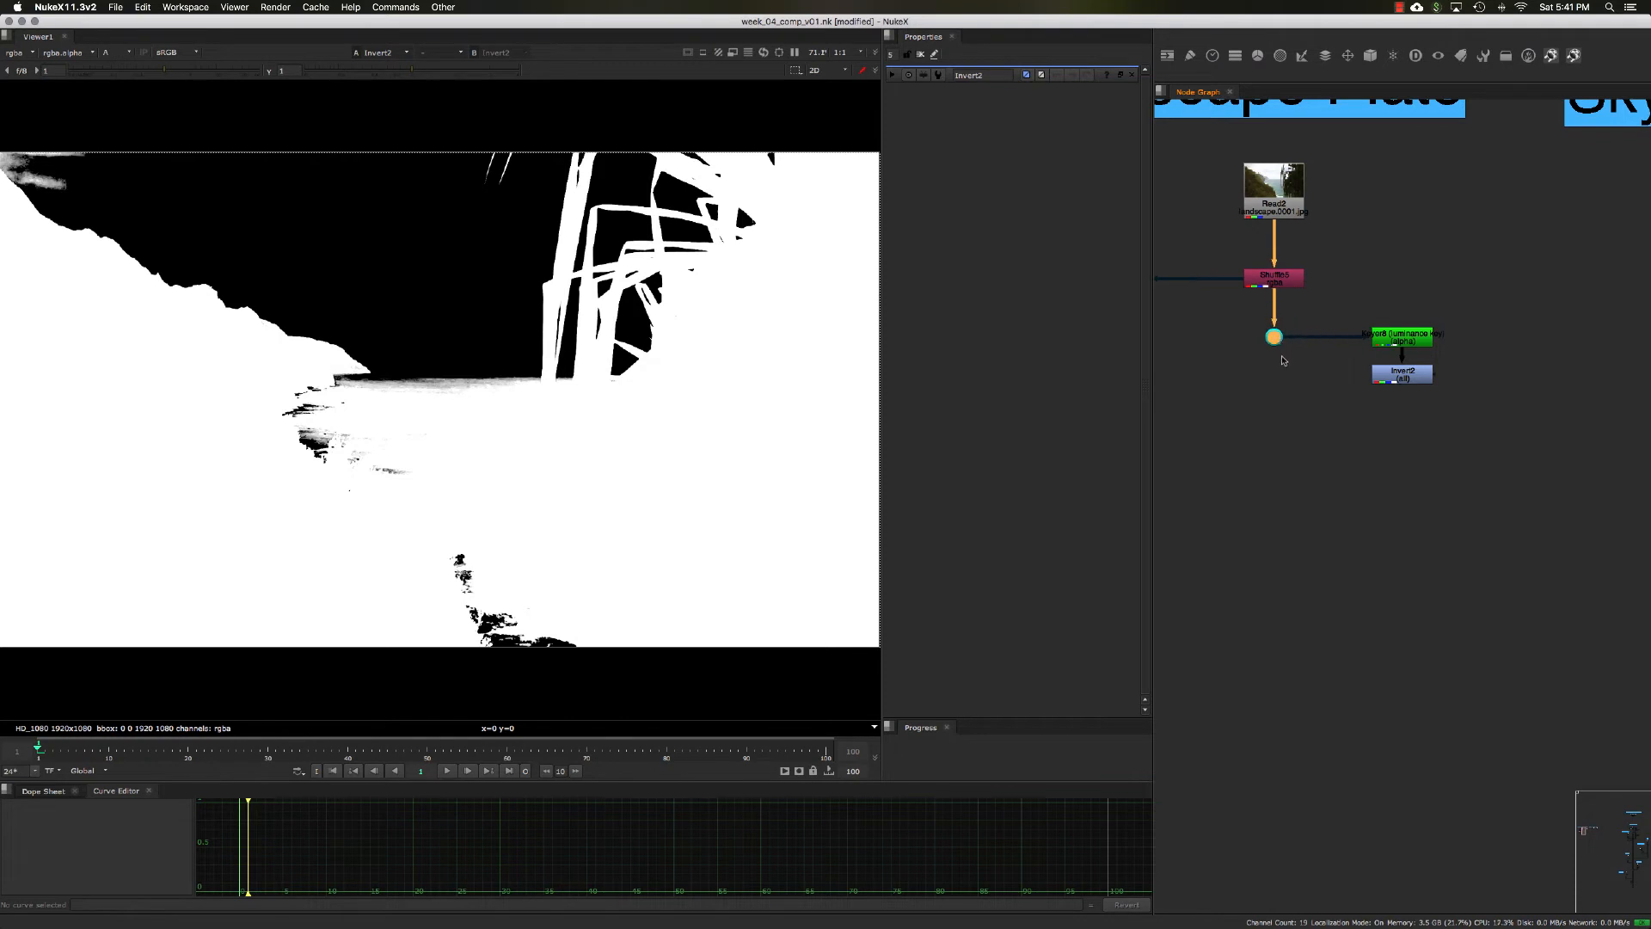
key(1)
key(a)
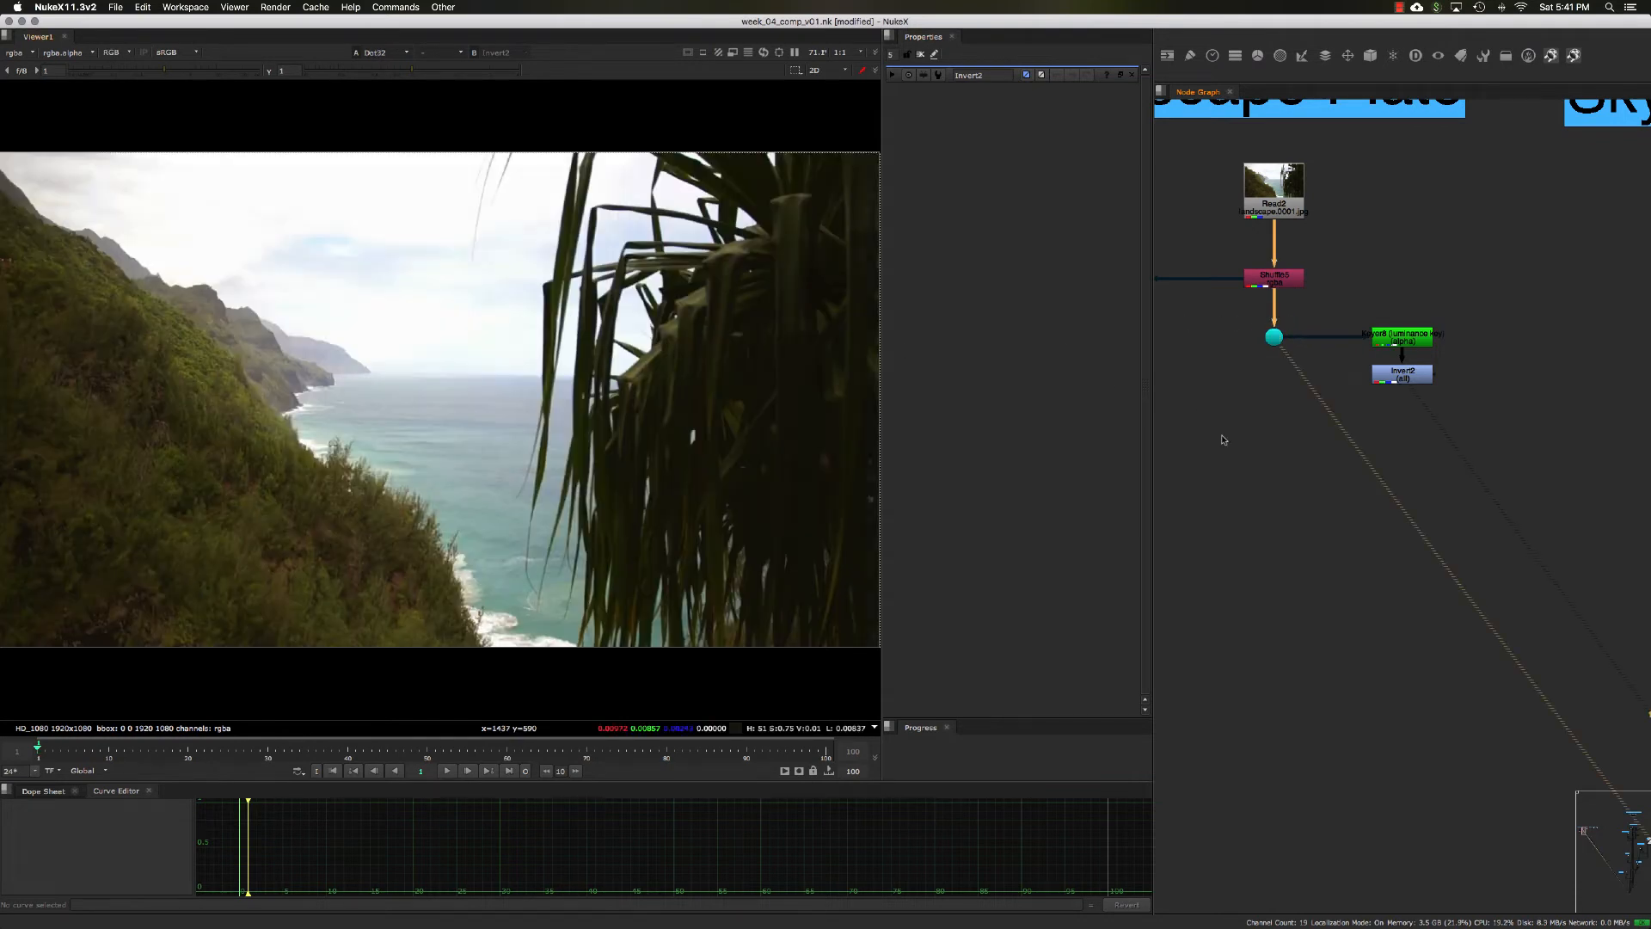
Step: Add a Copy node below the Dot, with its B input connected to the Dot and its A input to the Invert
scroll(1224, 439, down, 1)
key(Tab)
text(cop)
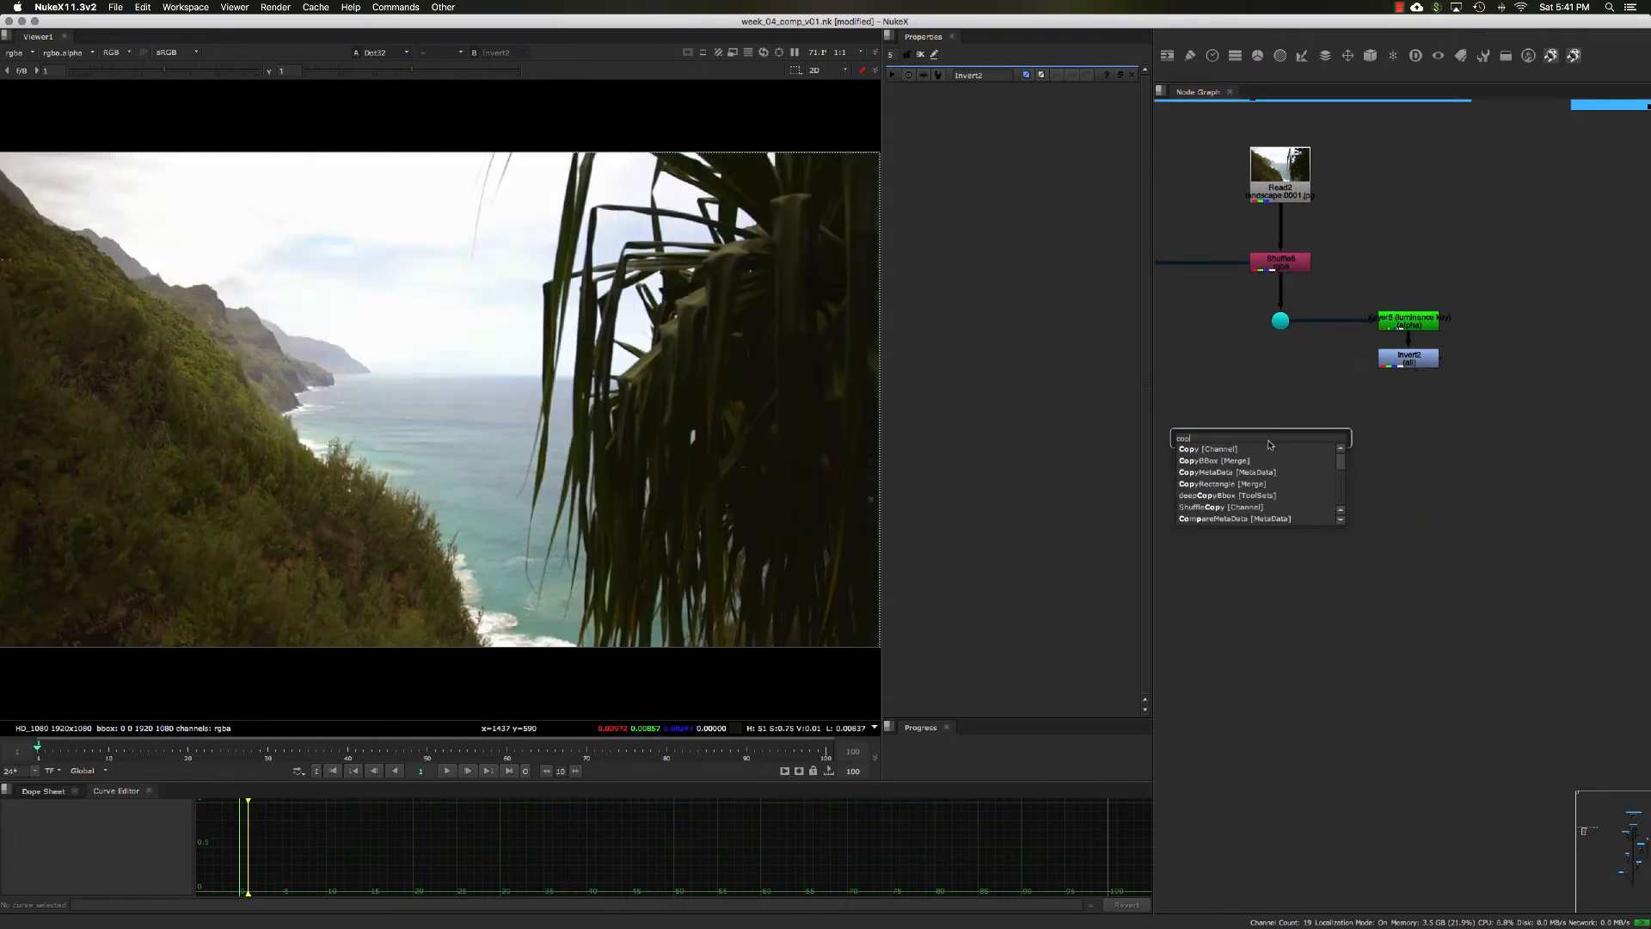
key(Return)
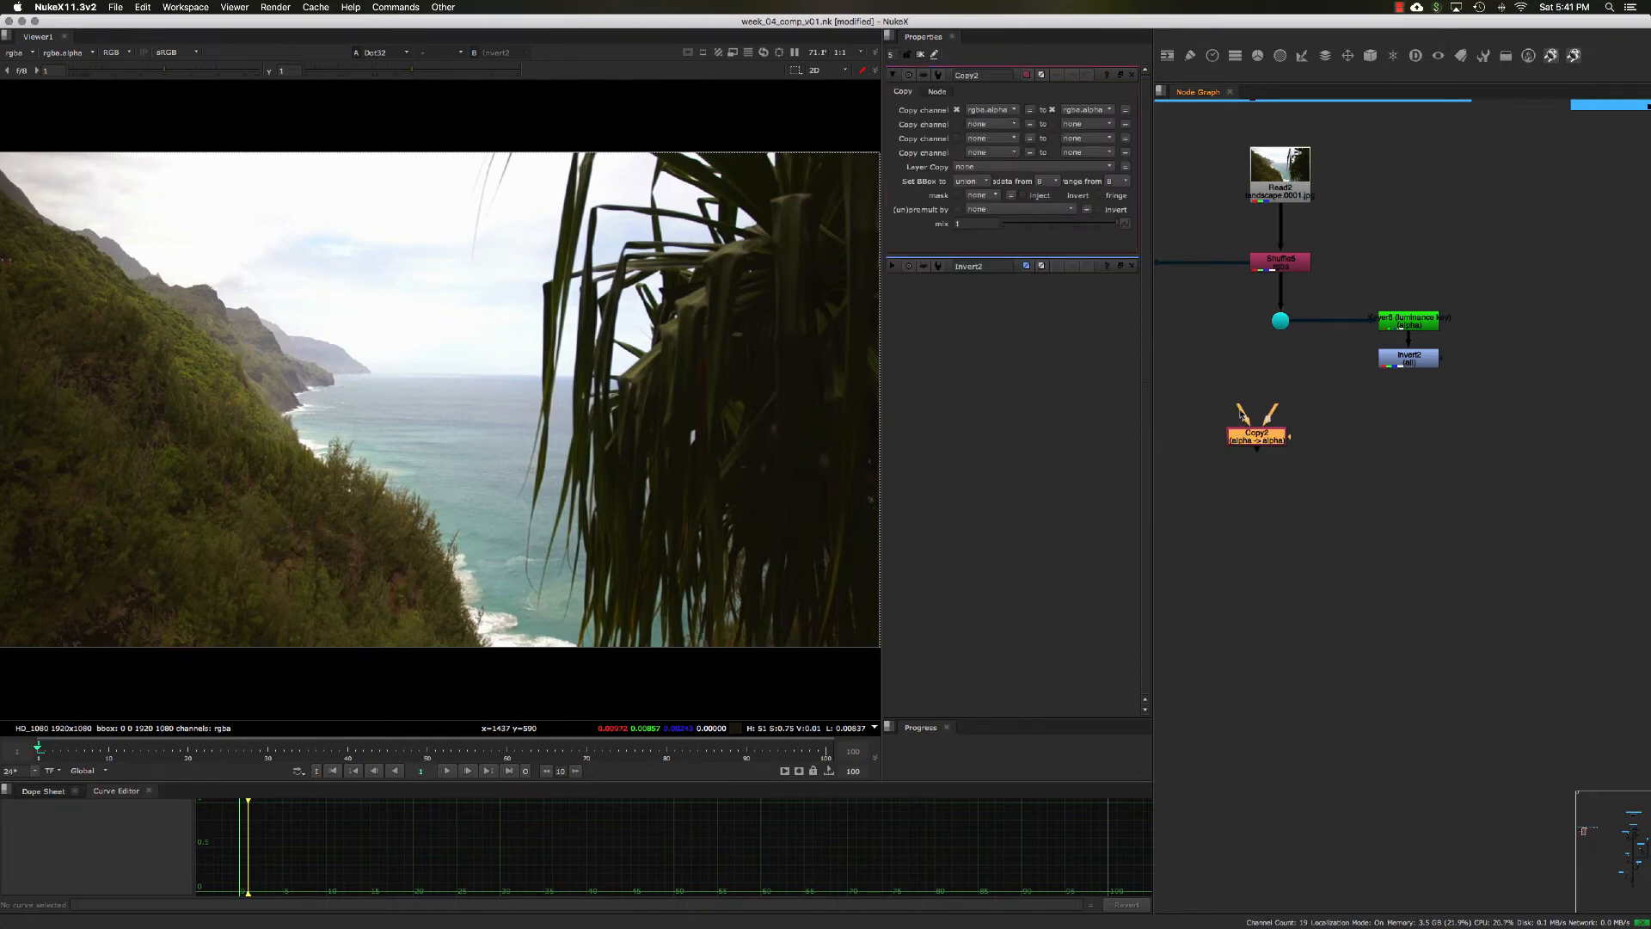
drag(1240, 413, 1281, 321)
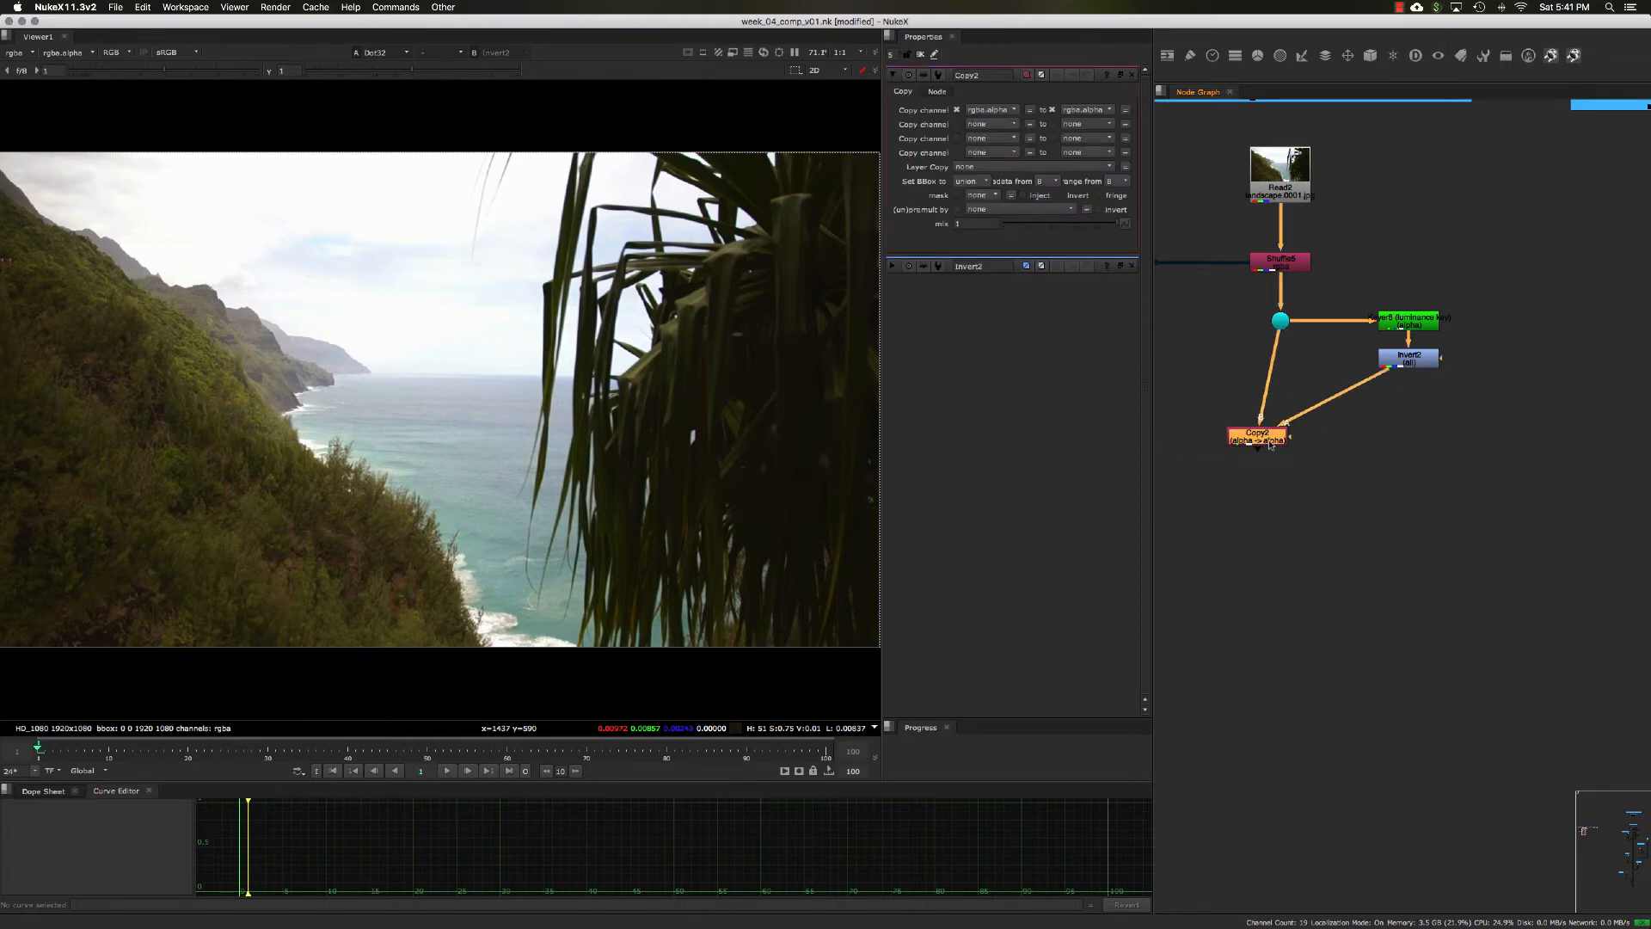
drag(1271, 444, 1294, 467)
Step: Insert a Dot between the Invert and the Copy's A input, aligned below the Invert and level with the Copy
click(1360, 455)
super+click(1348, 415)
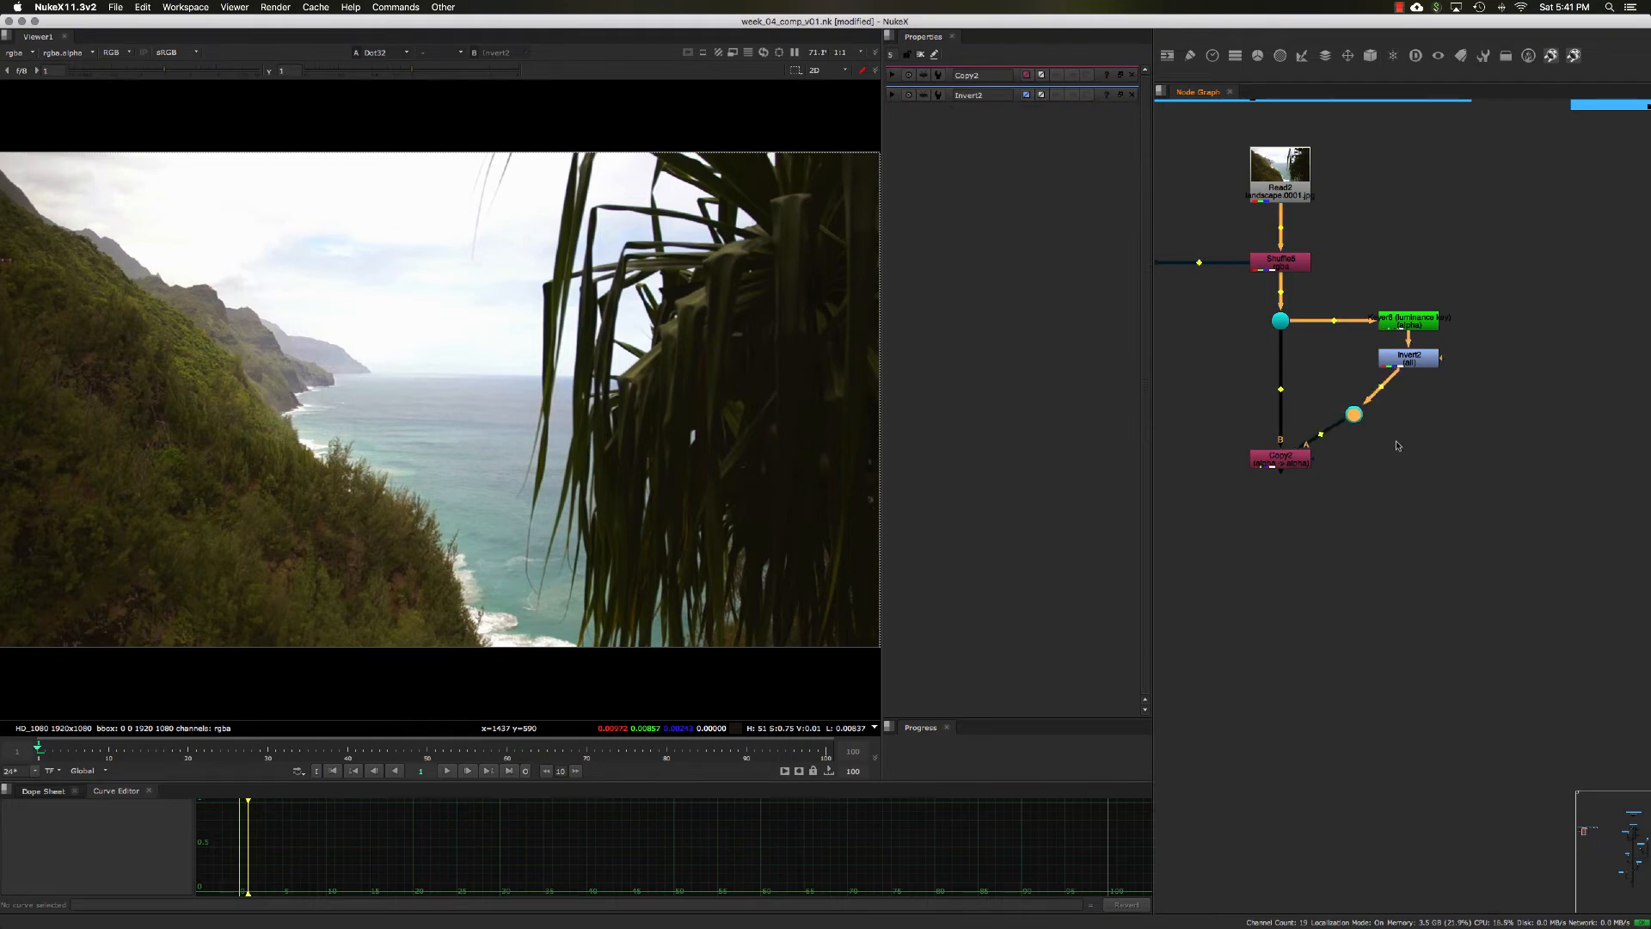
drag(1353, 413, 1408, 458)
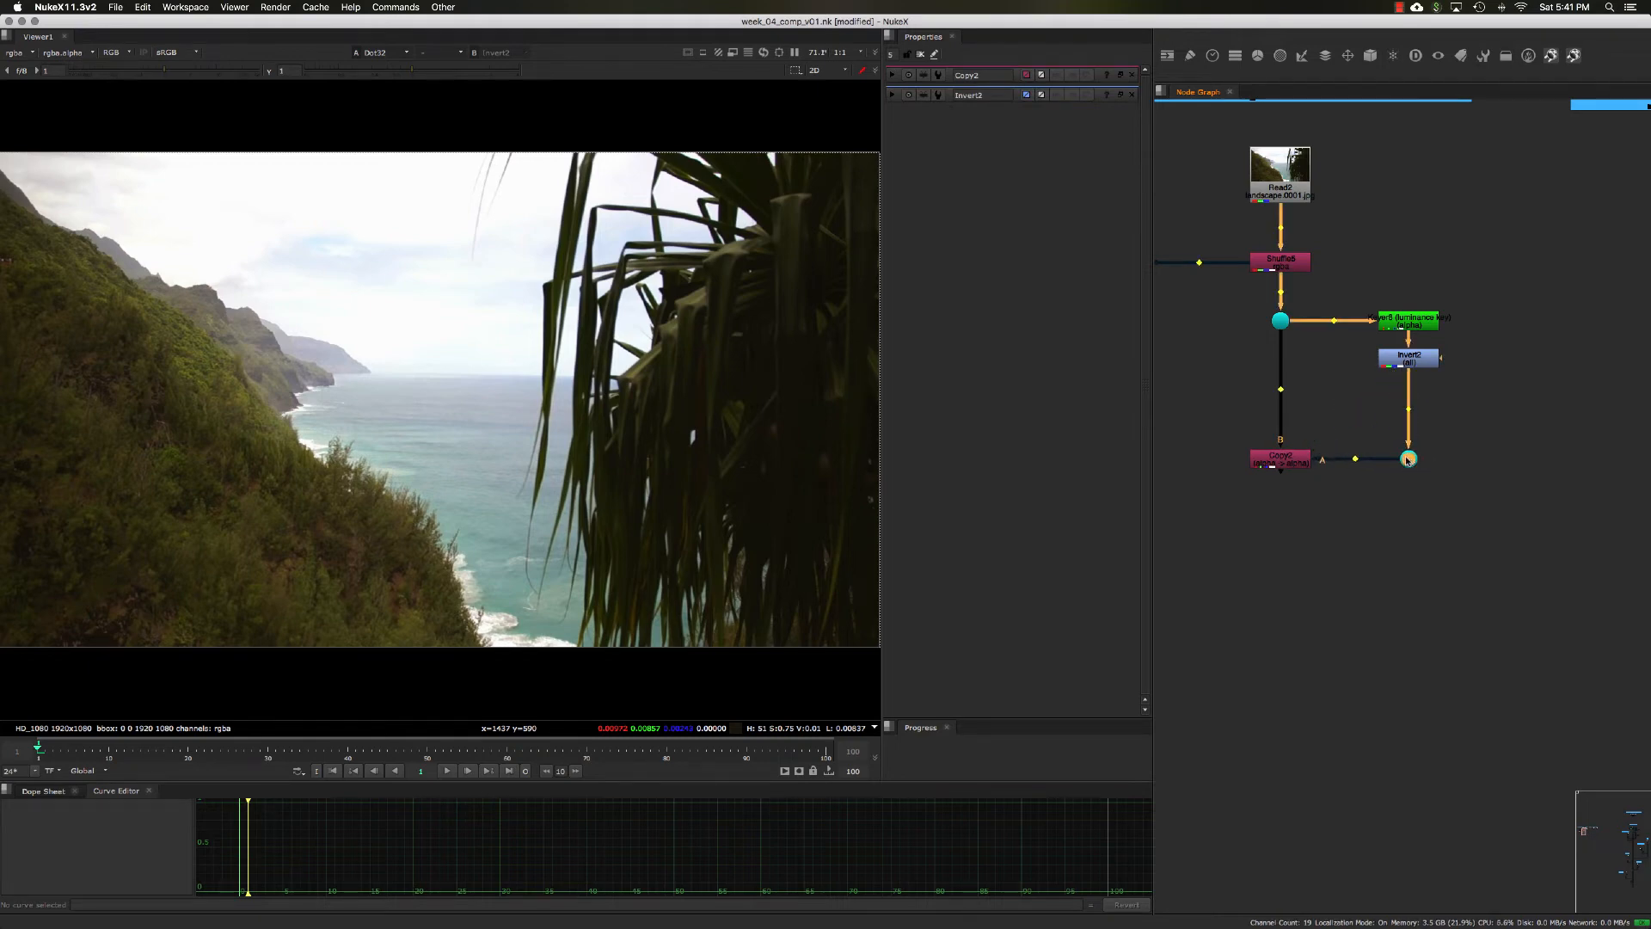
Step: View the Copy node's output and add a Premult node below it to cut out the plate's sky
click(1286, 460)
key(1)
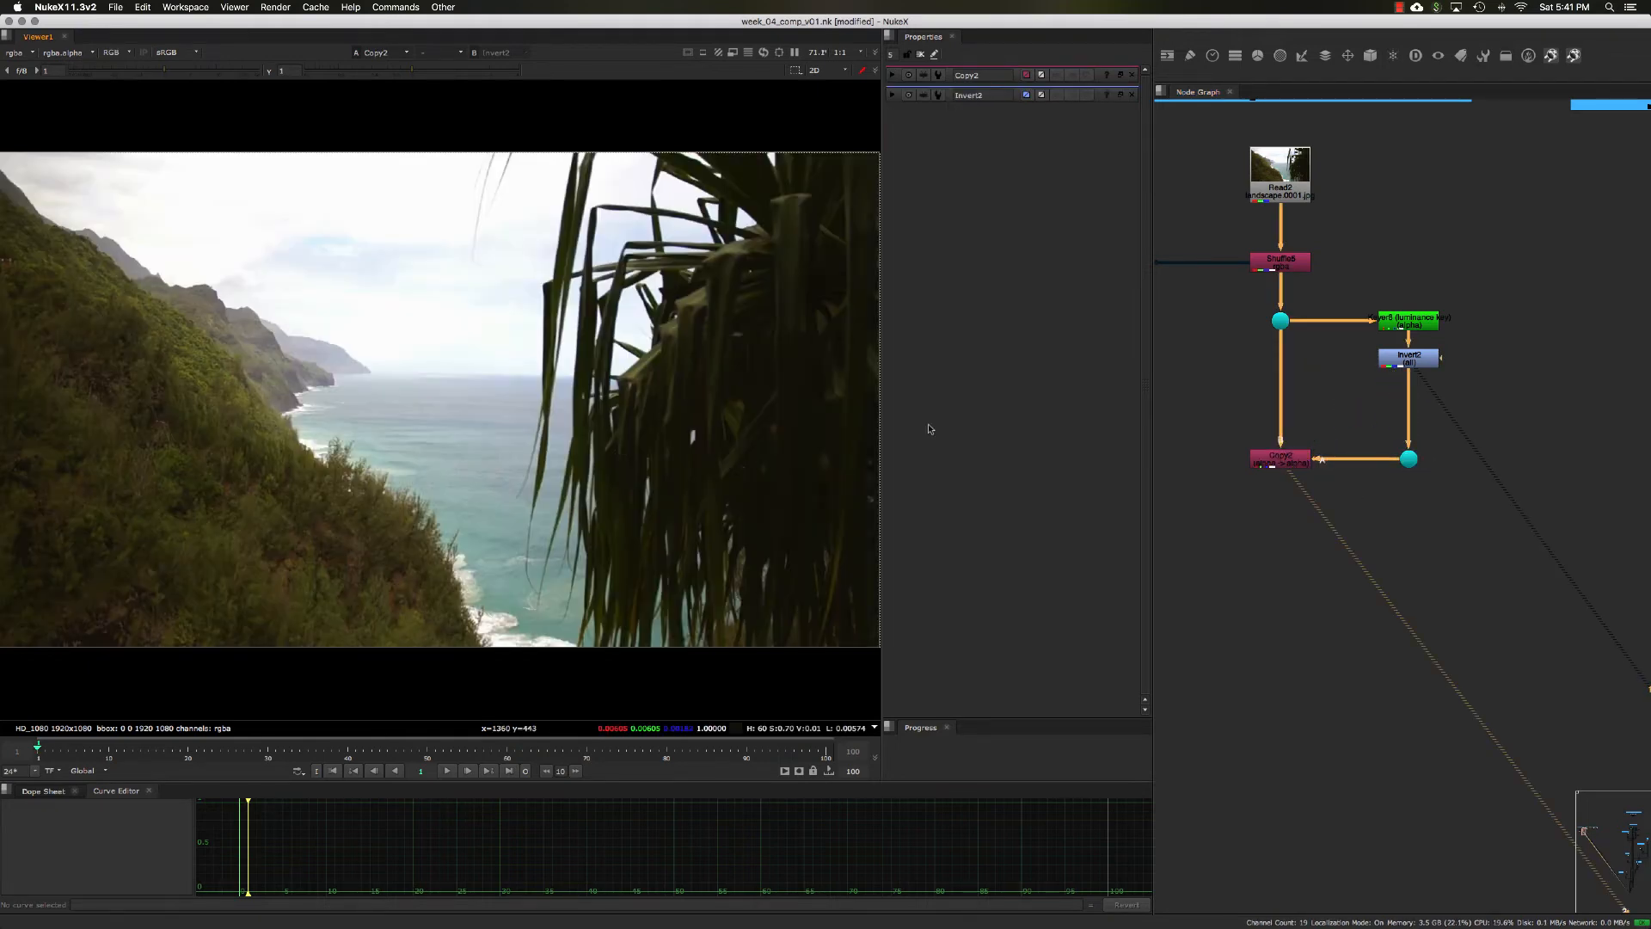
key(Tab)
text(premult)
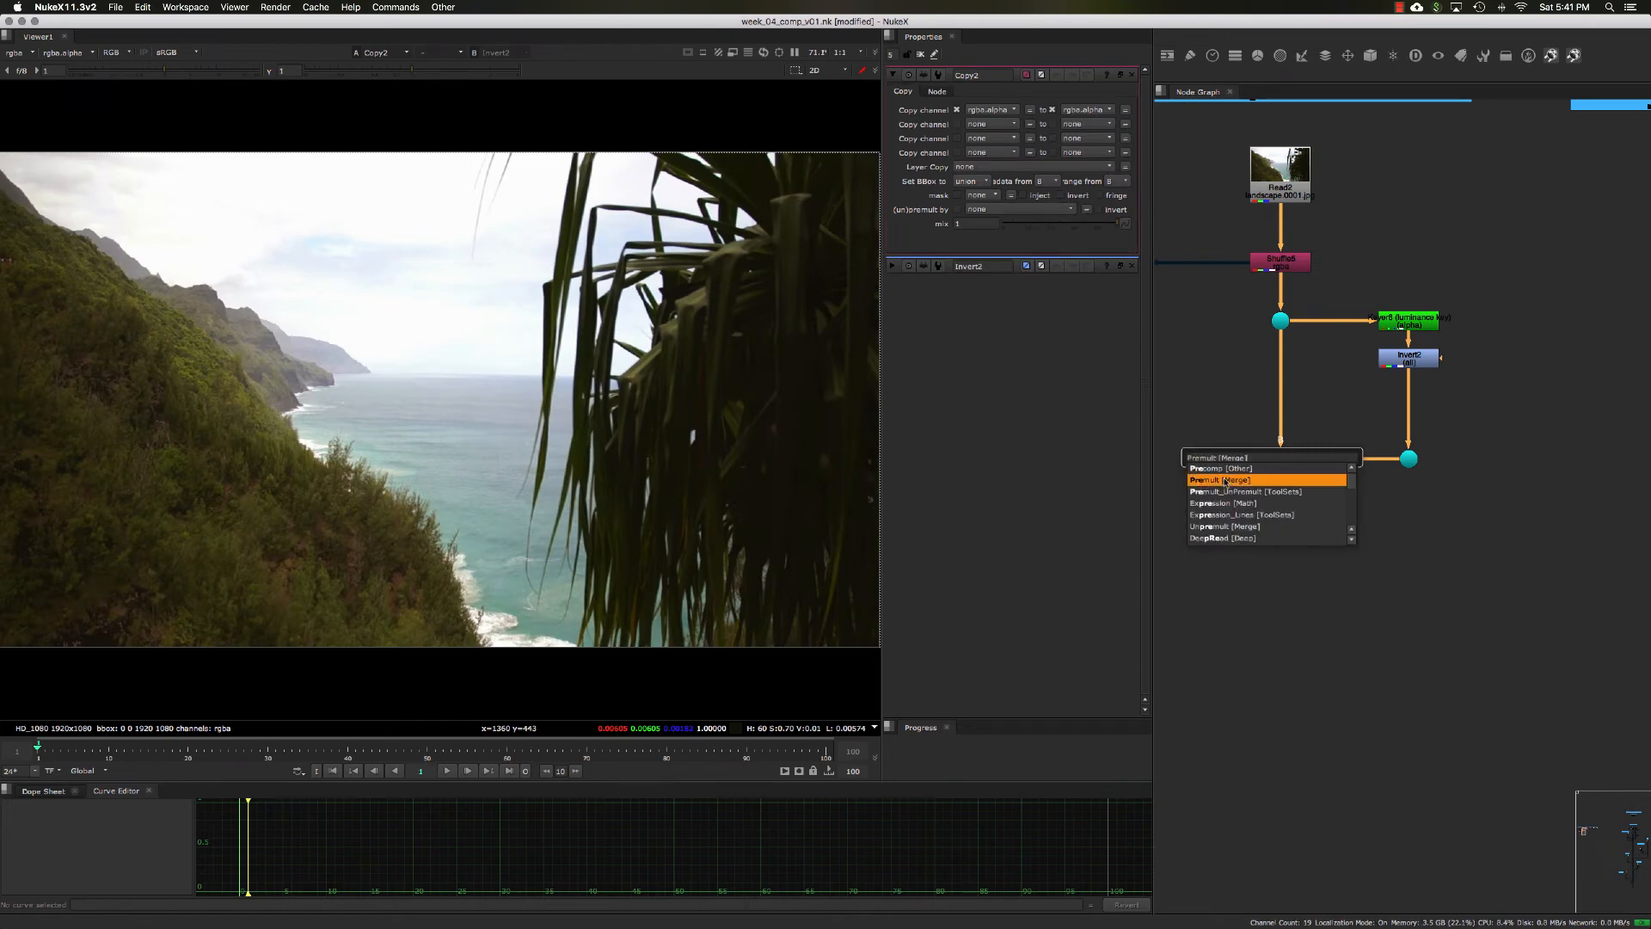
key(Return)
drag(1278, 484, 1276, 503)
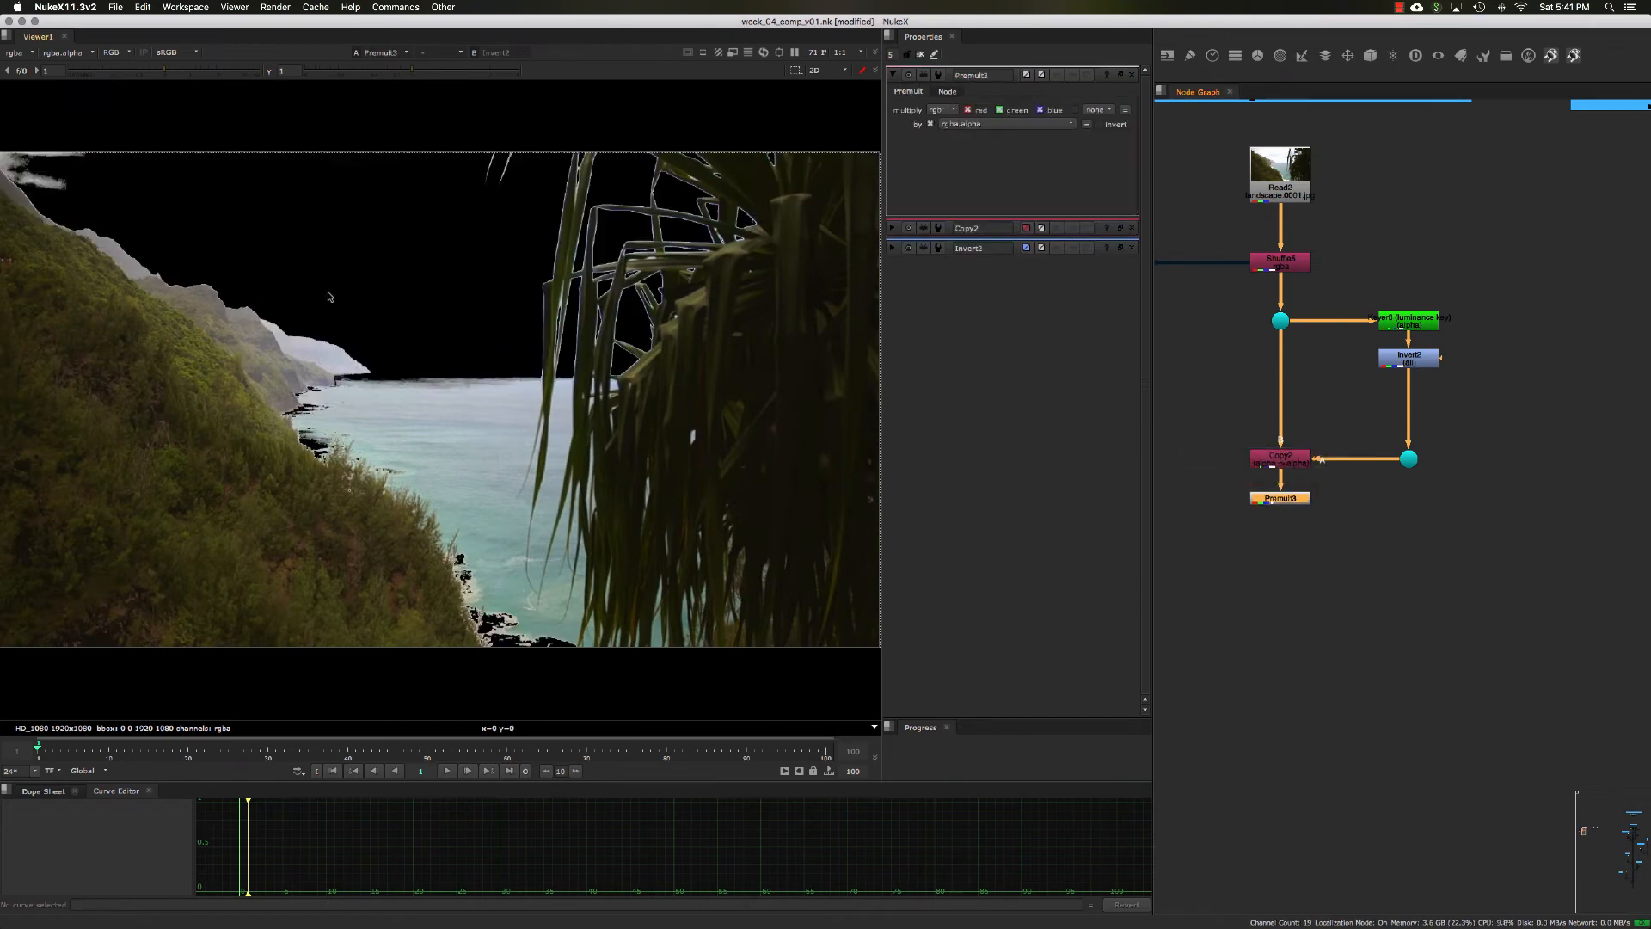
key(minus)
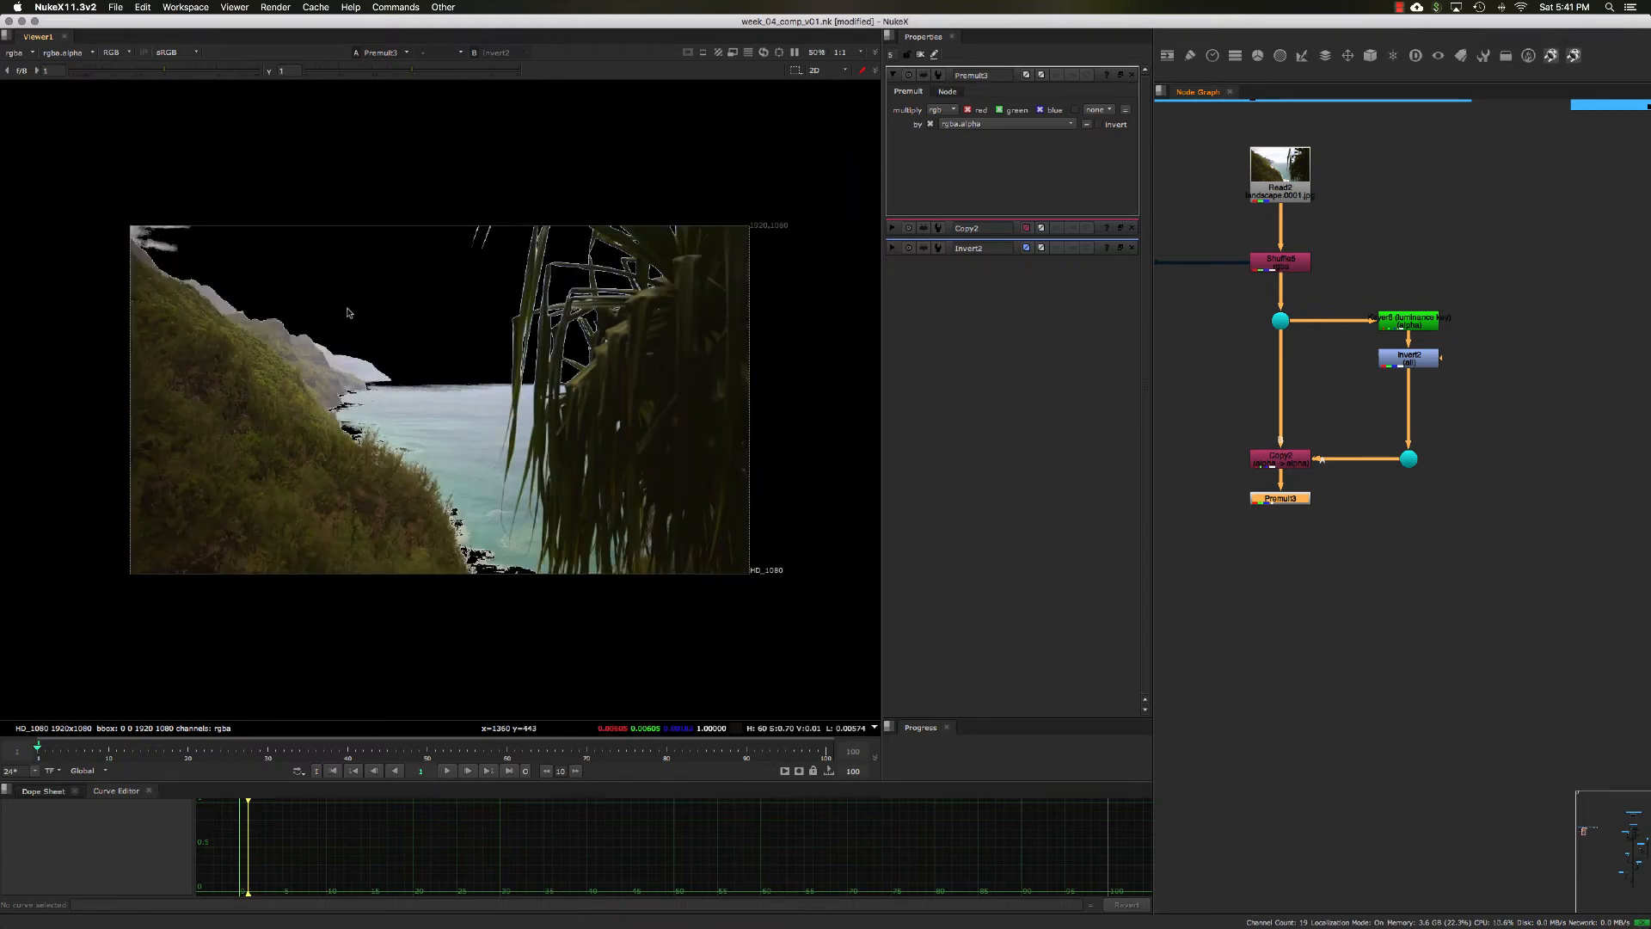
key(plus)
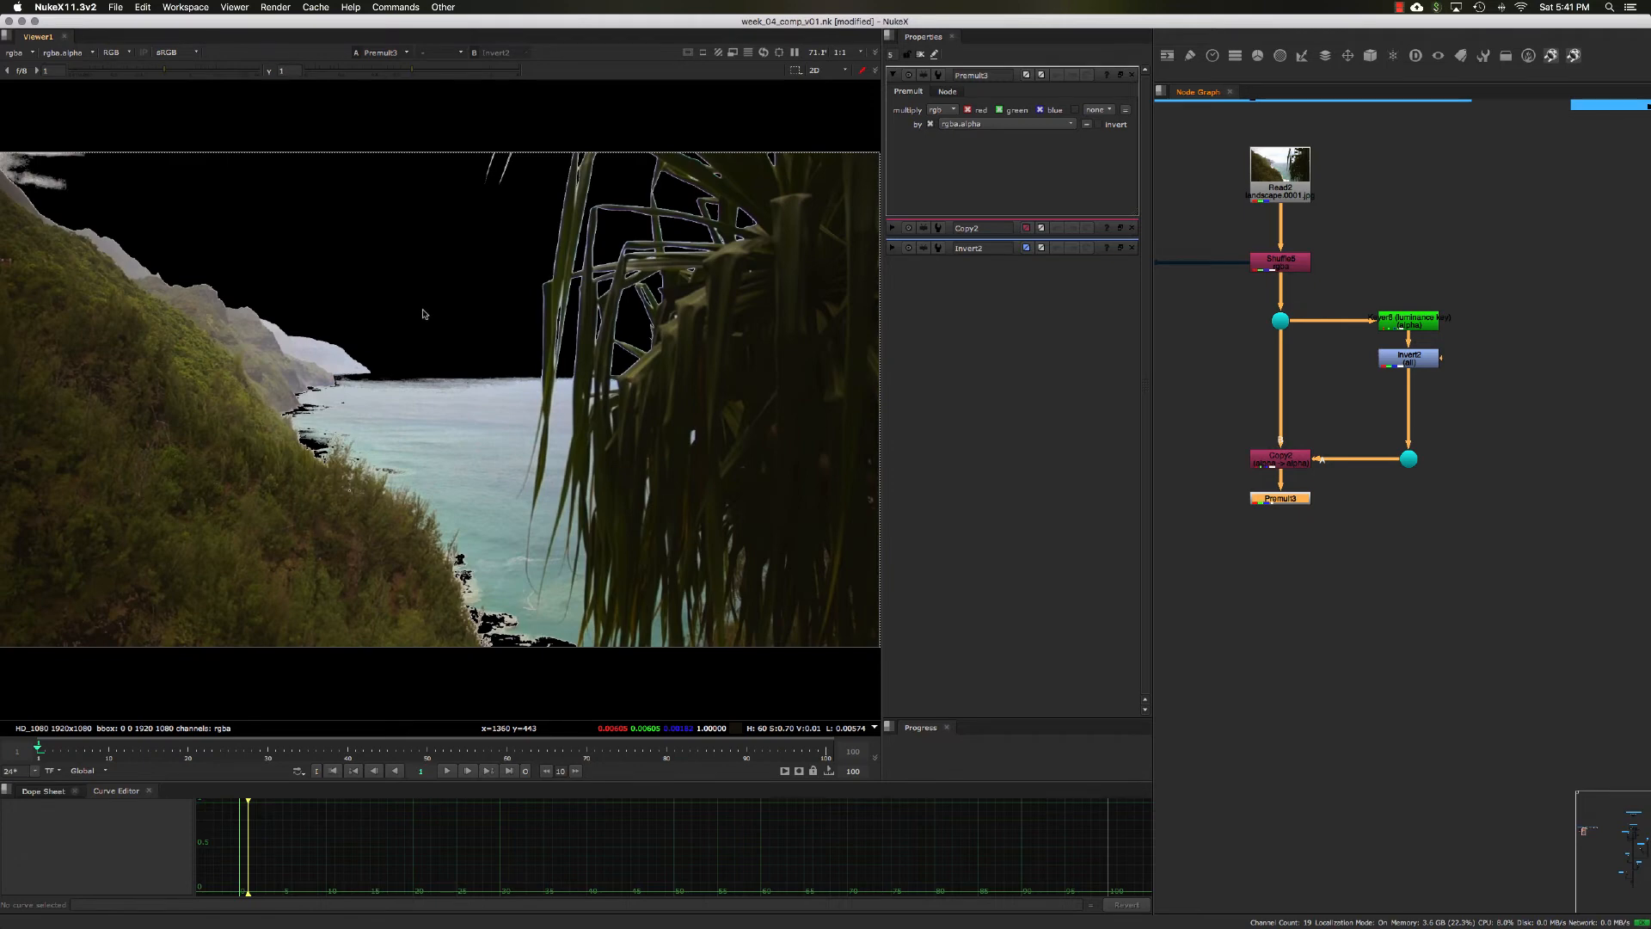
Step: View the Fg Snow element through its Reformat node and check both its alpha channel and its RGB image
scroll(1443, 485, right, 5)
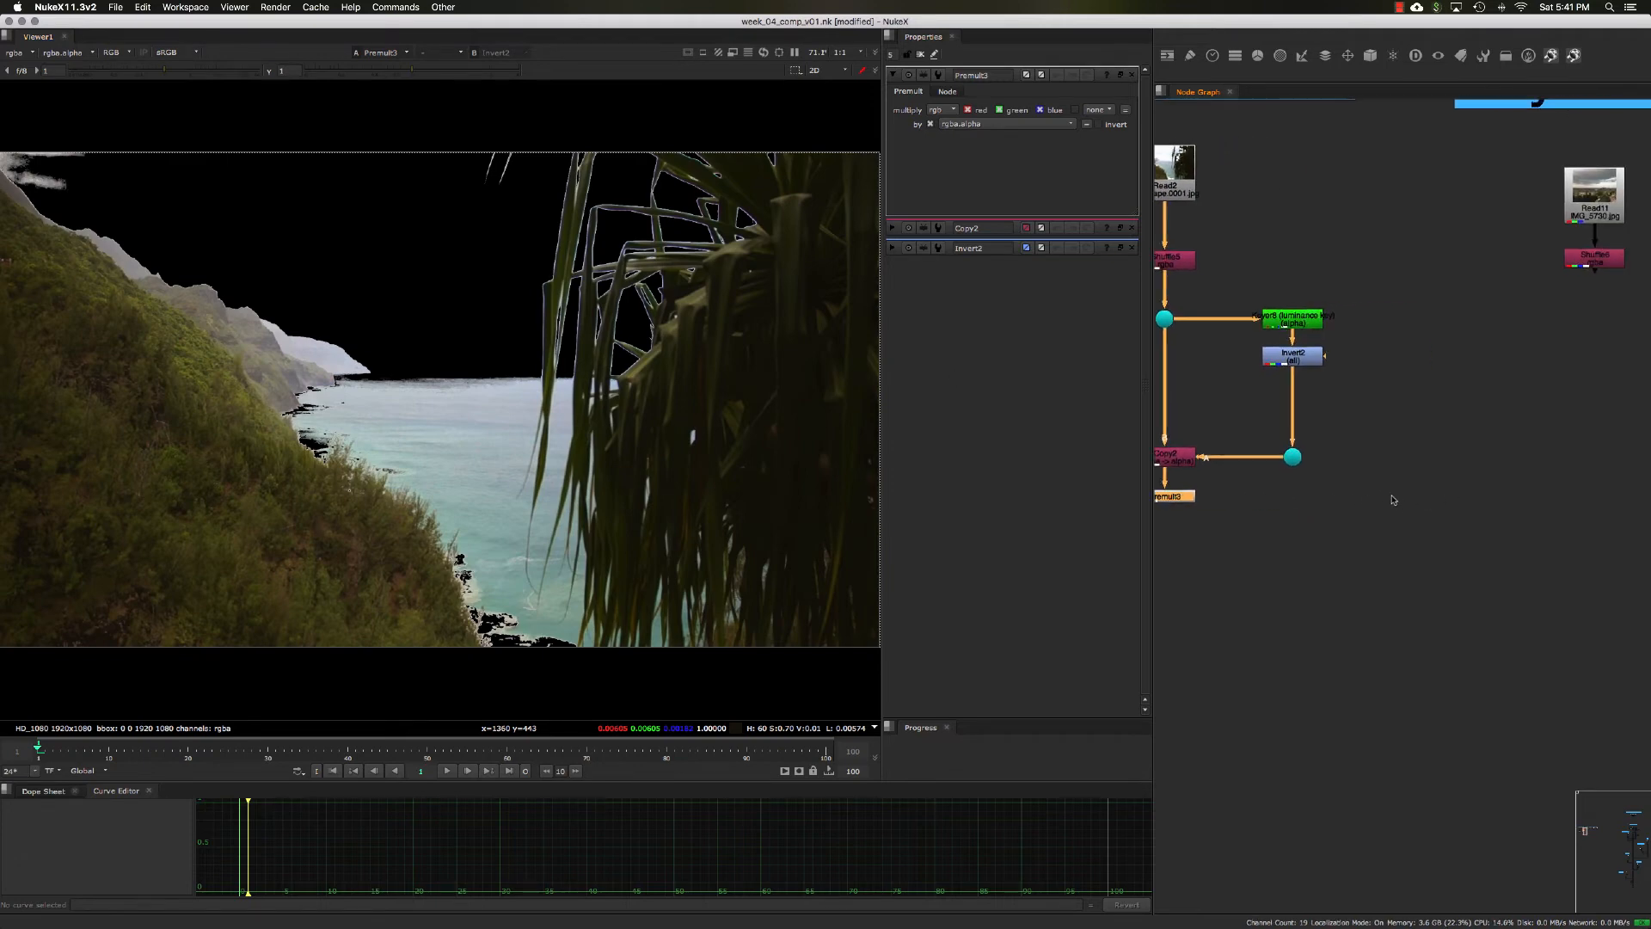
scroll(1415, 475, right, 12)
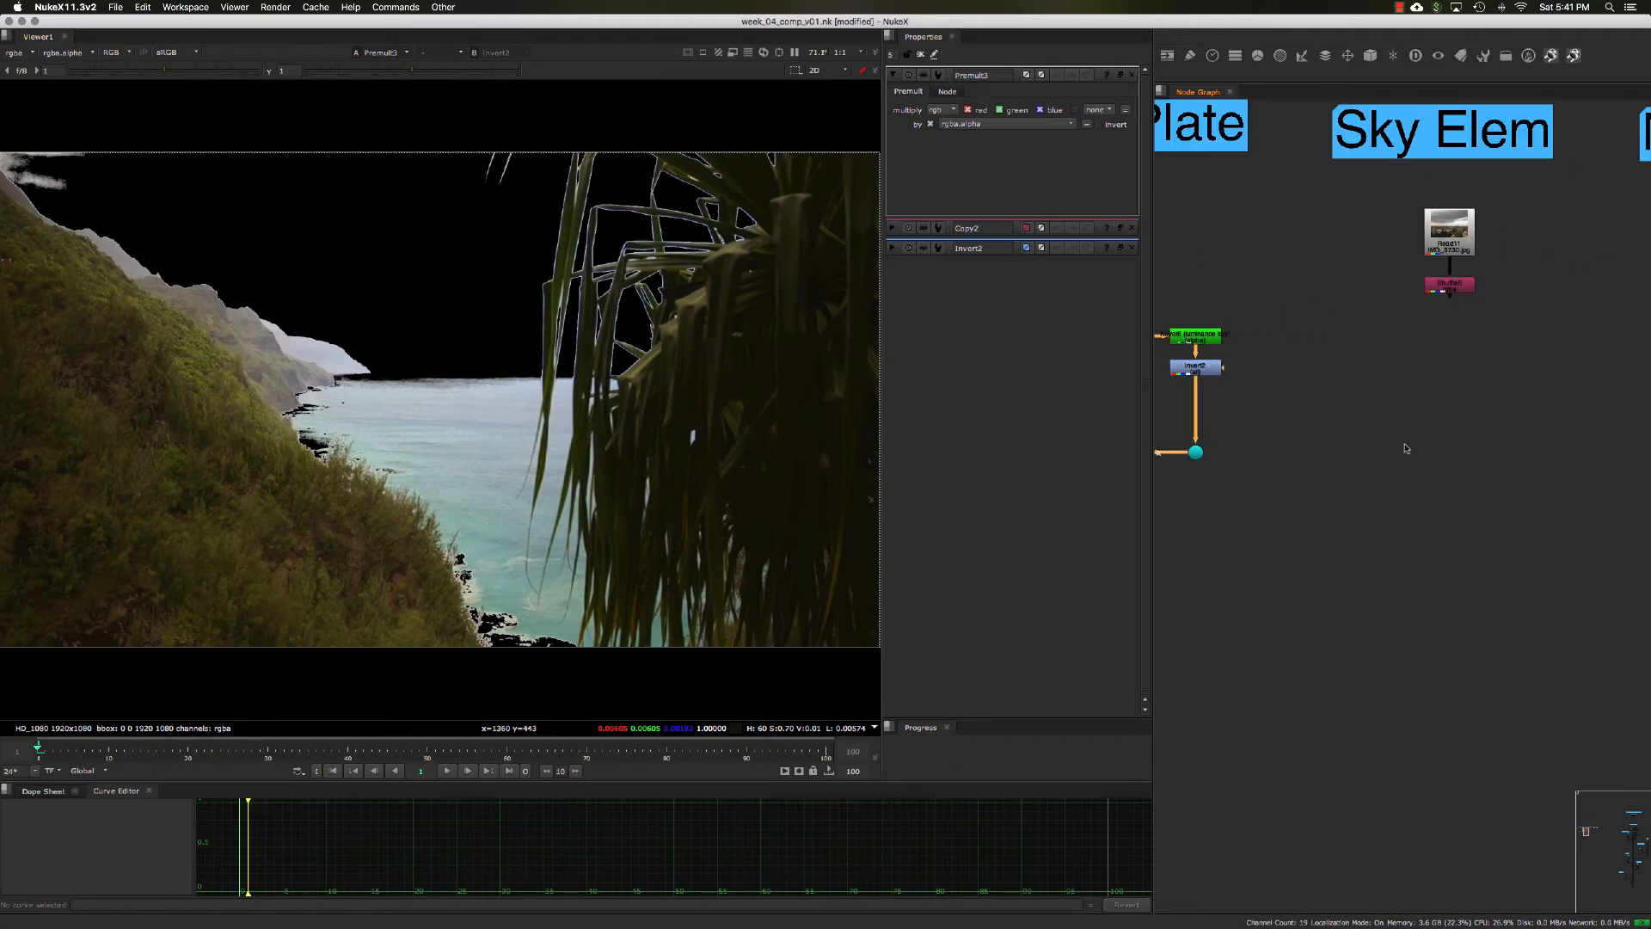
scroll(1353, 417, right, 10)
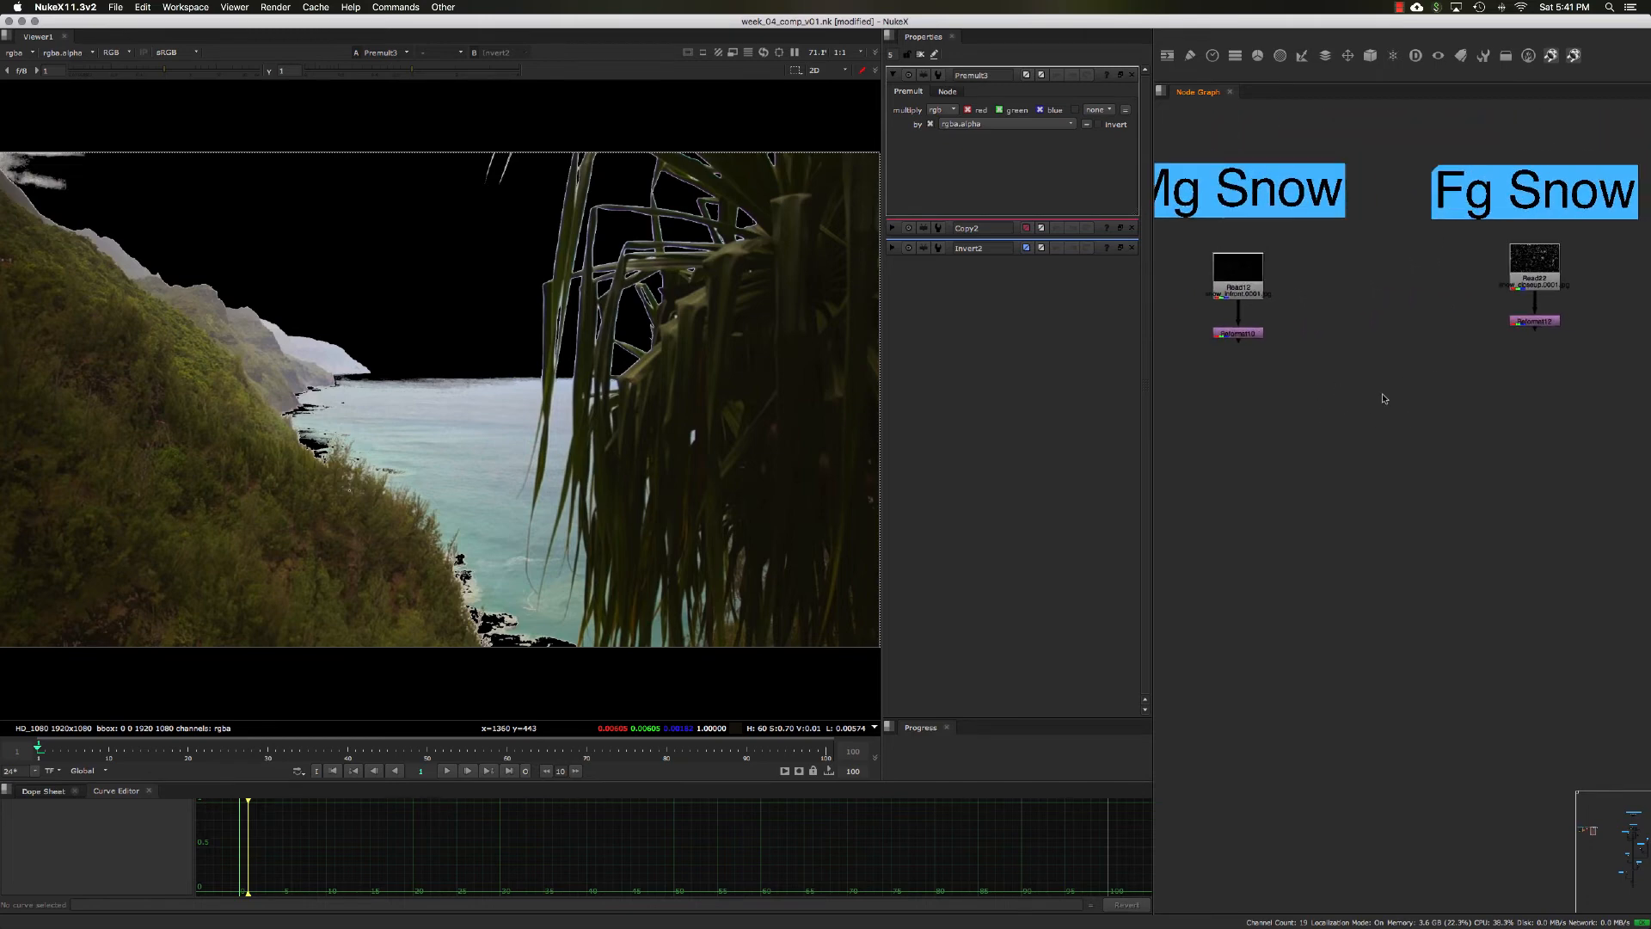
scroll(1385, 403, left, 3)
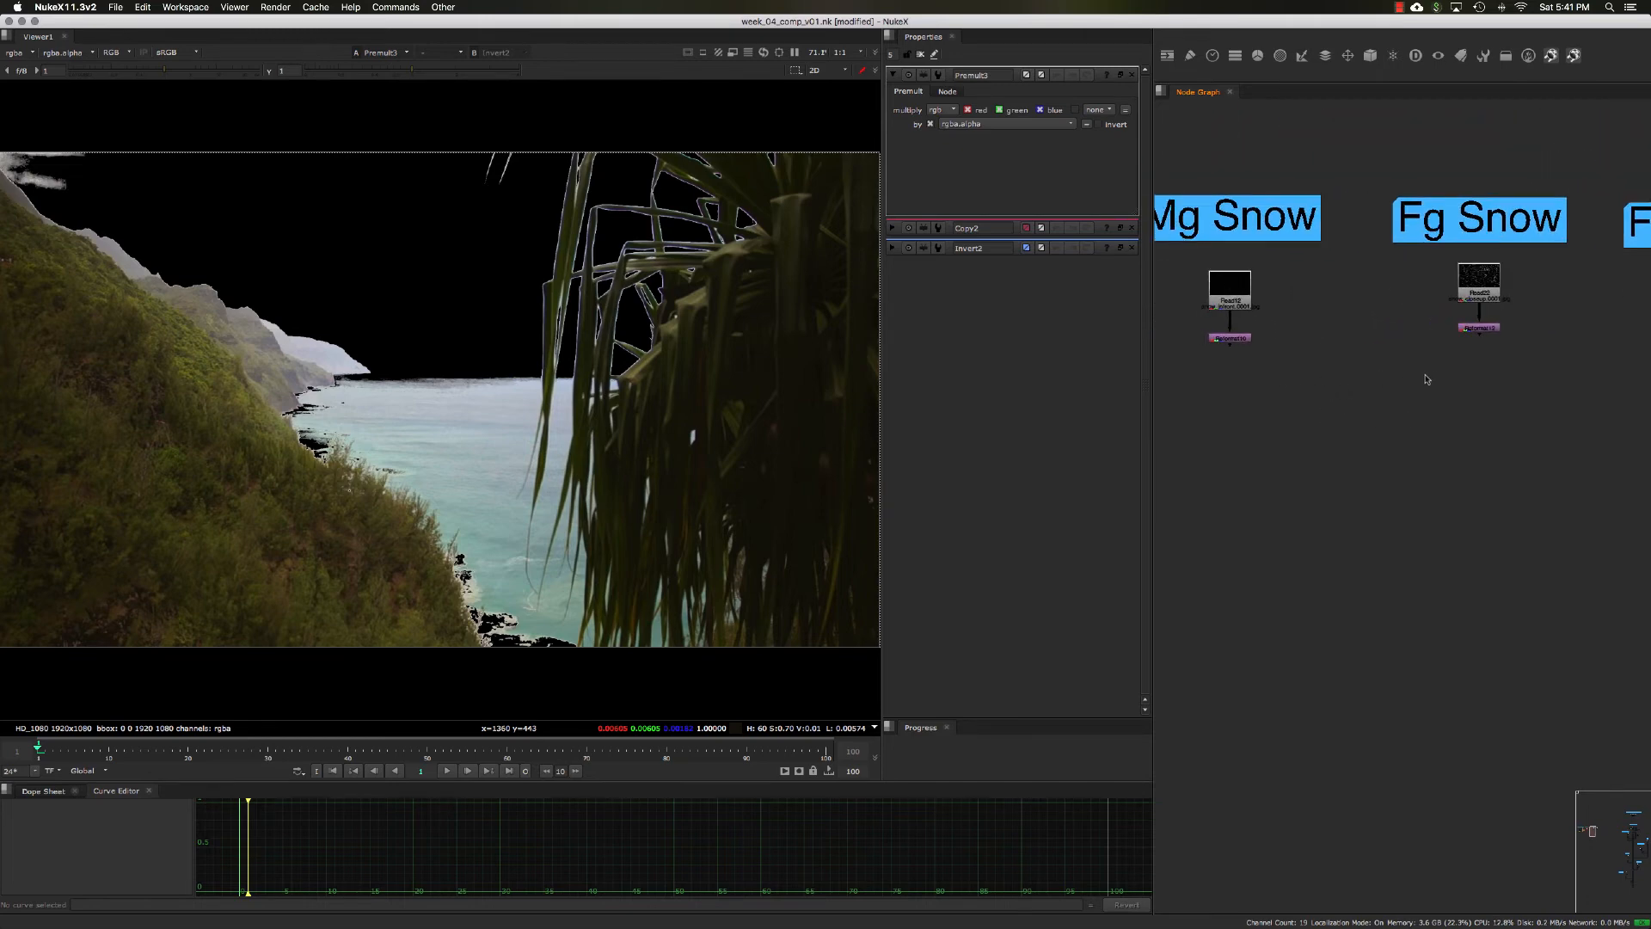
scroll(1393, 391, right, 3)
scroll(1406, 380, up, 3)
middle_drag(1404, 377, 1353, 418)
drag(1420, 398, 1275, 323)
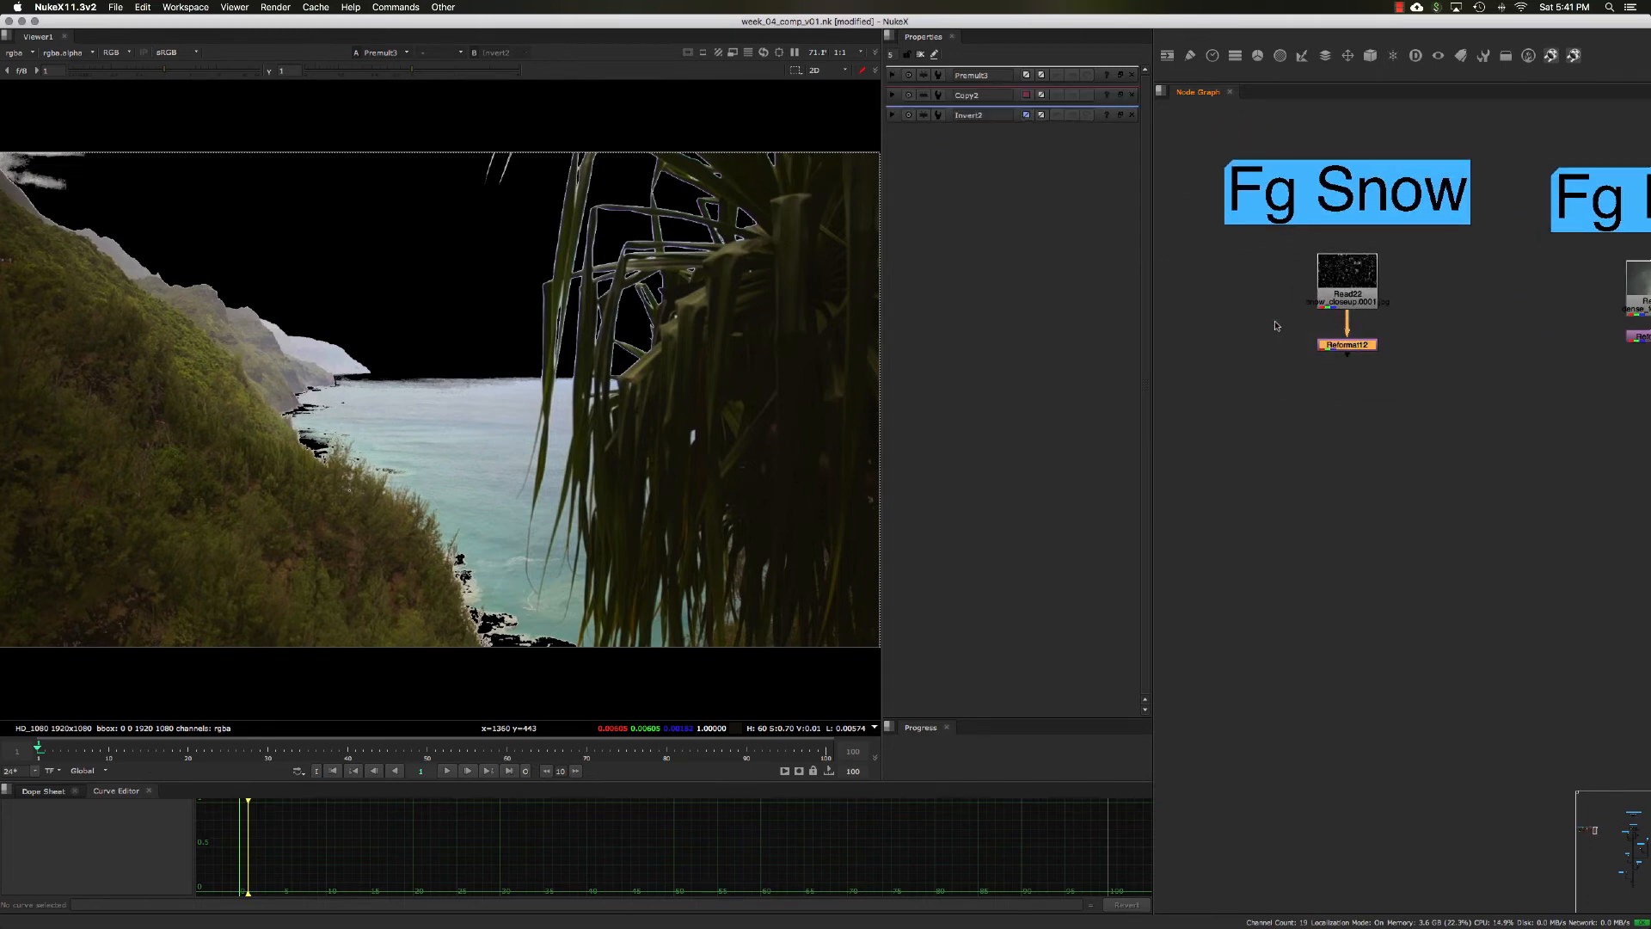
key(1)
scroll(759, 400, down, 3)
key(a)
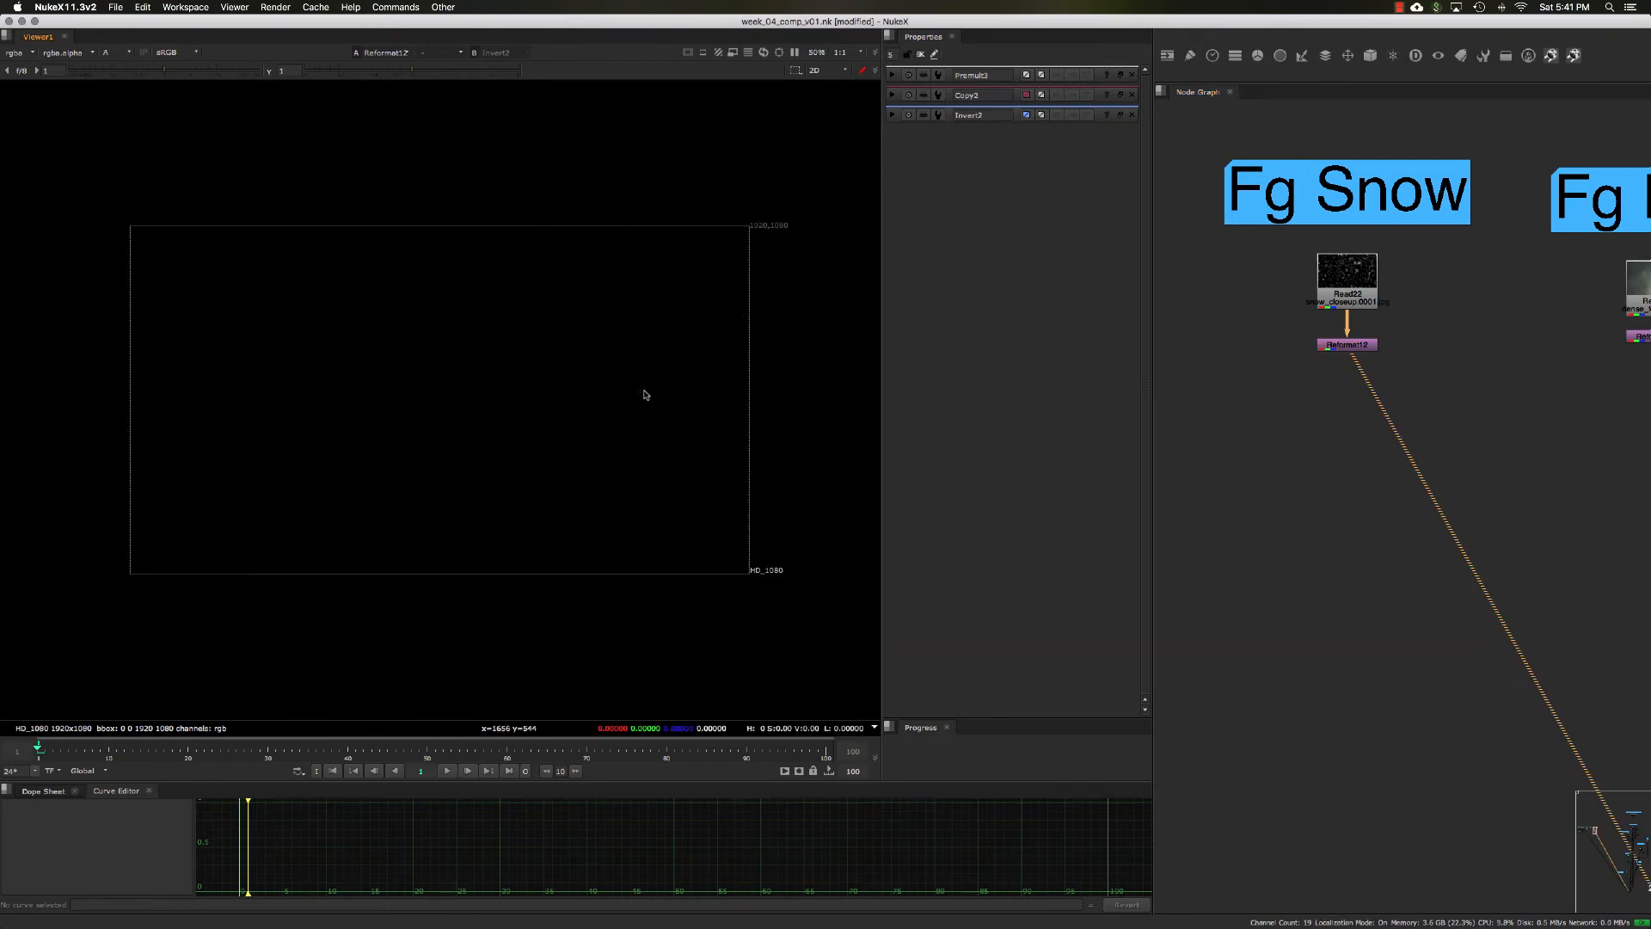
key(a)
scroll(557, 362, up, 3)
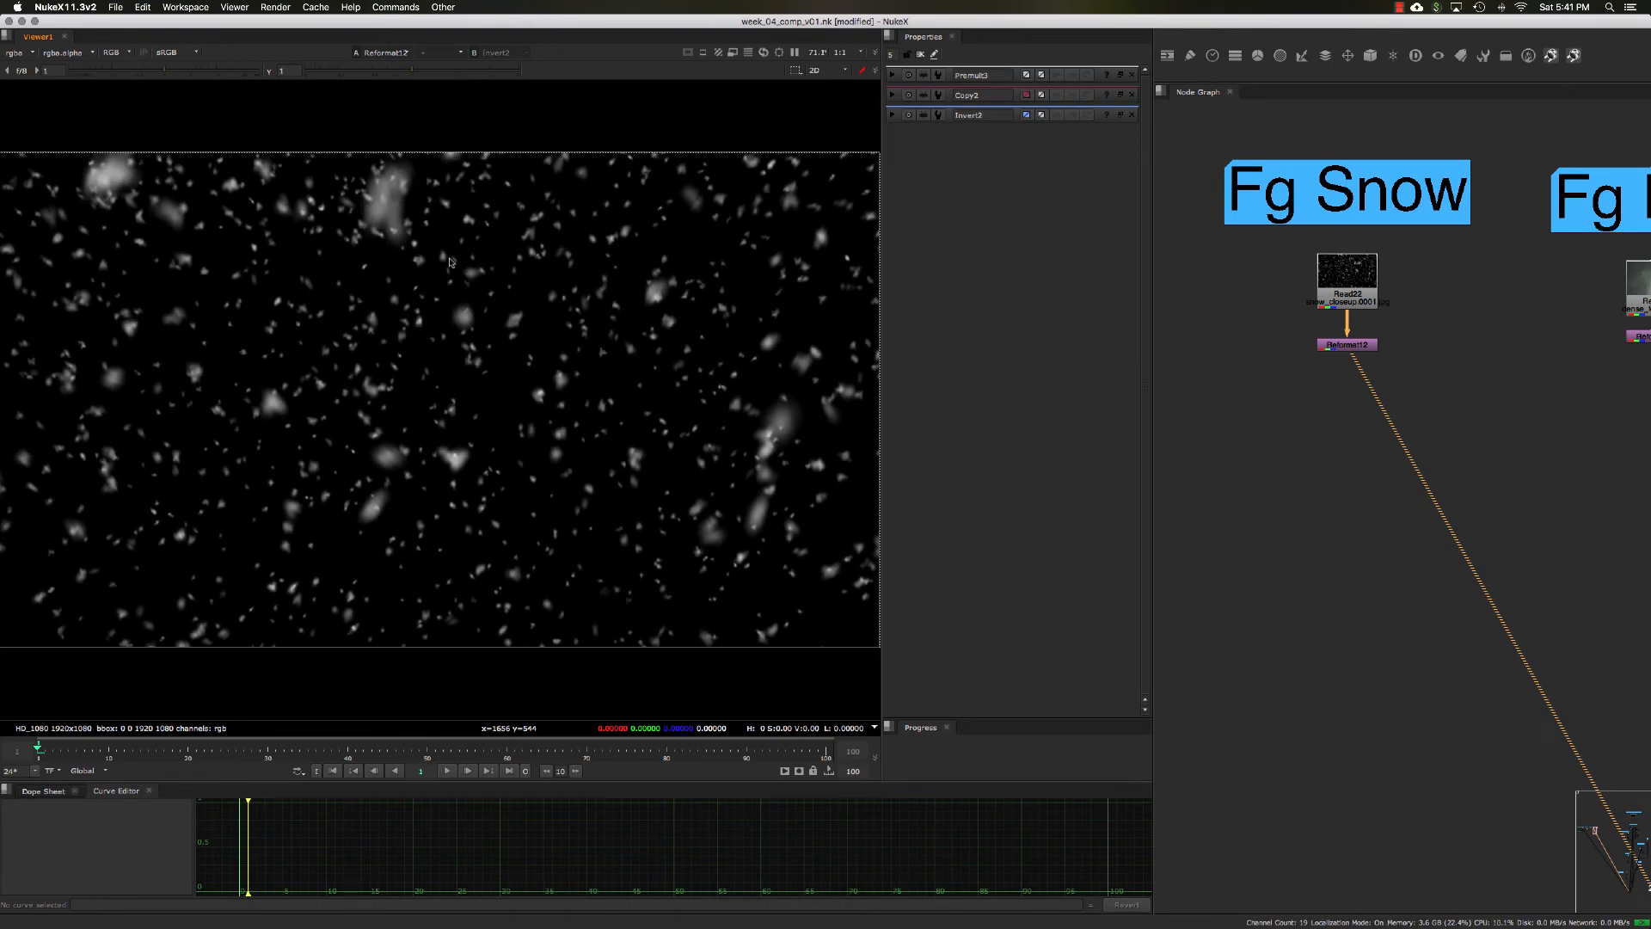
Step: Add a Keyer node directly below the Fg Snow element's Reformat node
click(1322, 350)
key(Tab)
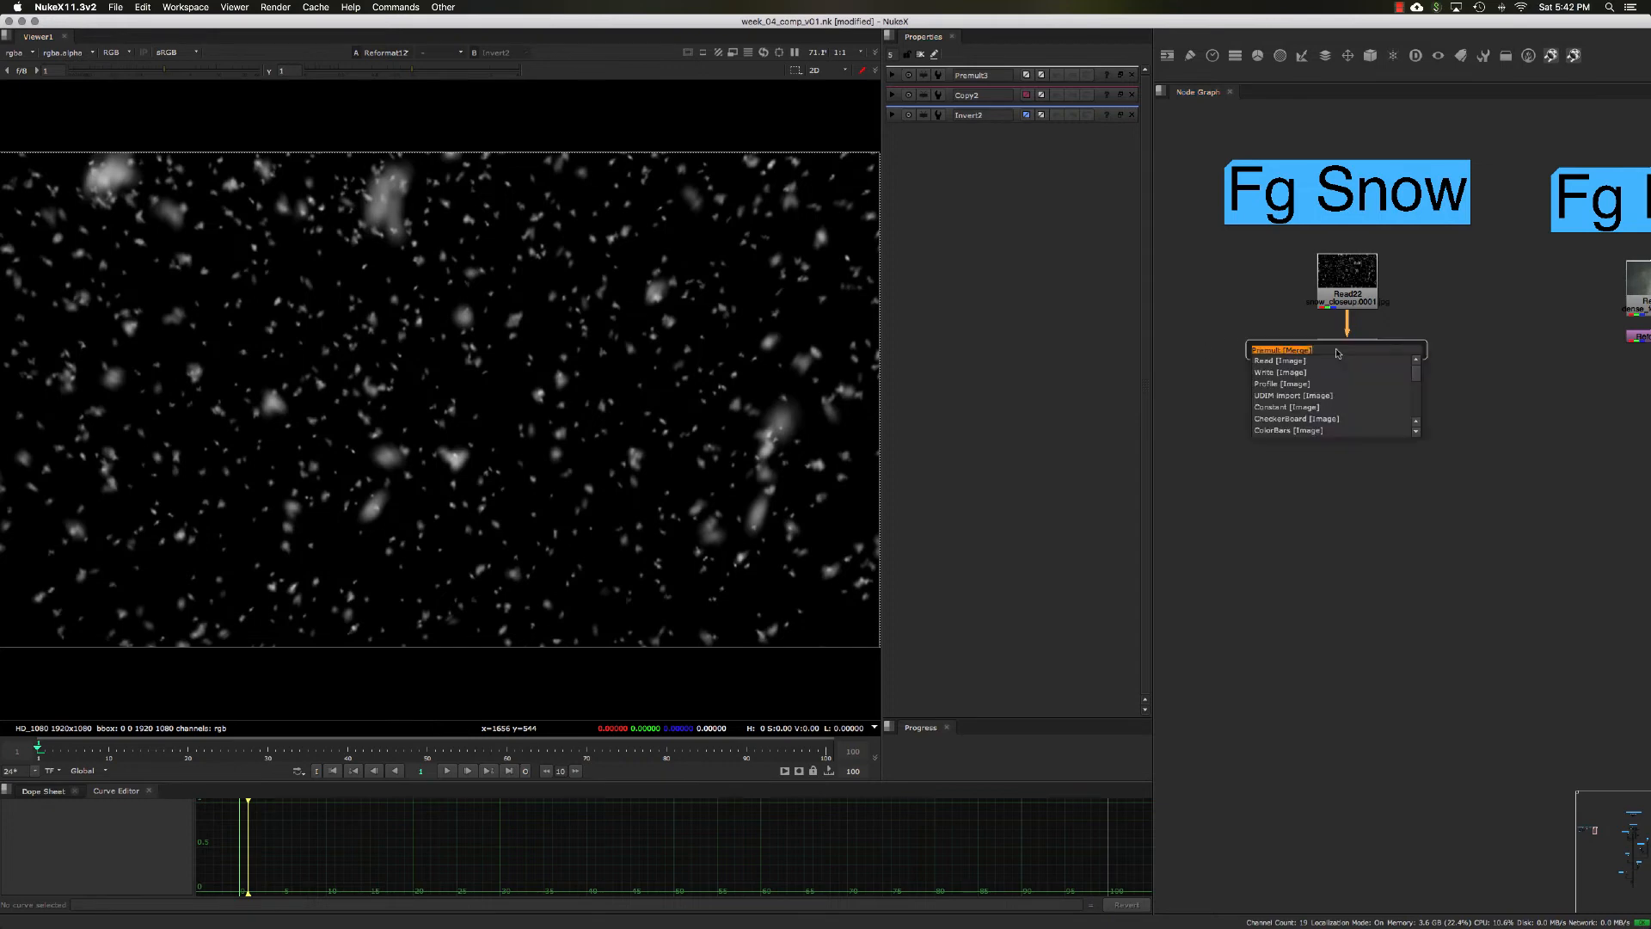
text(key)
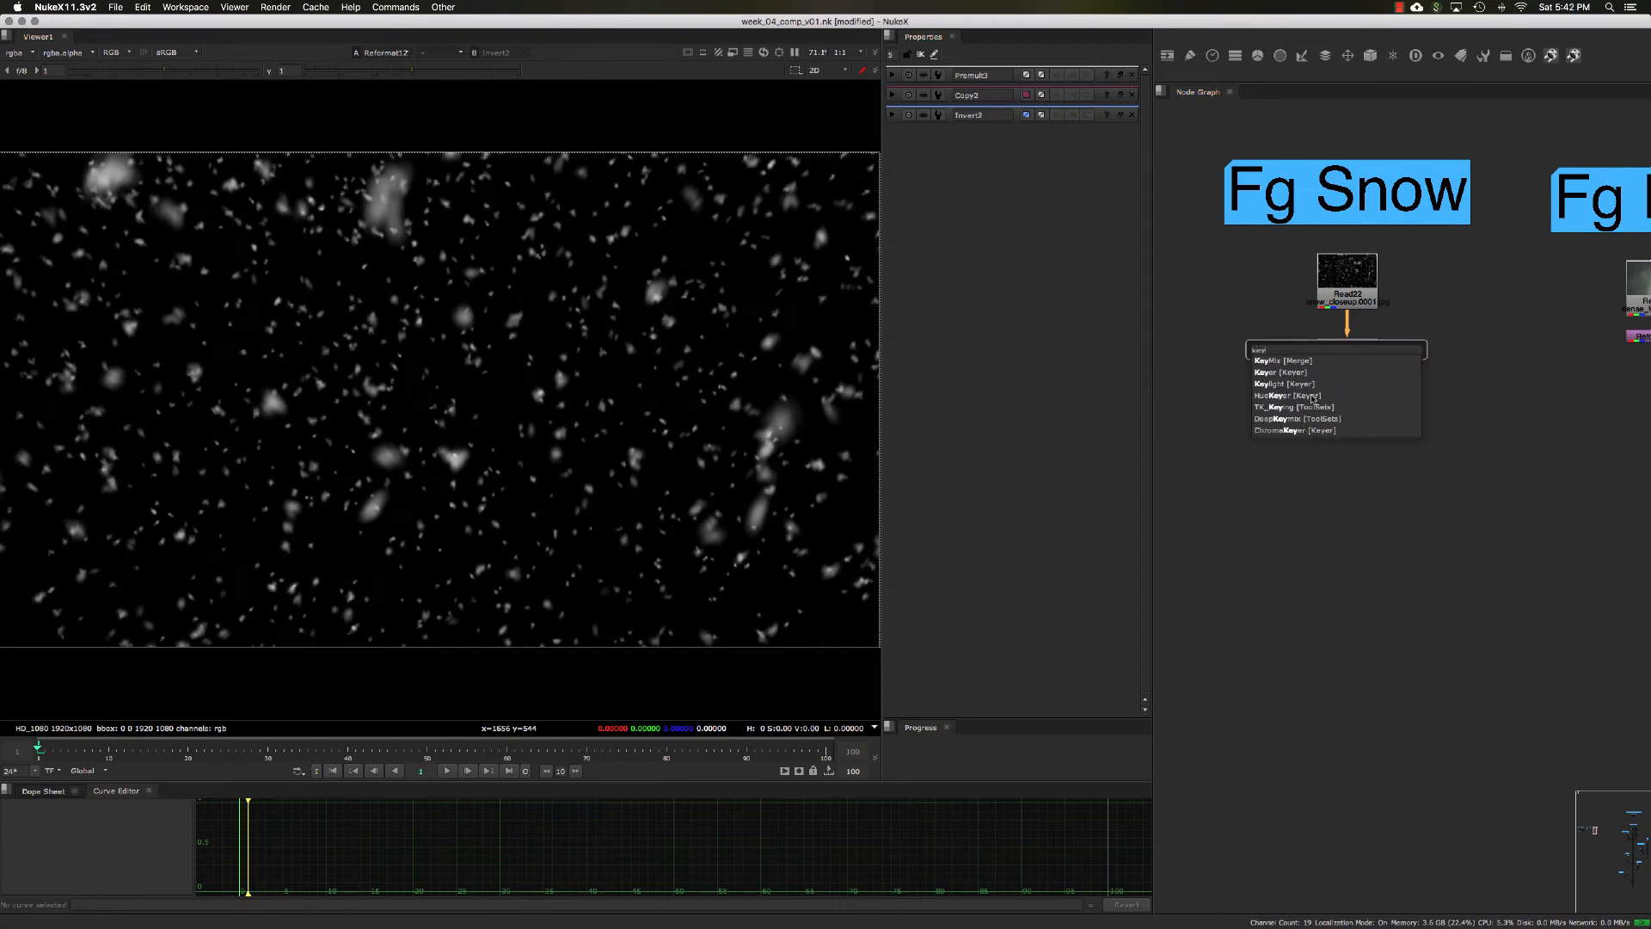
click(1309, 373)
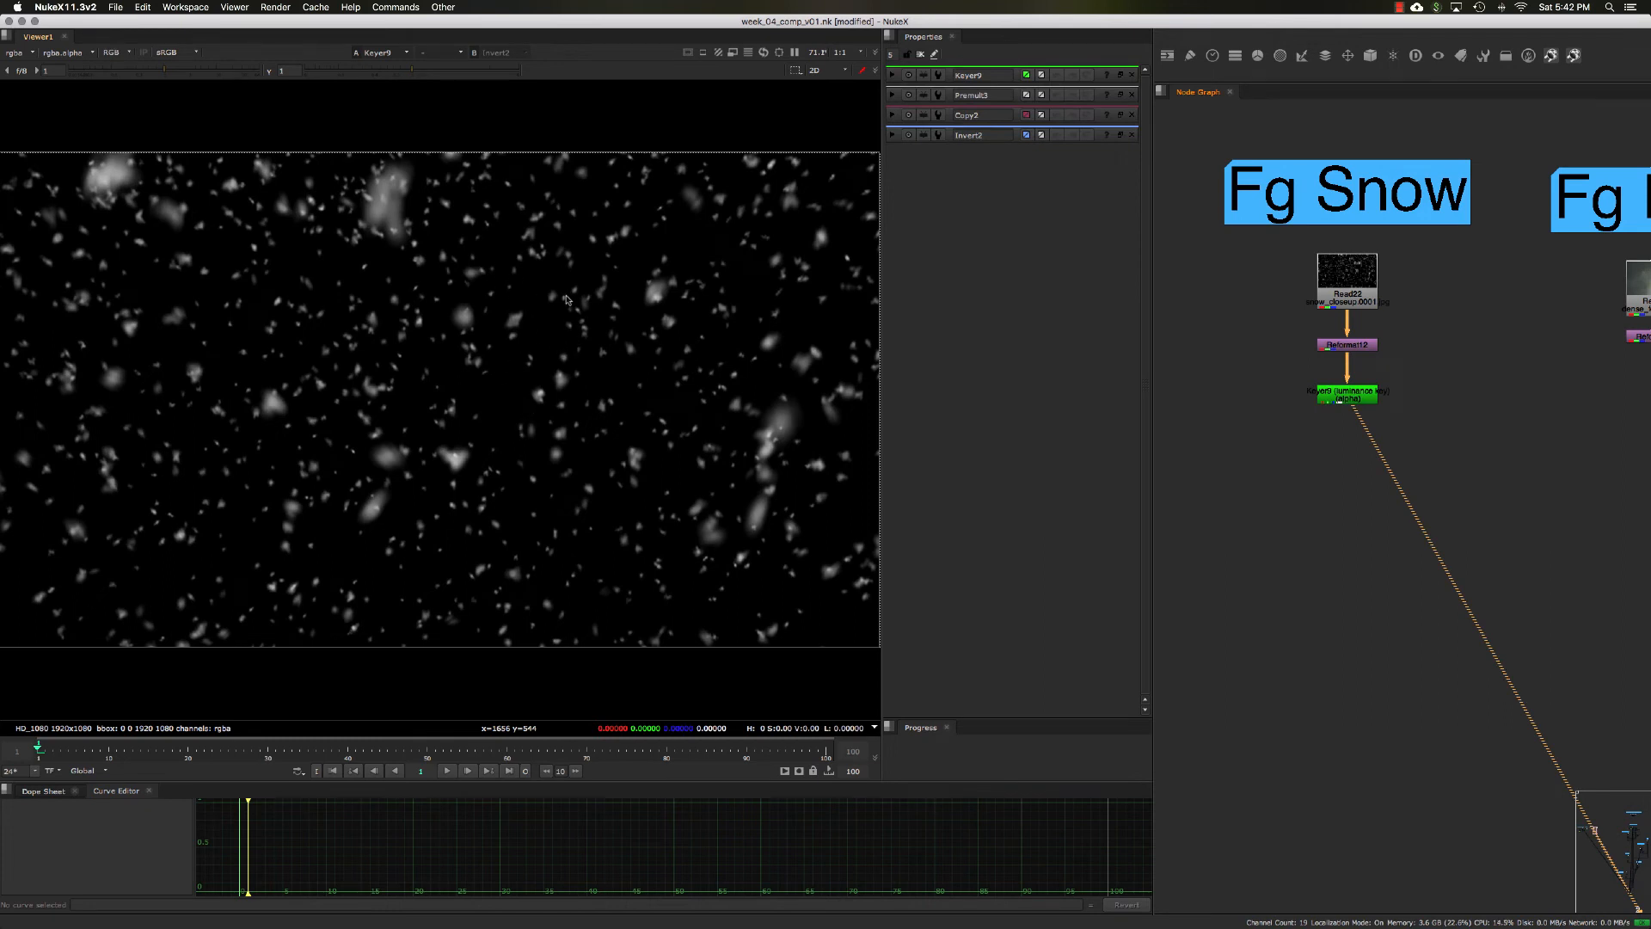
Step: Float the Fg Snow Keyer's properties, set its luminance key range handle B to about 0.53, and close them
double_click(1322, 389)
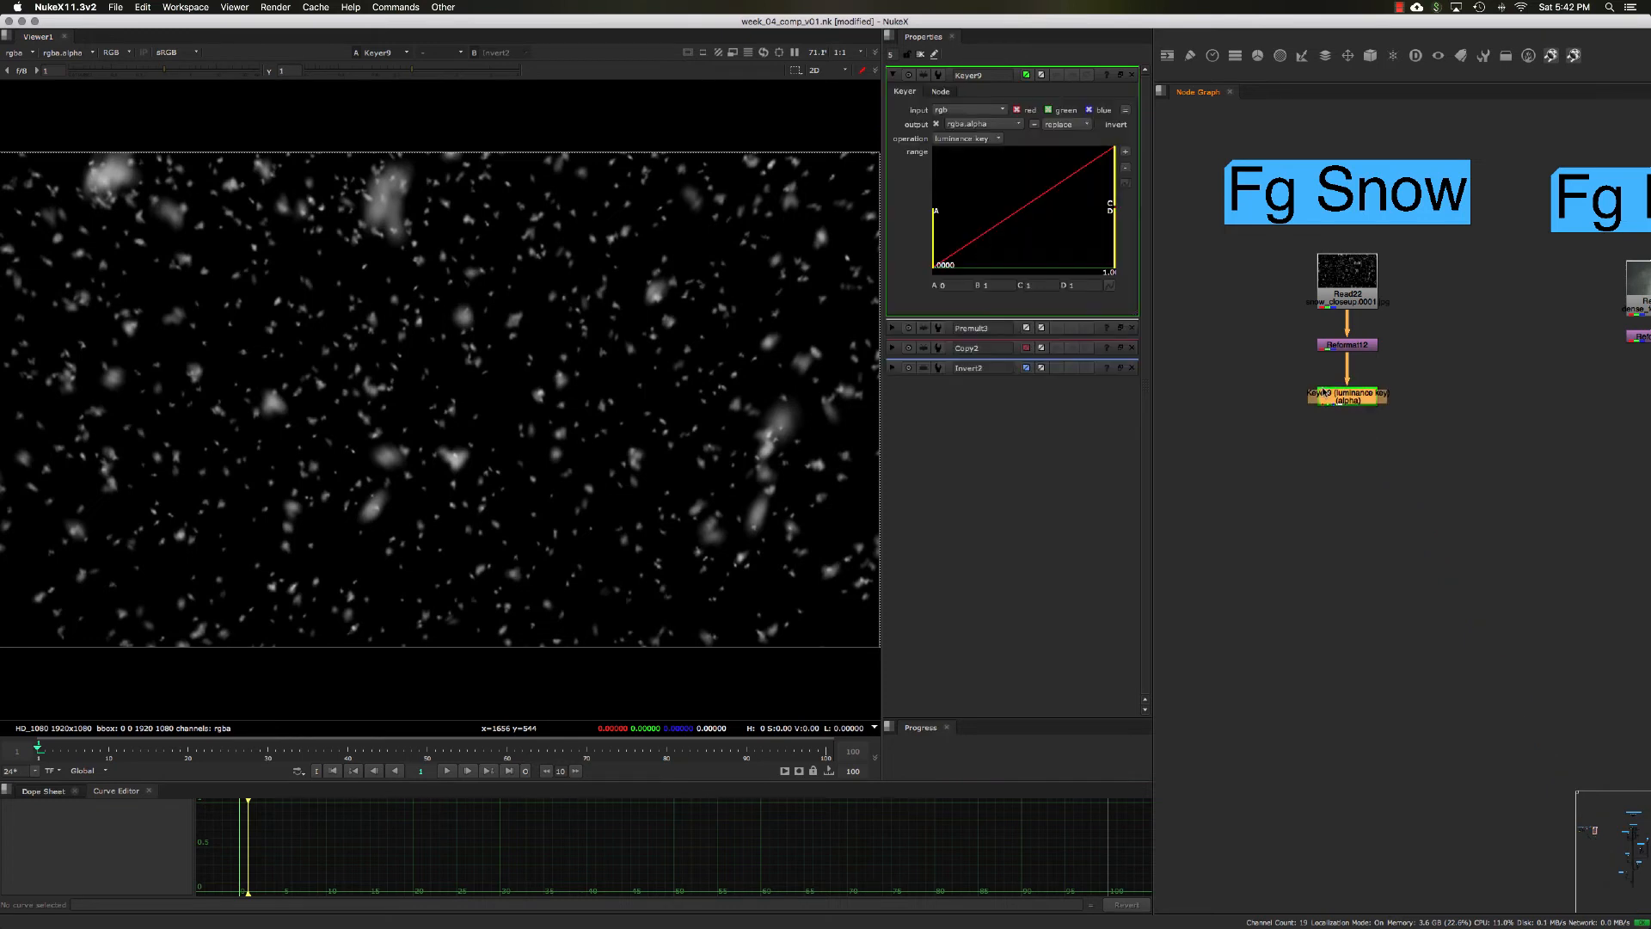
click(1121, 75)
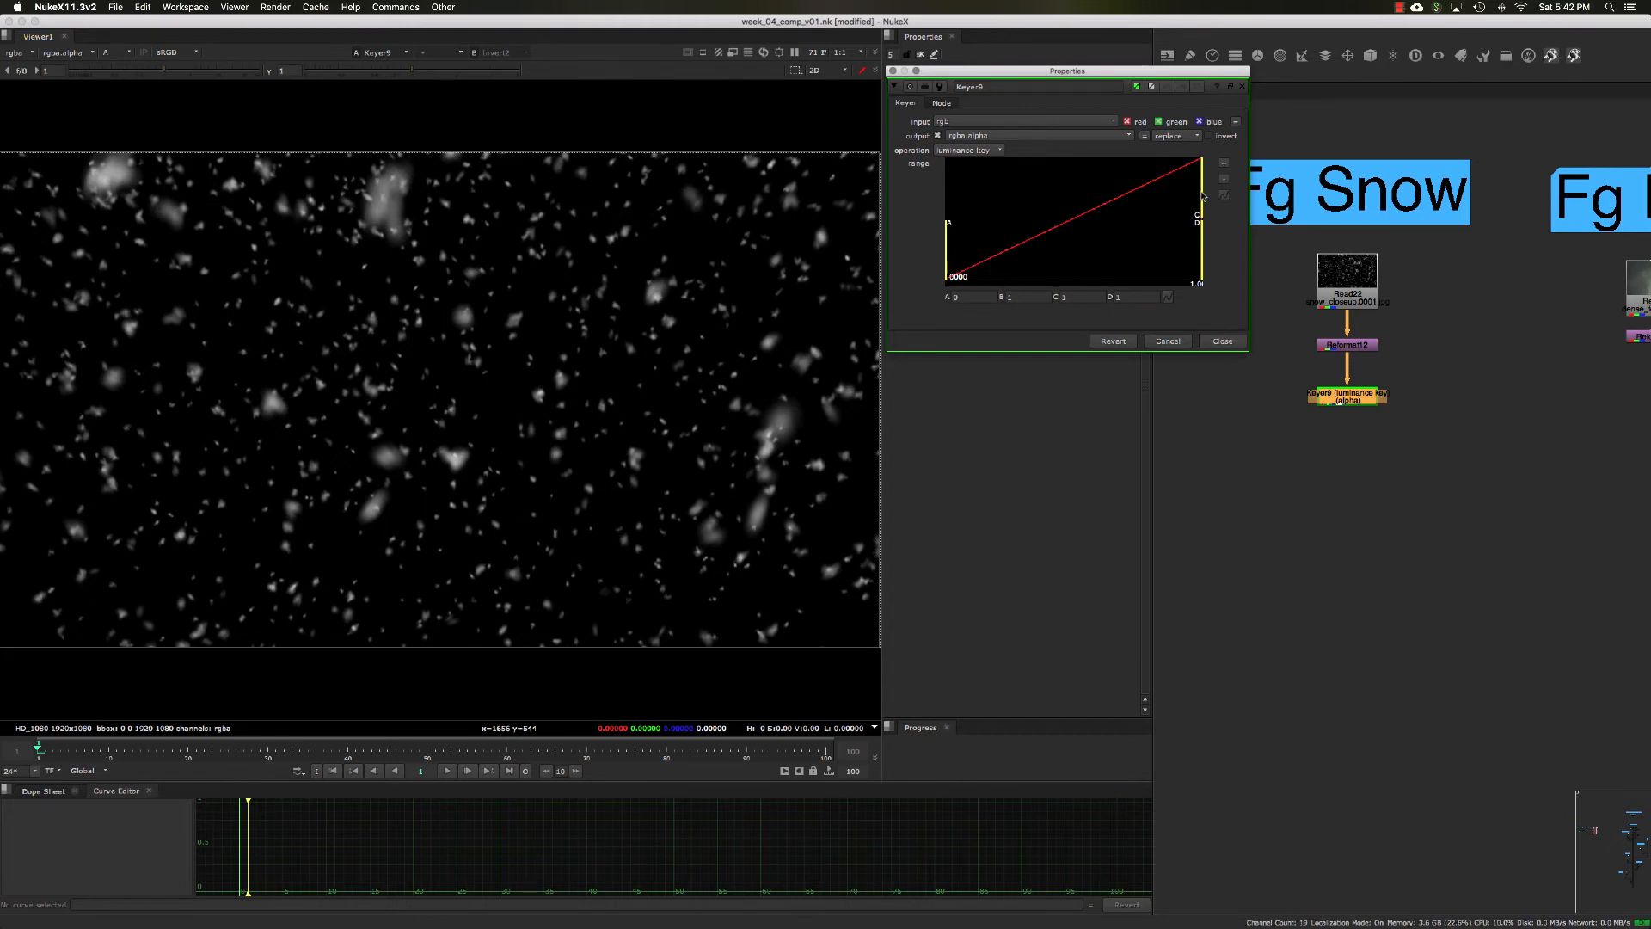
drag(1202, 196, 1103, 217)
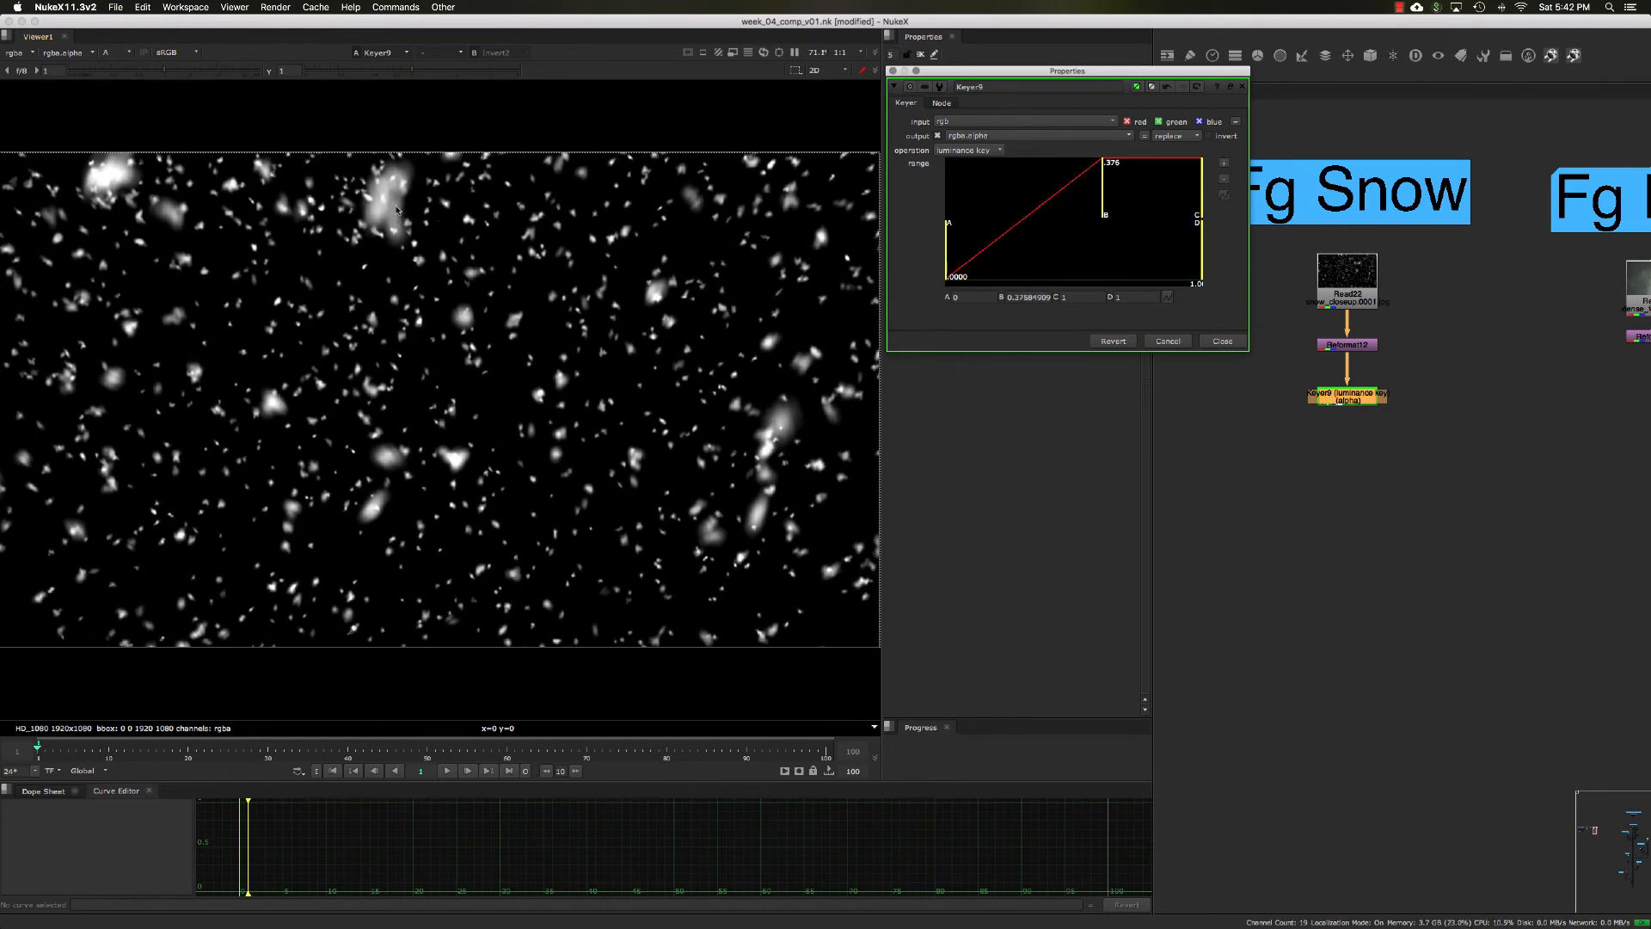
drag(1102, 196, 972, 216)
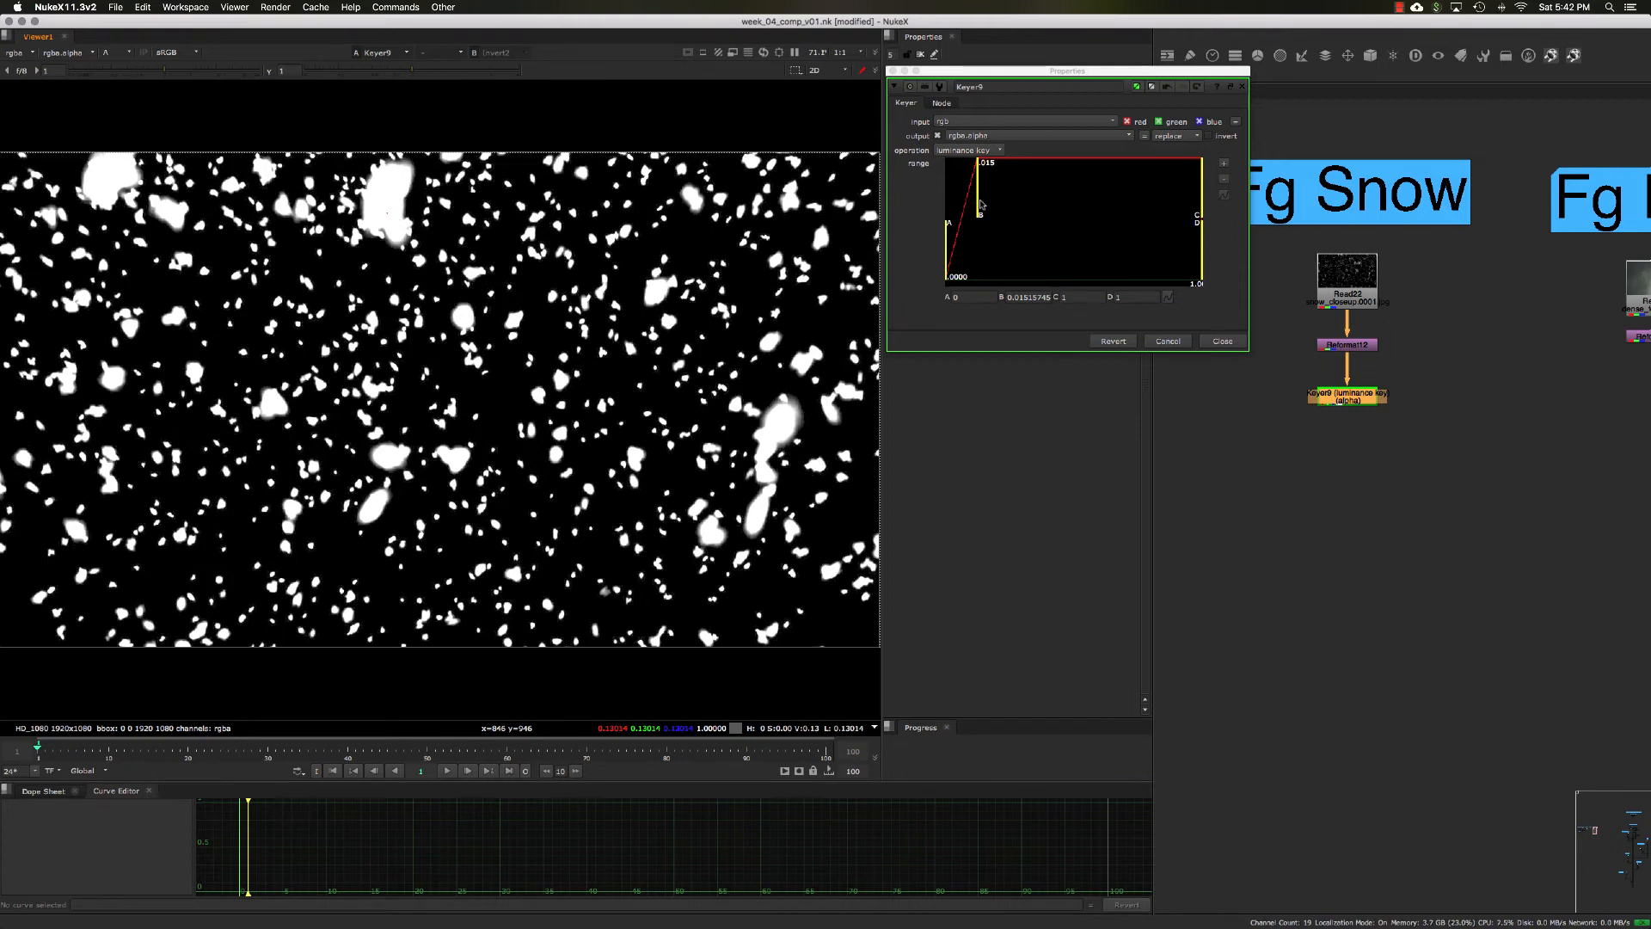
drag(979, 212, 1133, 211)
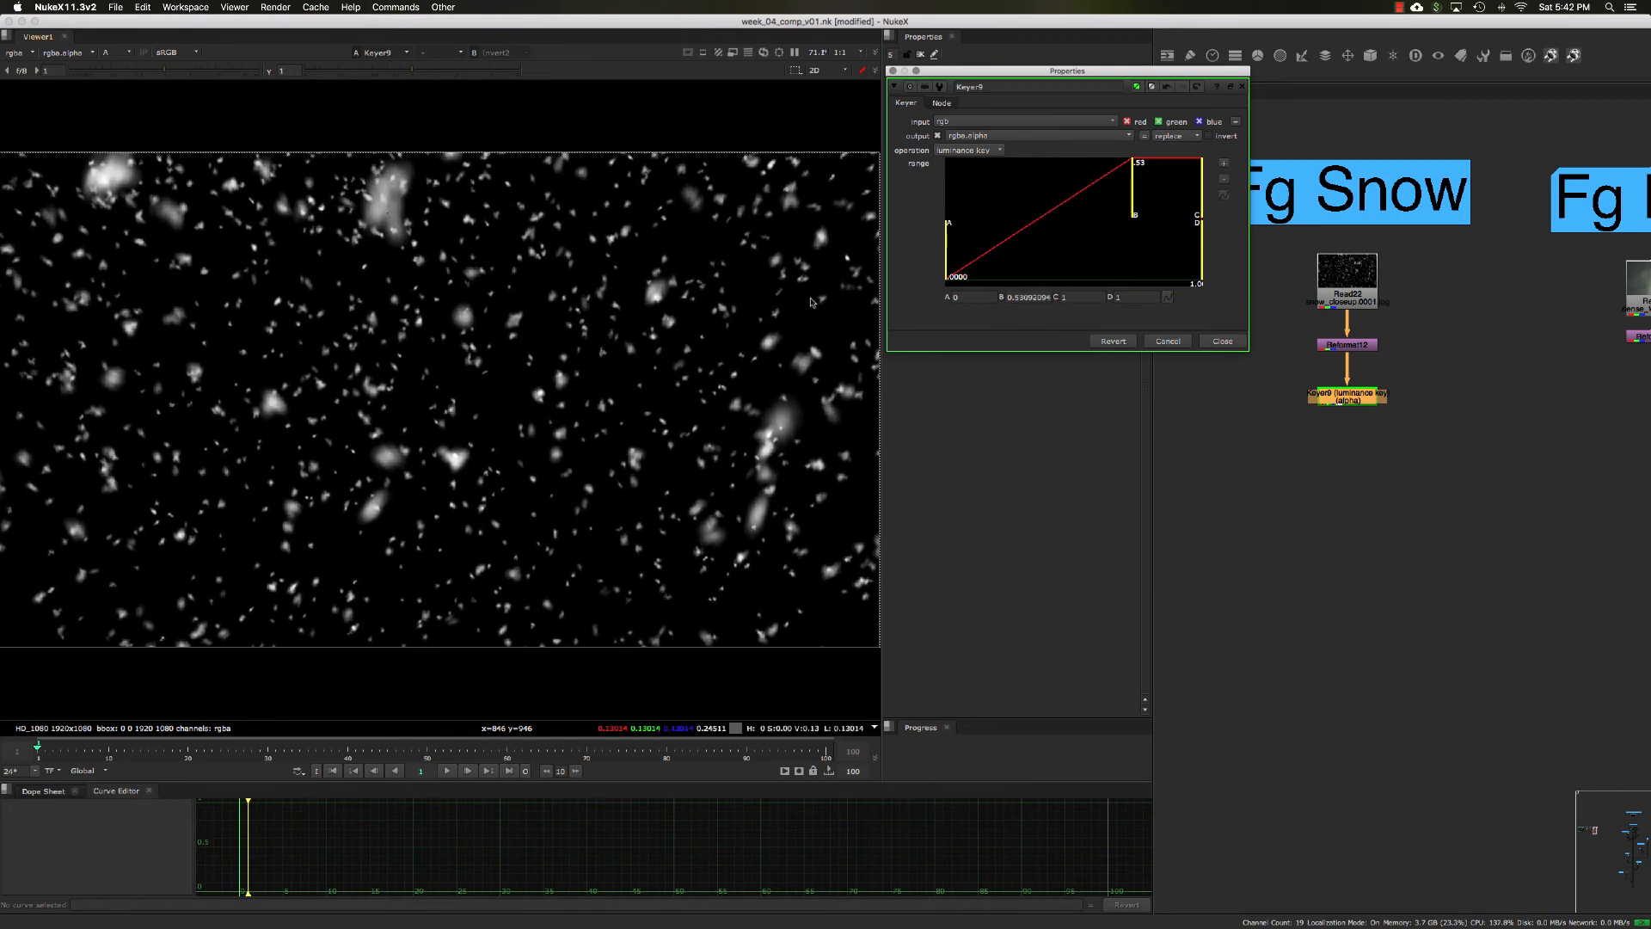
ctrl+click(744, 284)
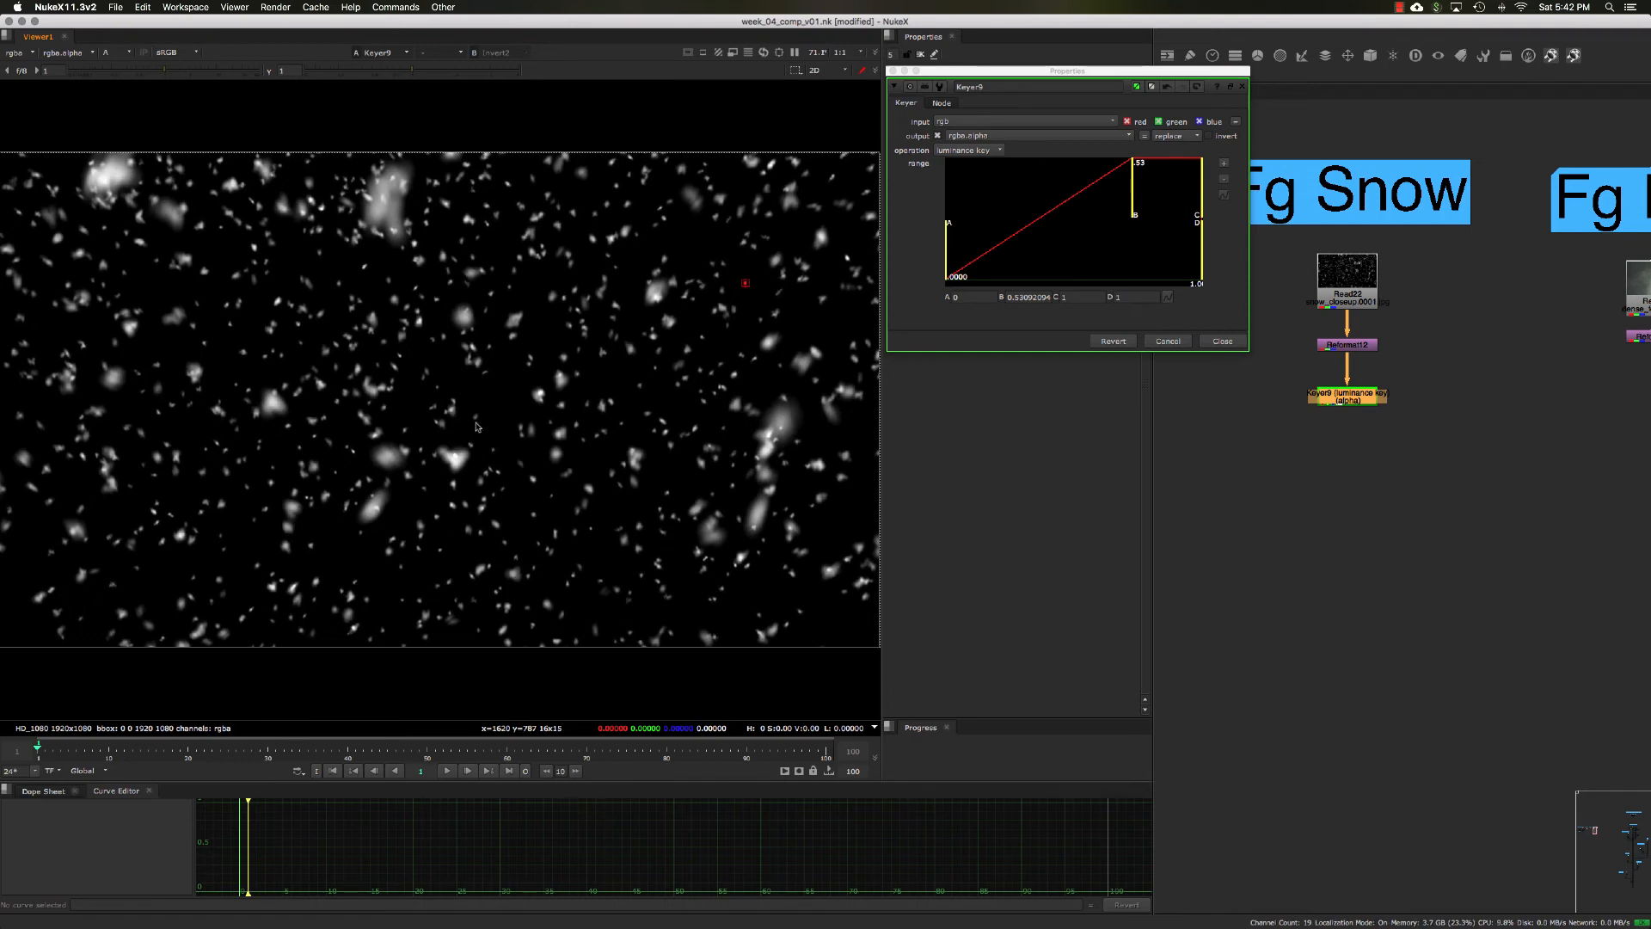
click(1223, 342)
Step: View the Mg Snow element through its Reformat node
click(1356, 461)
click(1347, 398)
middle_drag(1237, 423, 1386, 424)
scroll(1325, 429, down, 1)
click(1215, 380)
key(1)
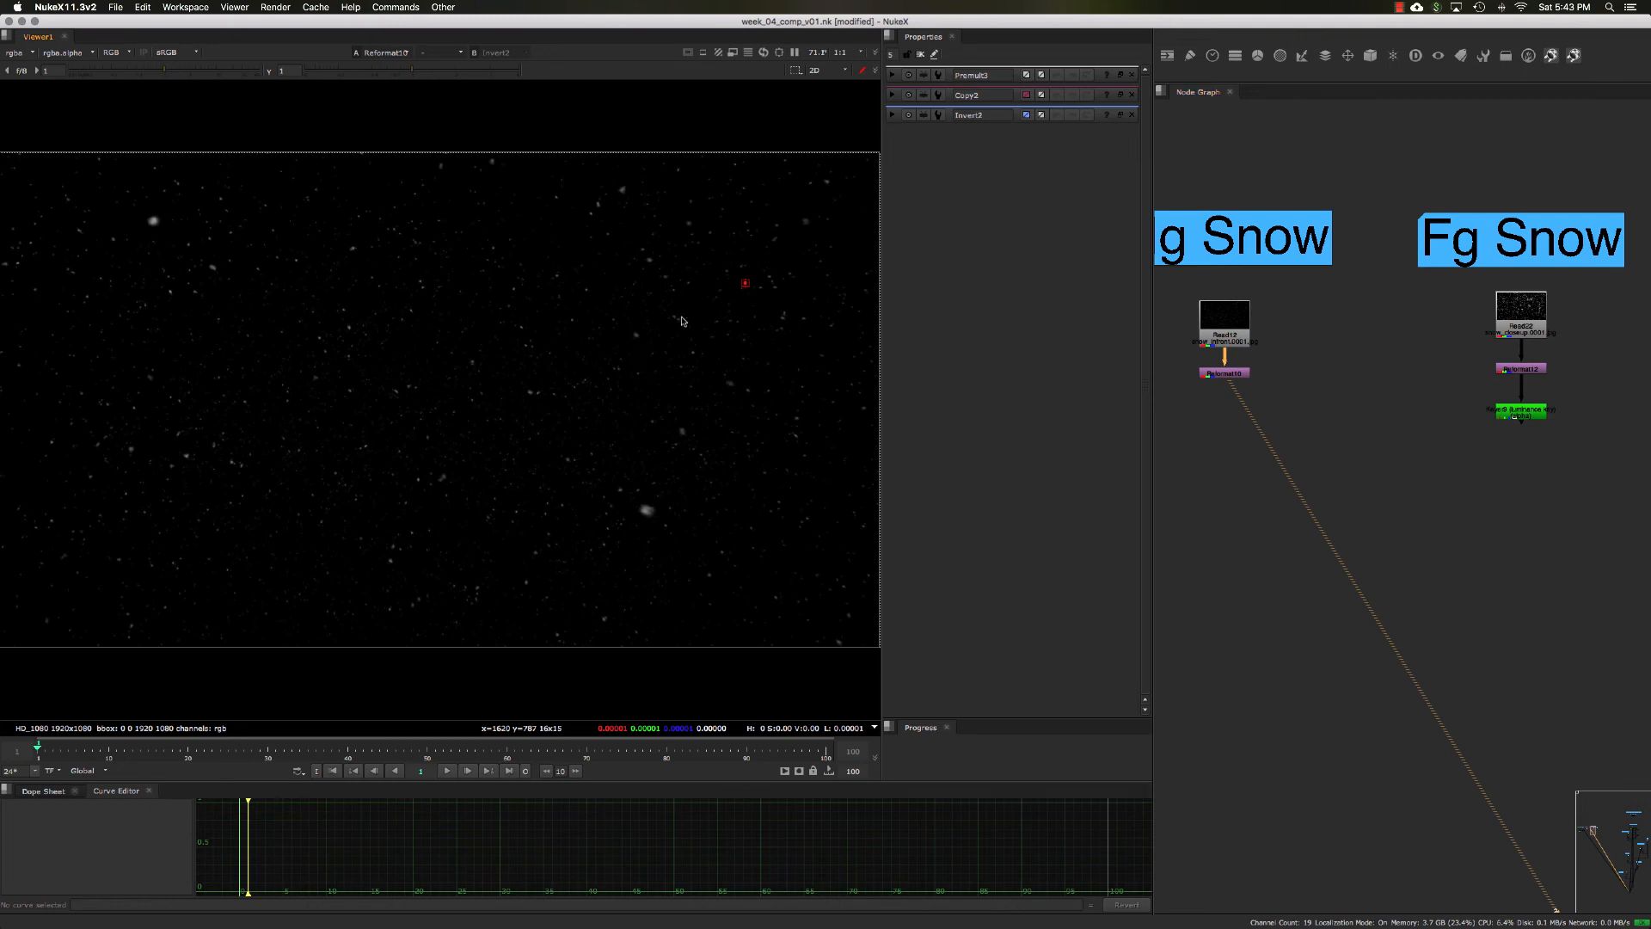
Step: Add a Keyer node below the Mg Snow Reformat and view the Keyer's alpha channel
click(1236, 373)
key(Tab)
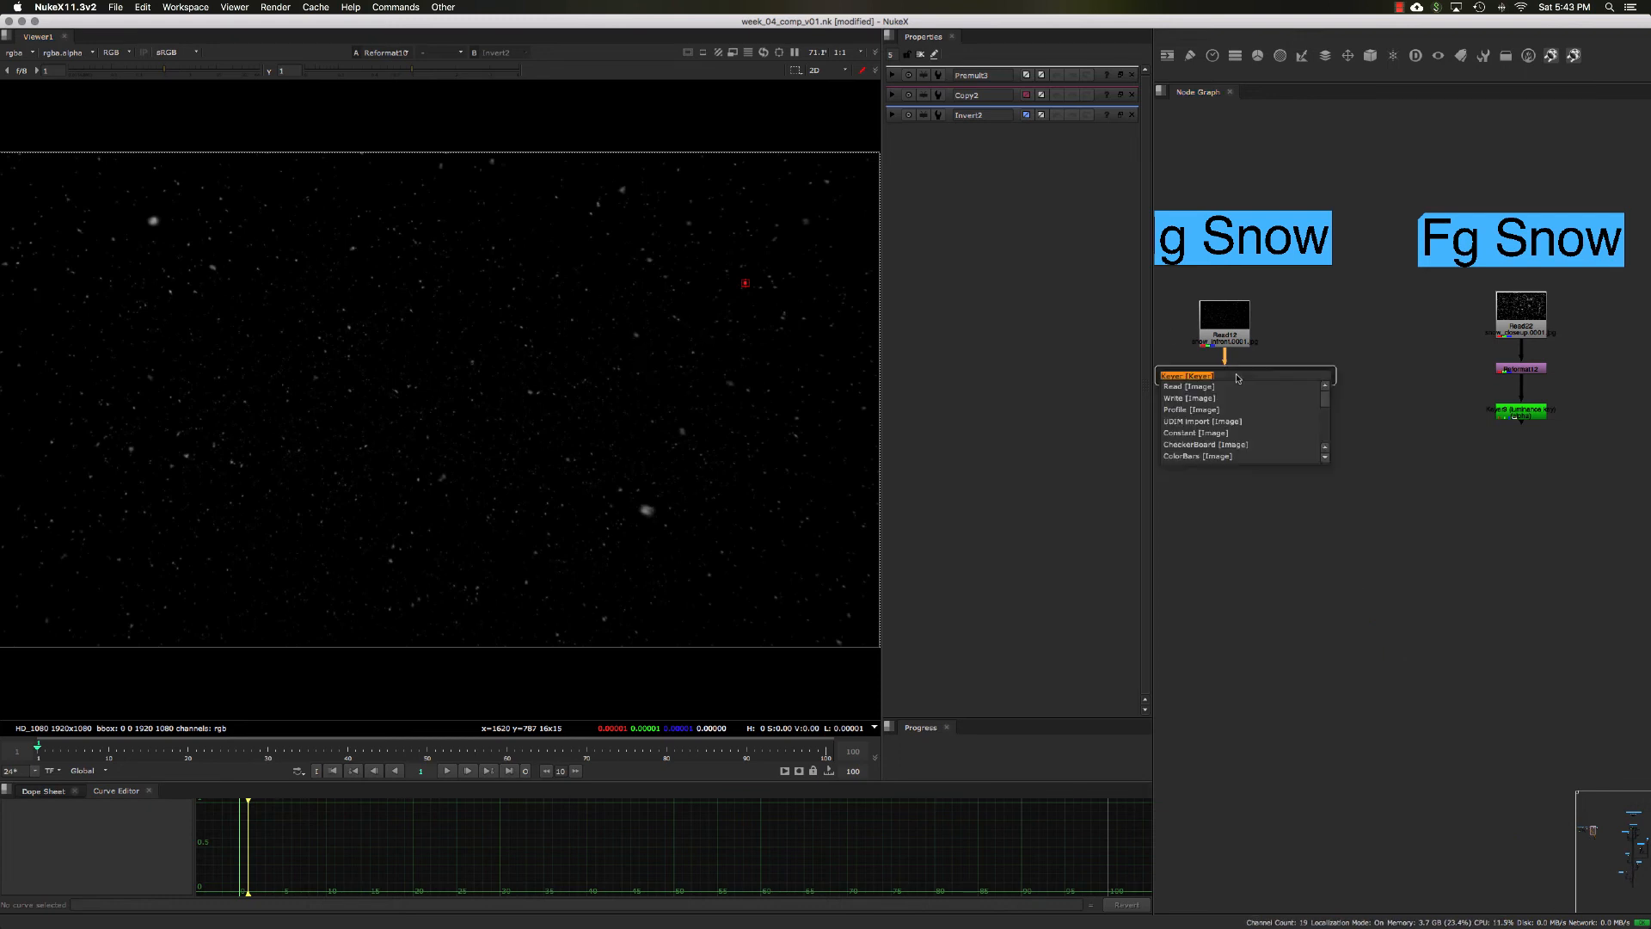
key(Return)
drag(1229, 391, 1229, 408)
key(1)
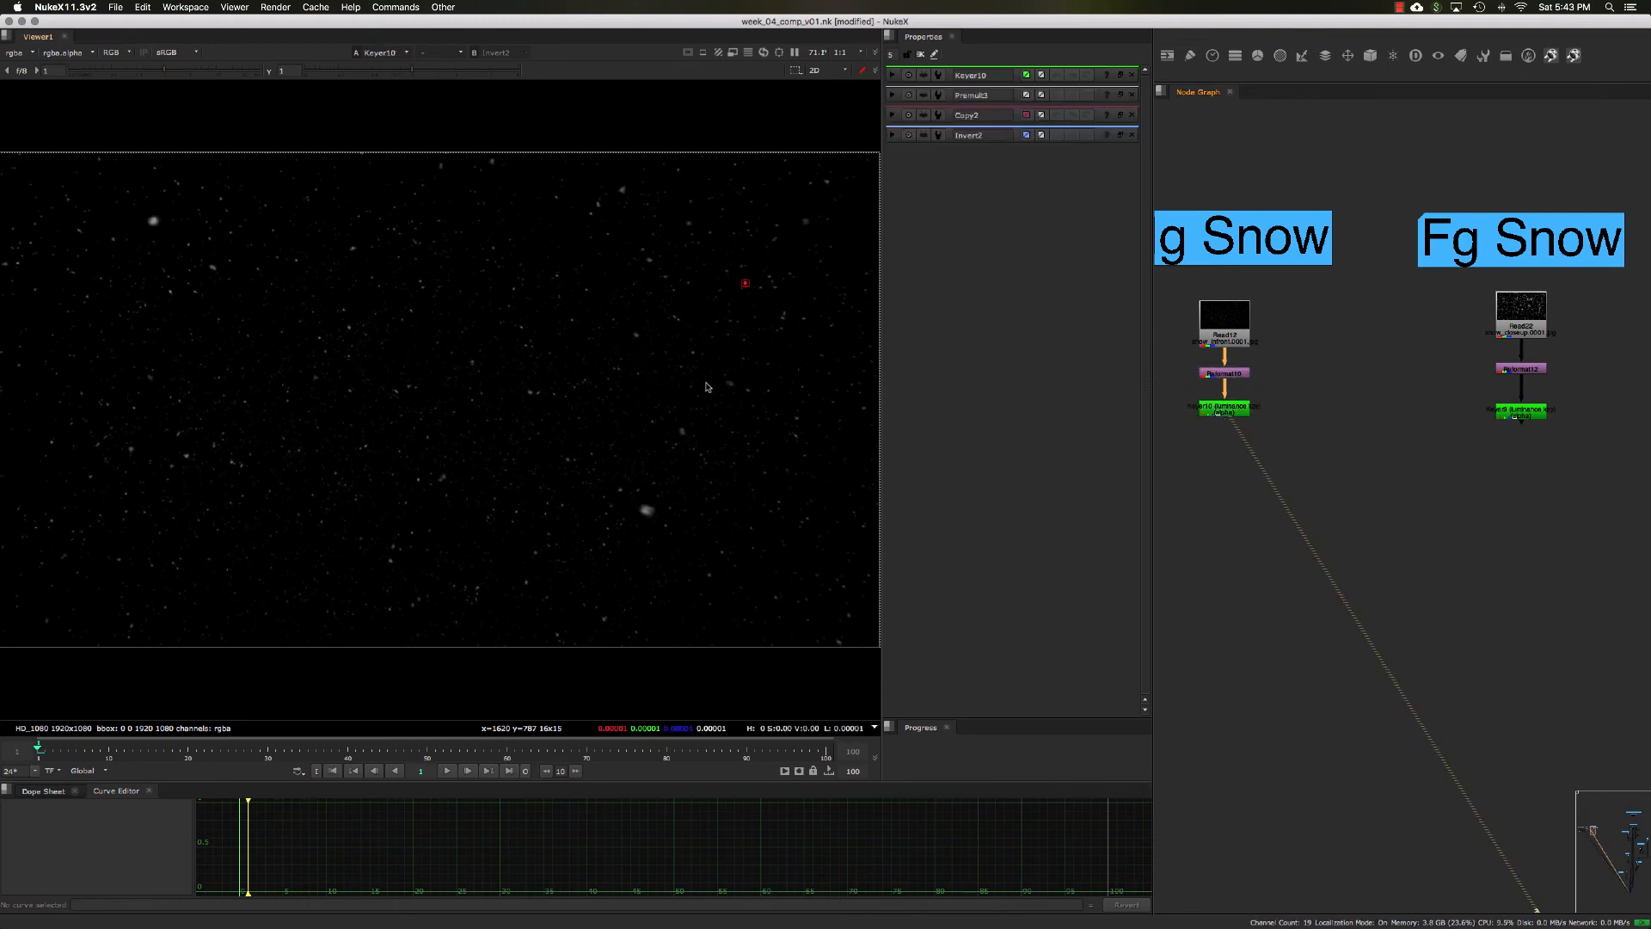
key(a)
Step: Set the Mg Snow Keyer's luminance range to about 0.0003 for A and 0.43 for B, and close its floating properties
double_click(1235, 413)
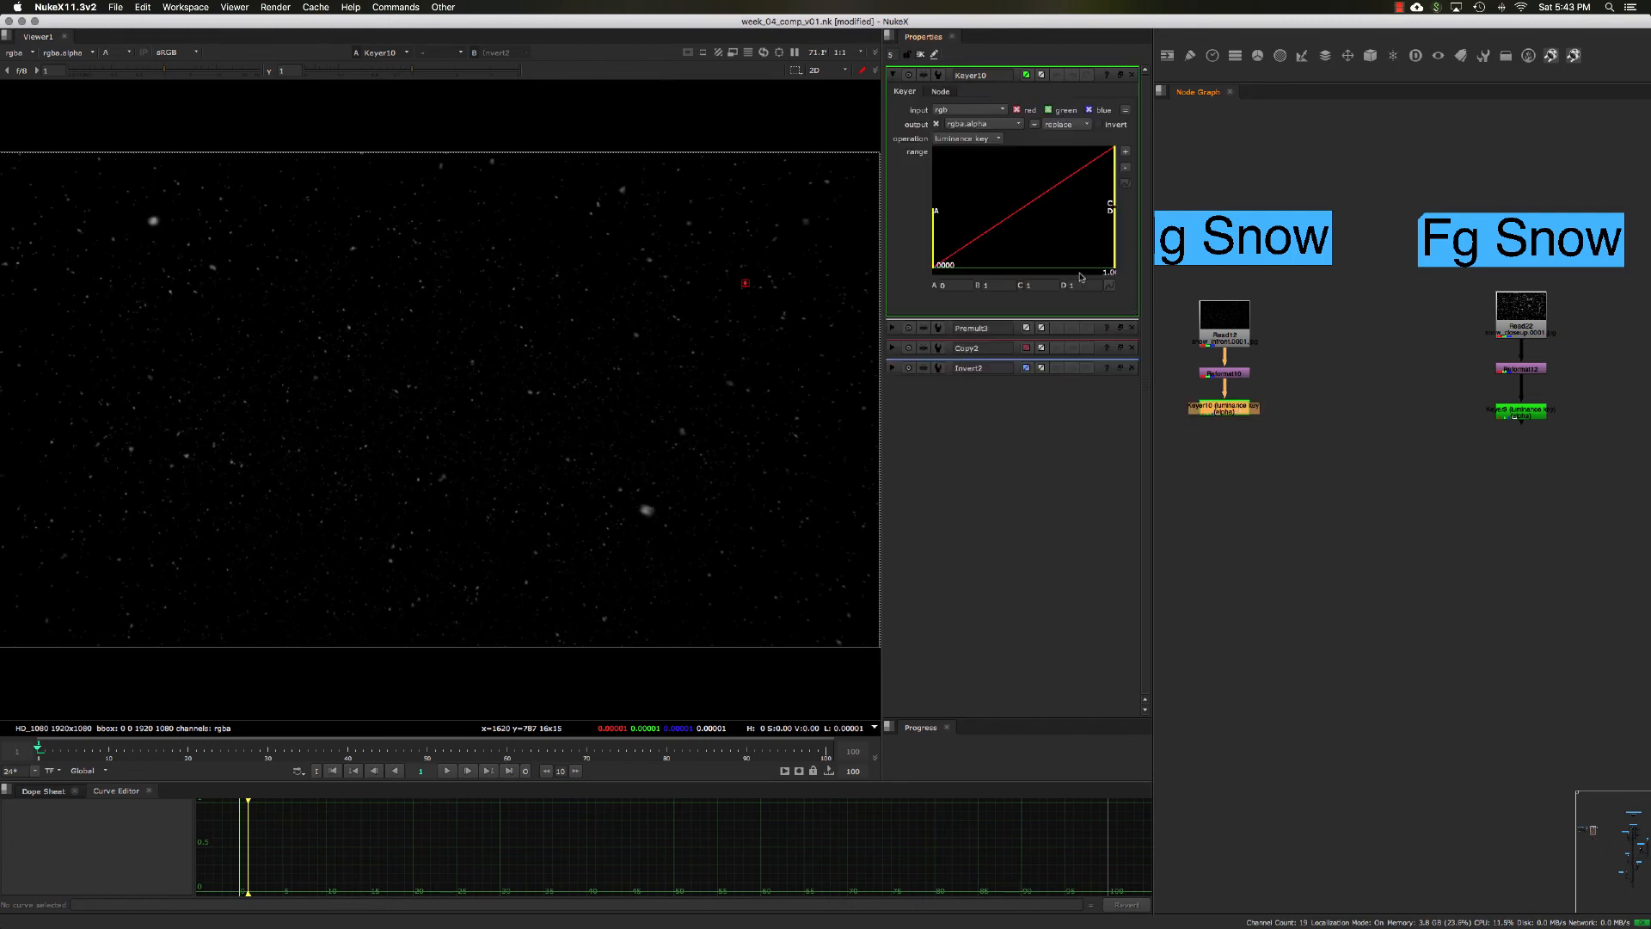
click(1120, 75)
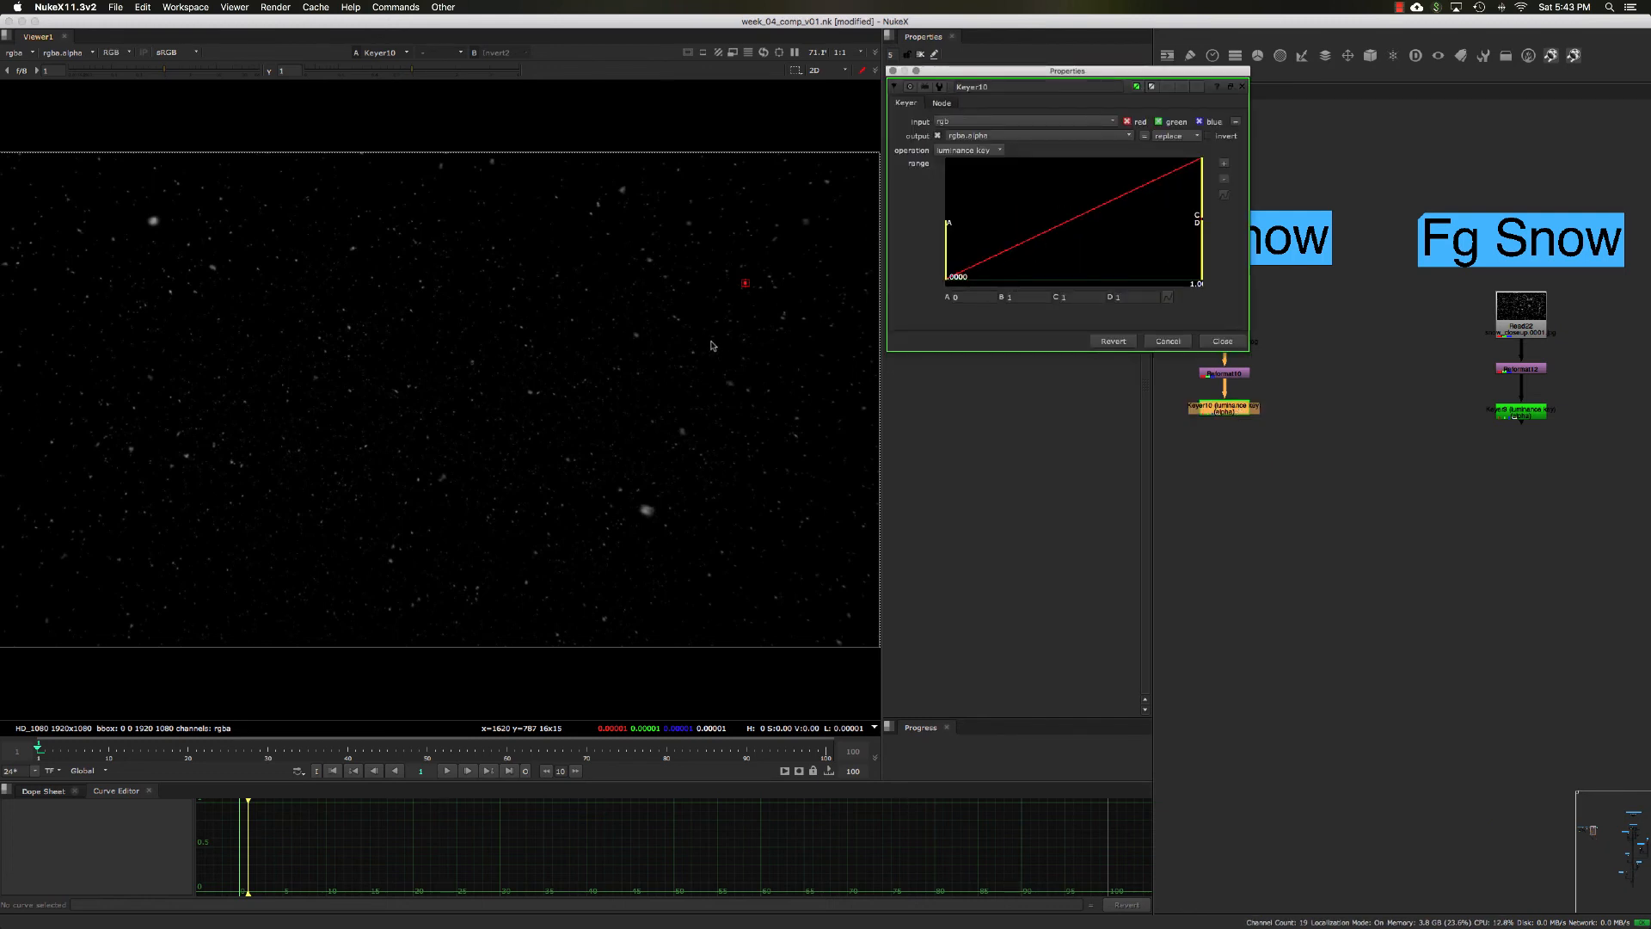
key(a)
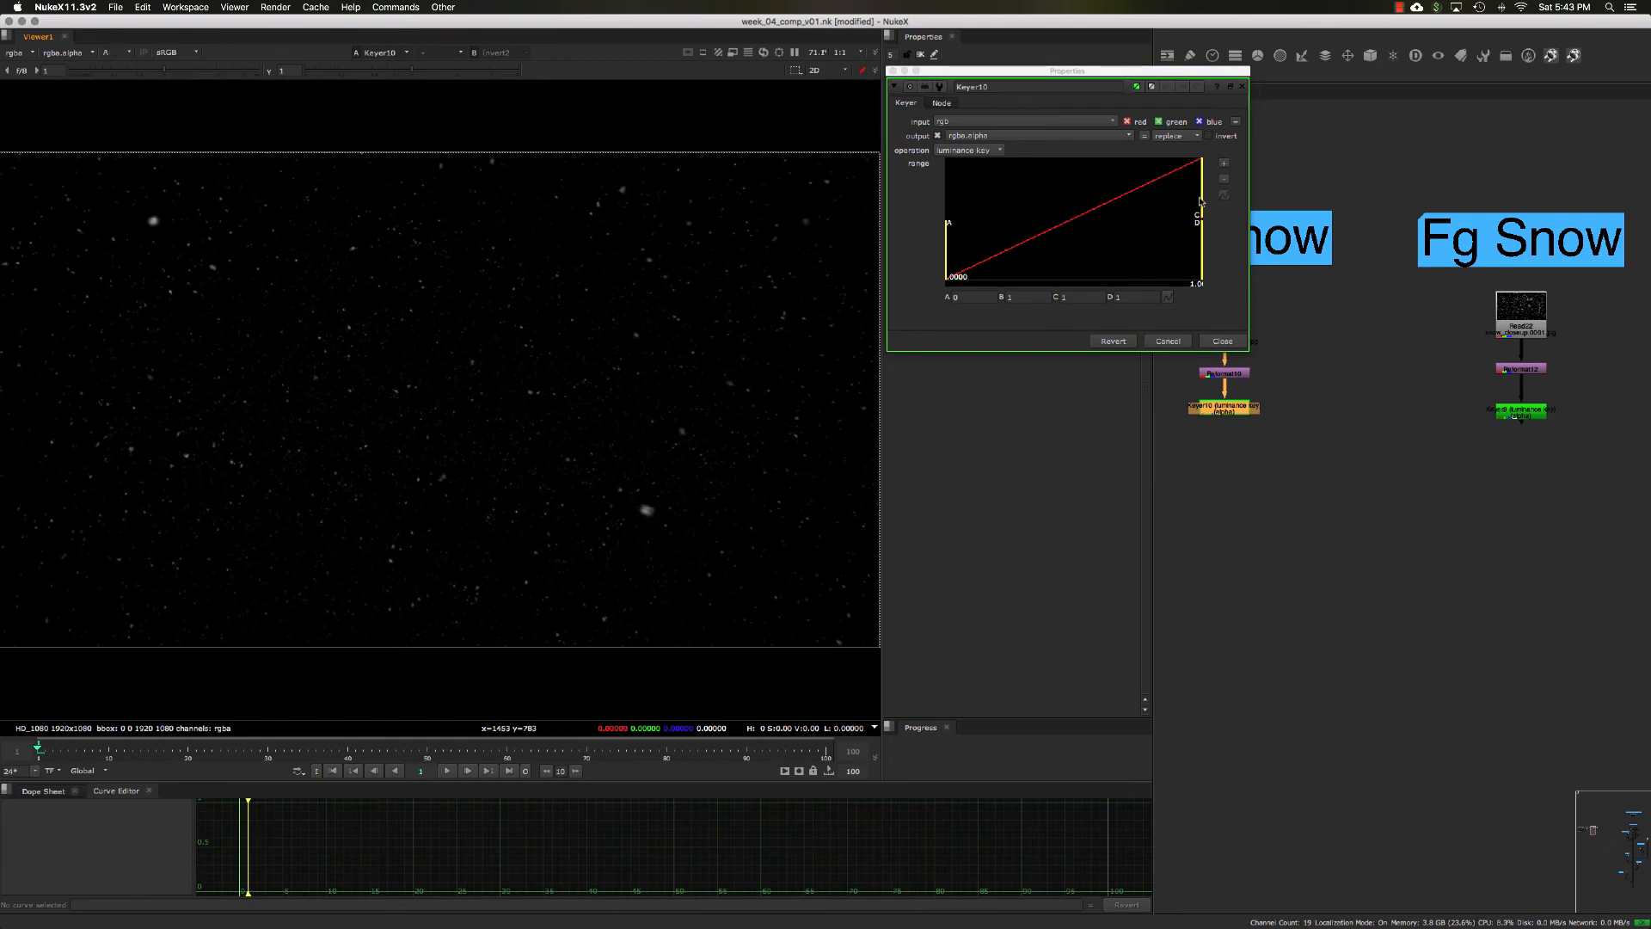
drag(1202, 200, 1116, 215)
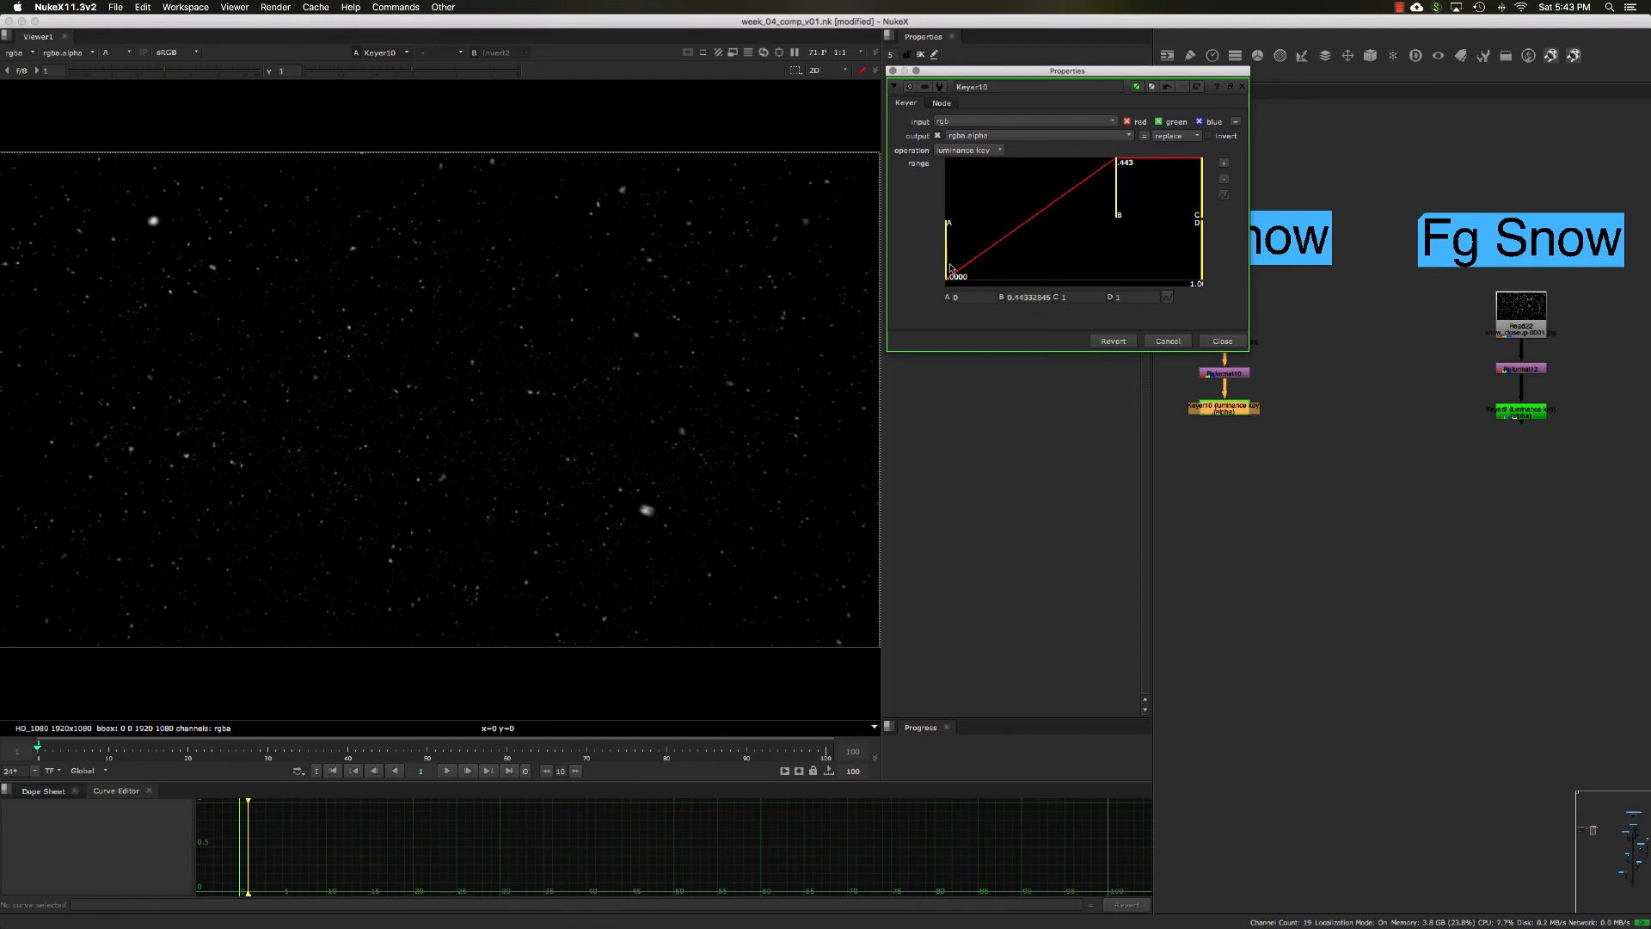
drag(950, 268, 953, 274)
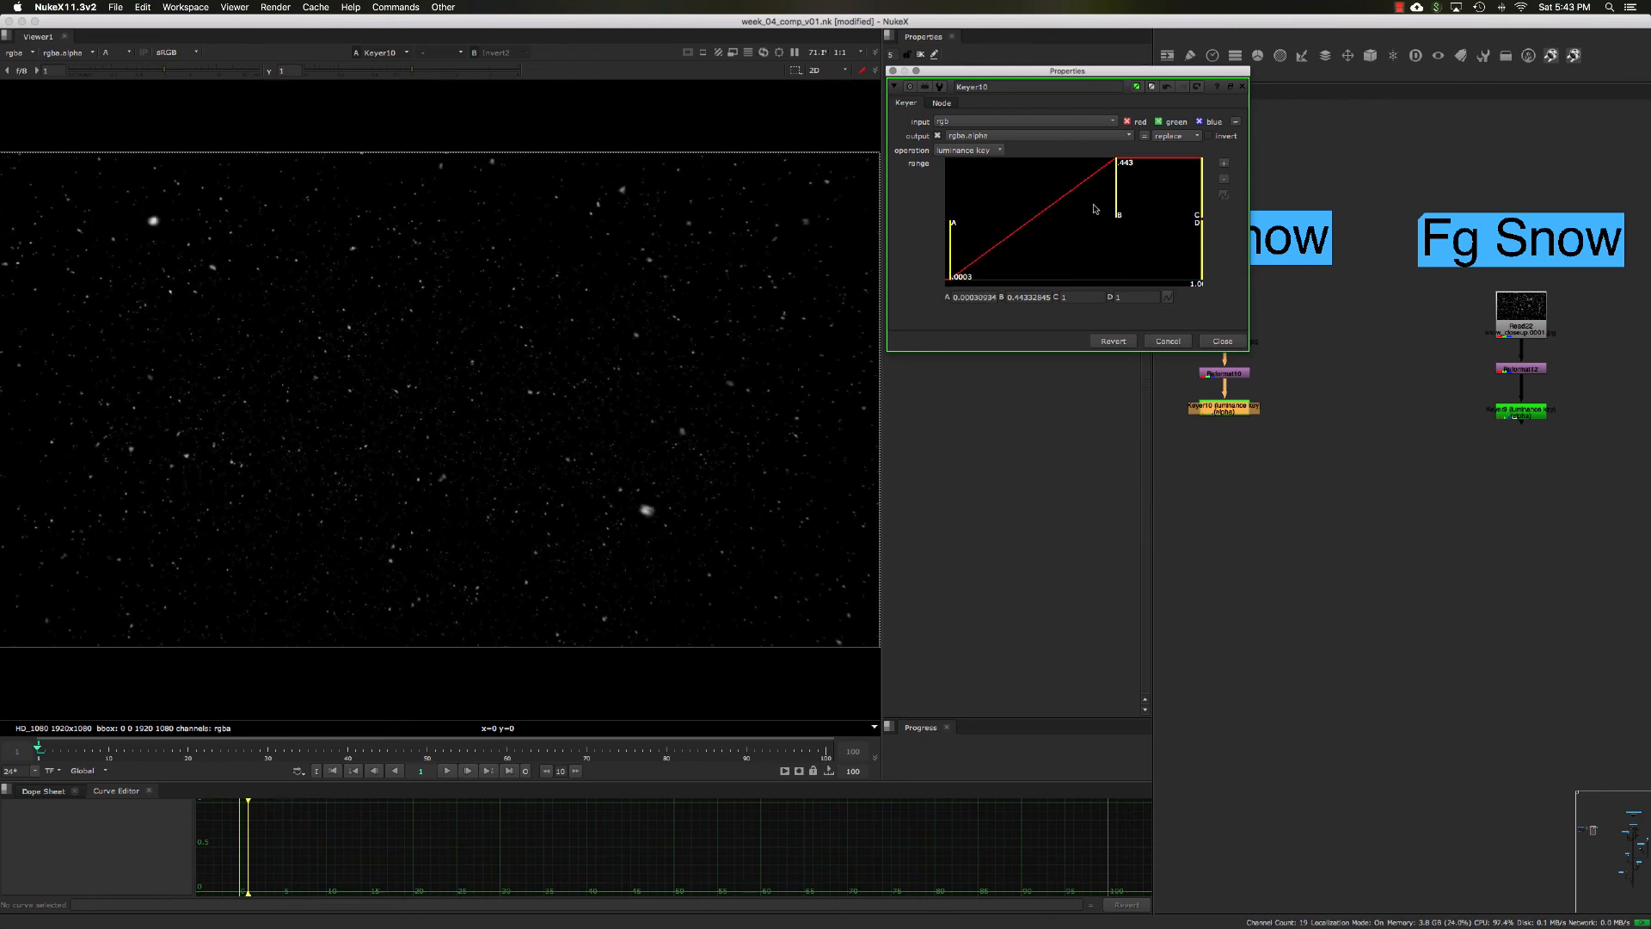
drag(1116, 211, 1114, 210)
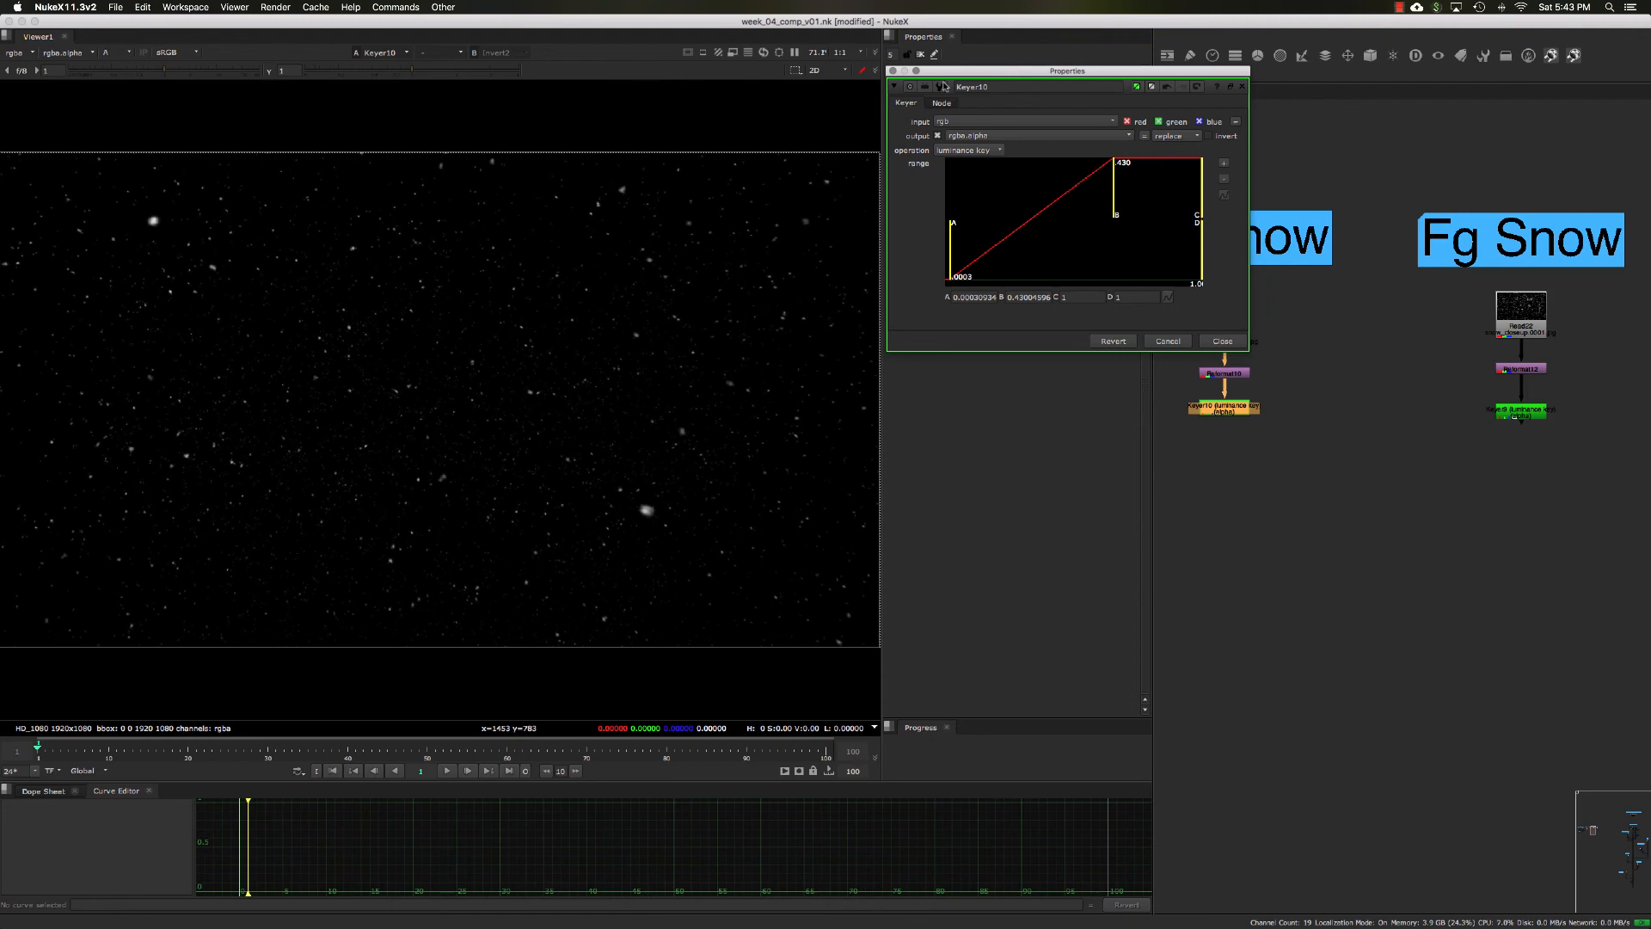
drag(949, 71, 949, 78)
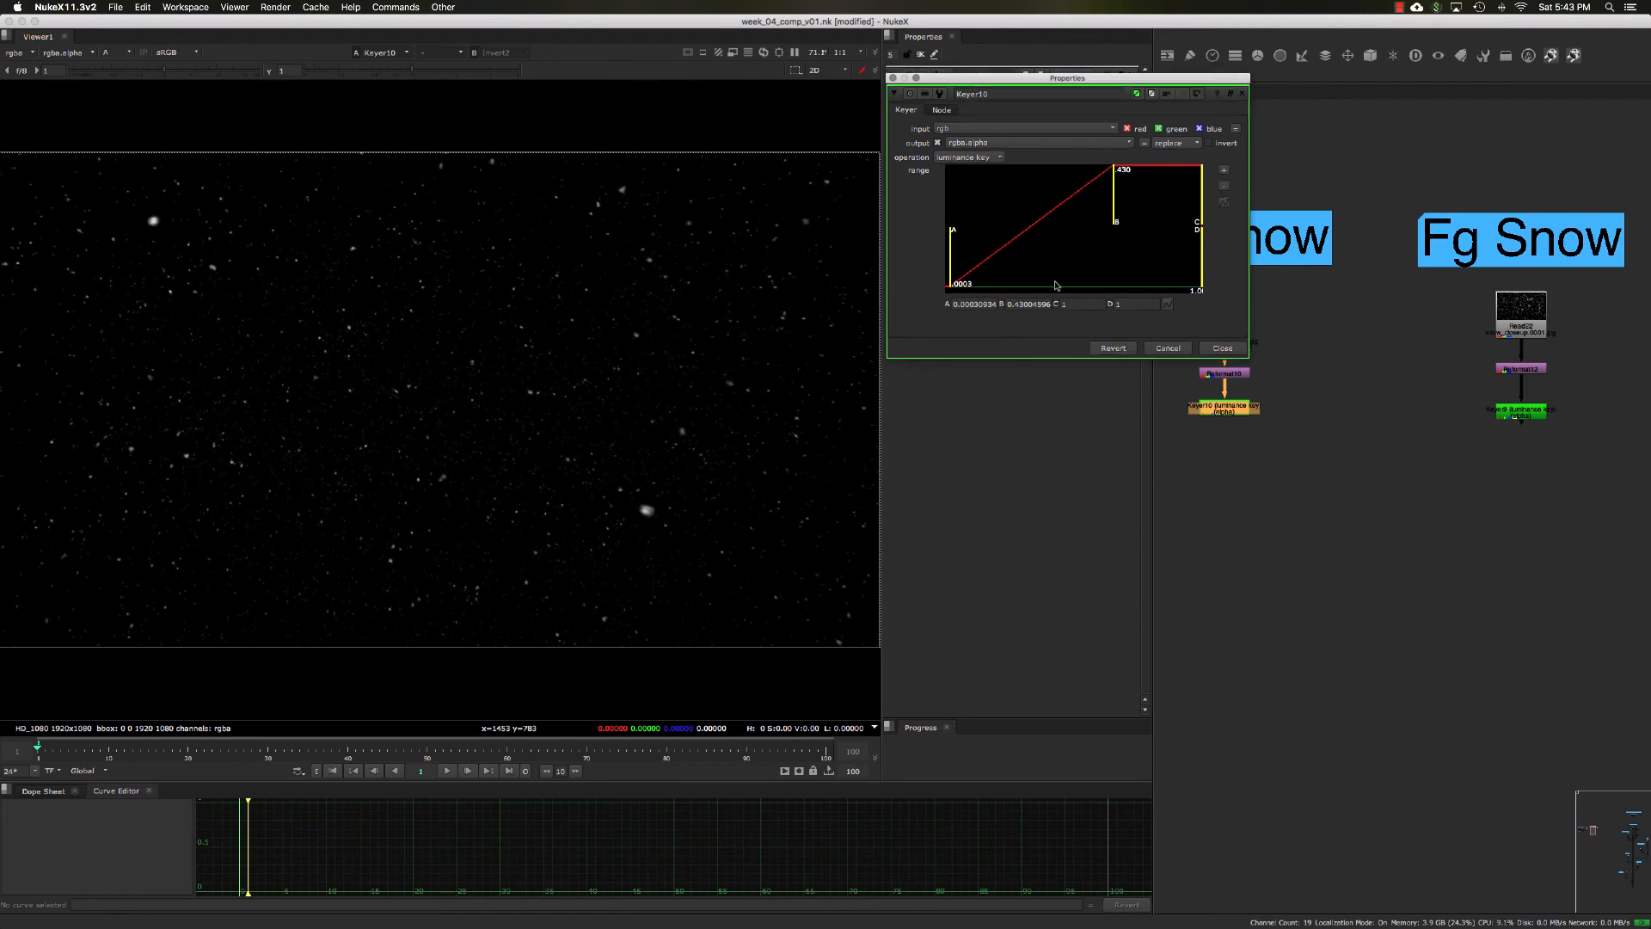
click(1221, 349)
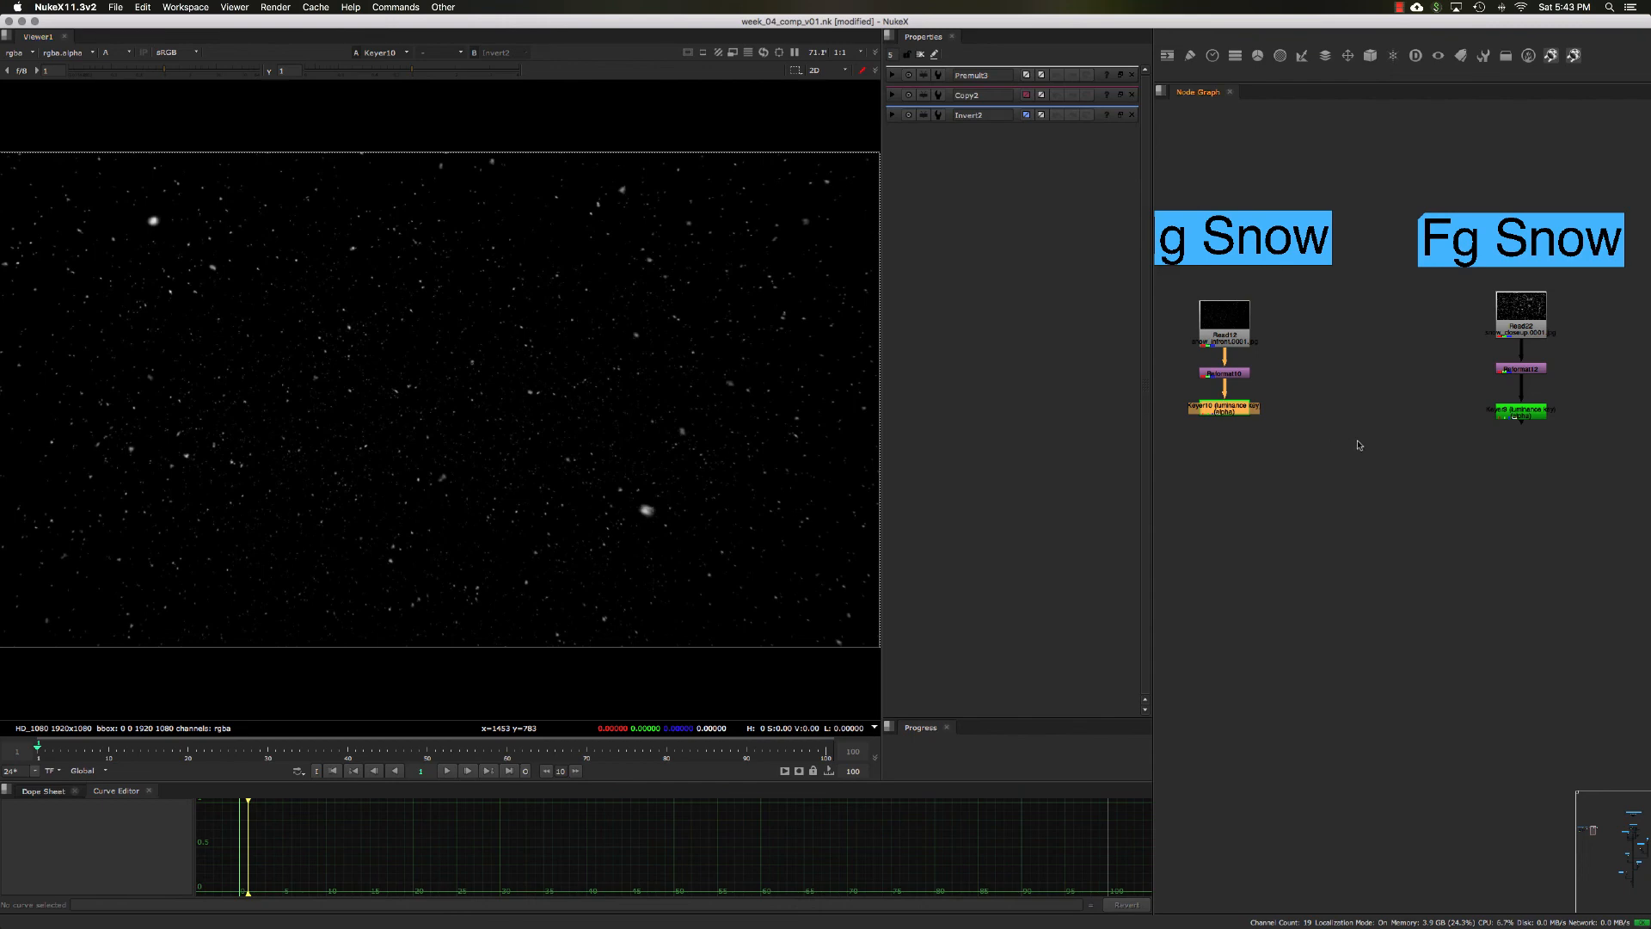
Step: Add a Keyer node under the Fg Fog element's Reformat and move it down to leave a gap between them
middle_drag(1409, 454, 1330, 442)
scroll(1330, 442, down, 1)
middle_drag(1644, 389, 1433, 357)
scroll(1466, 384, up, 3)
click(1434, 323)
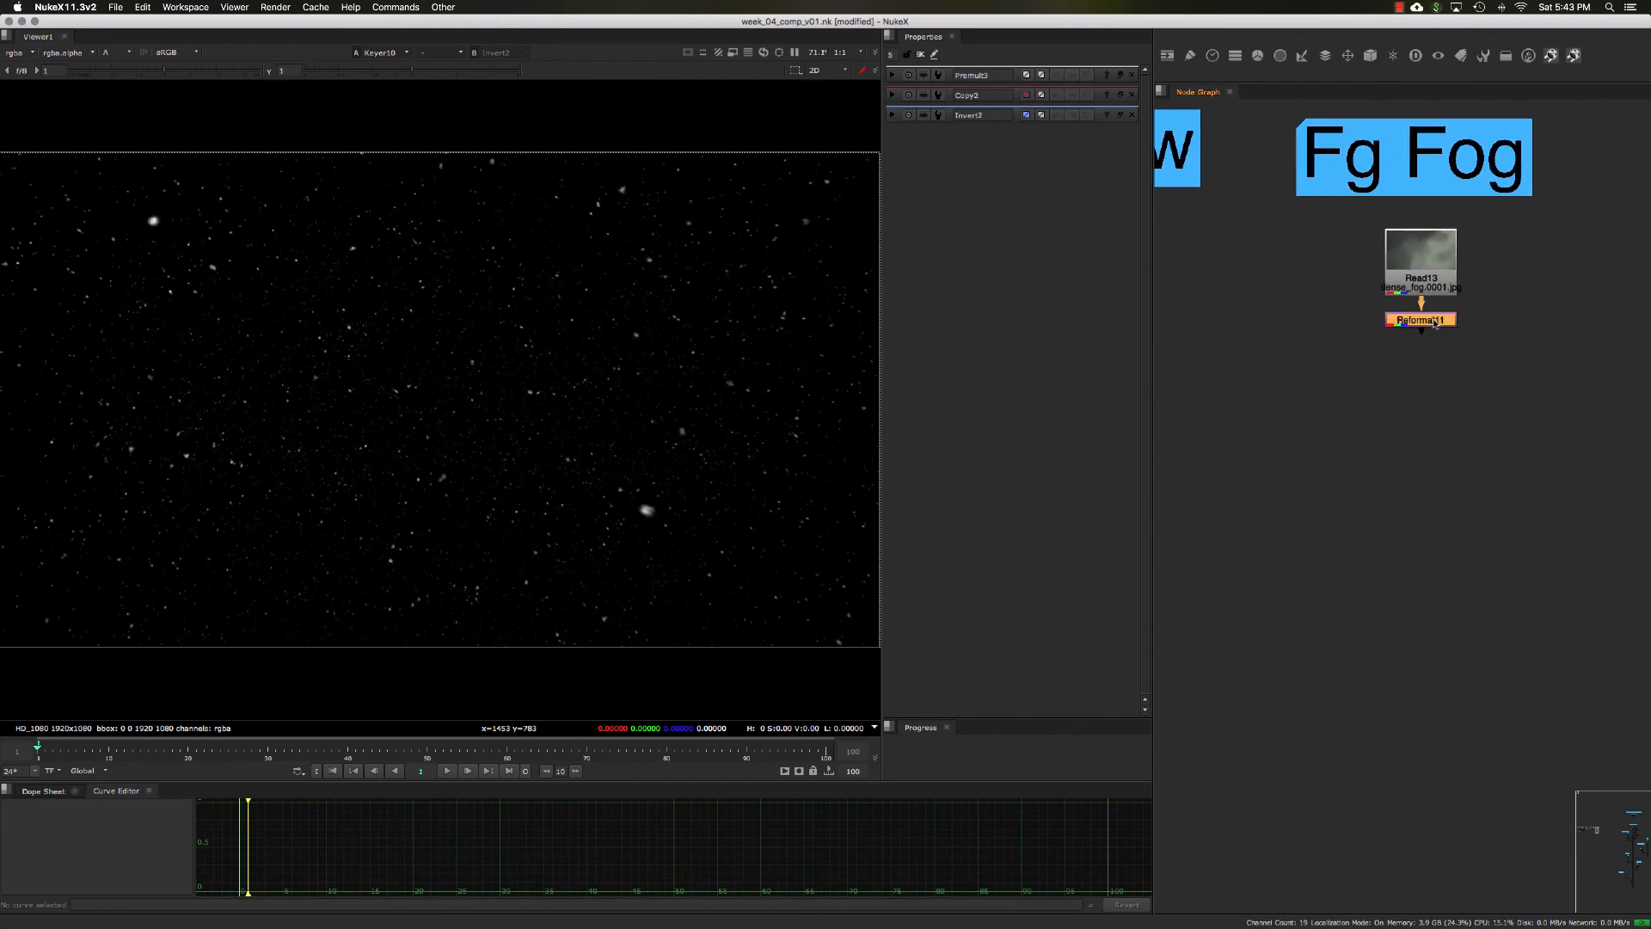
key(Tab)
key(Return)
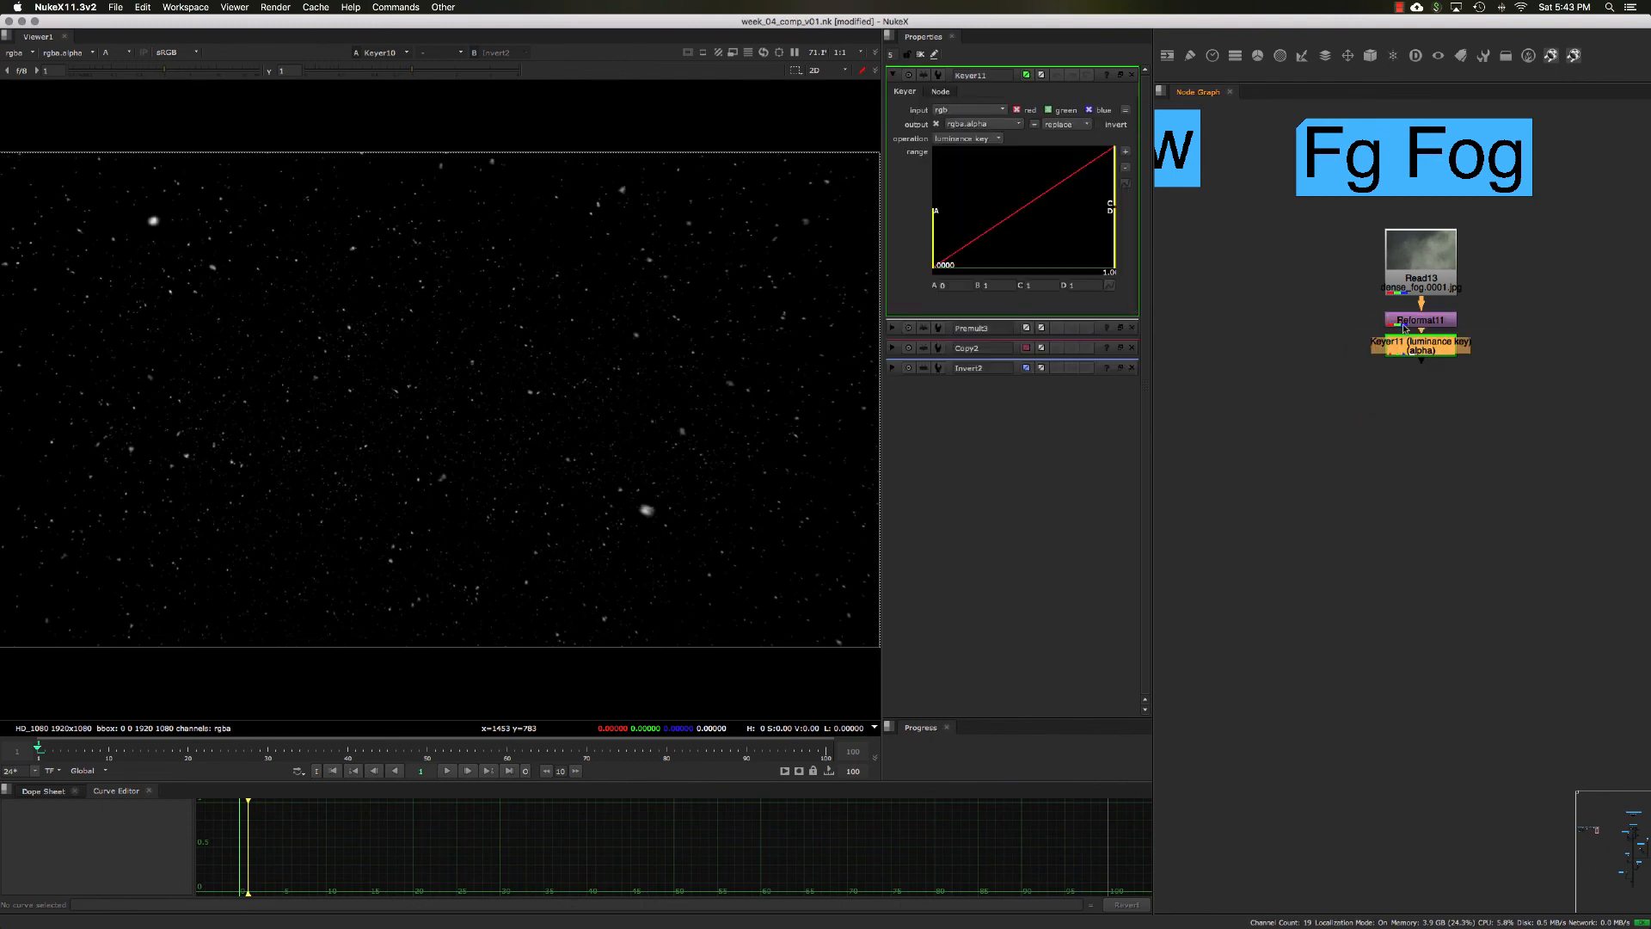
drag(1403, 330, 1404, 389)
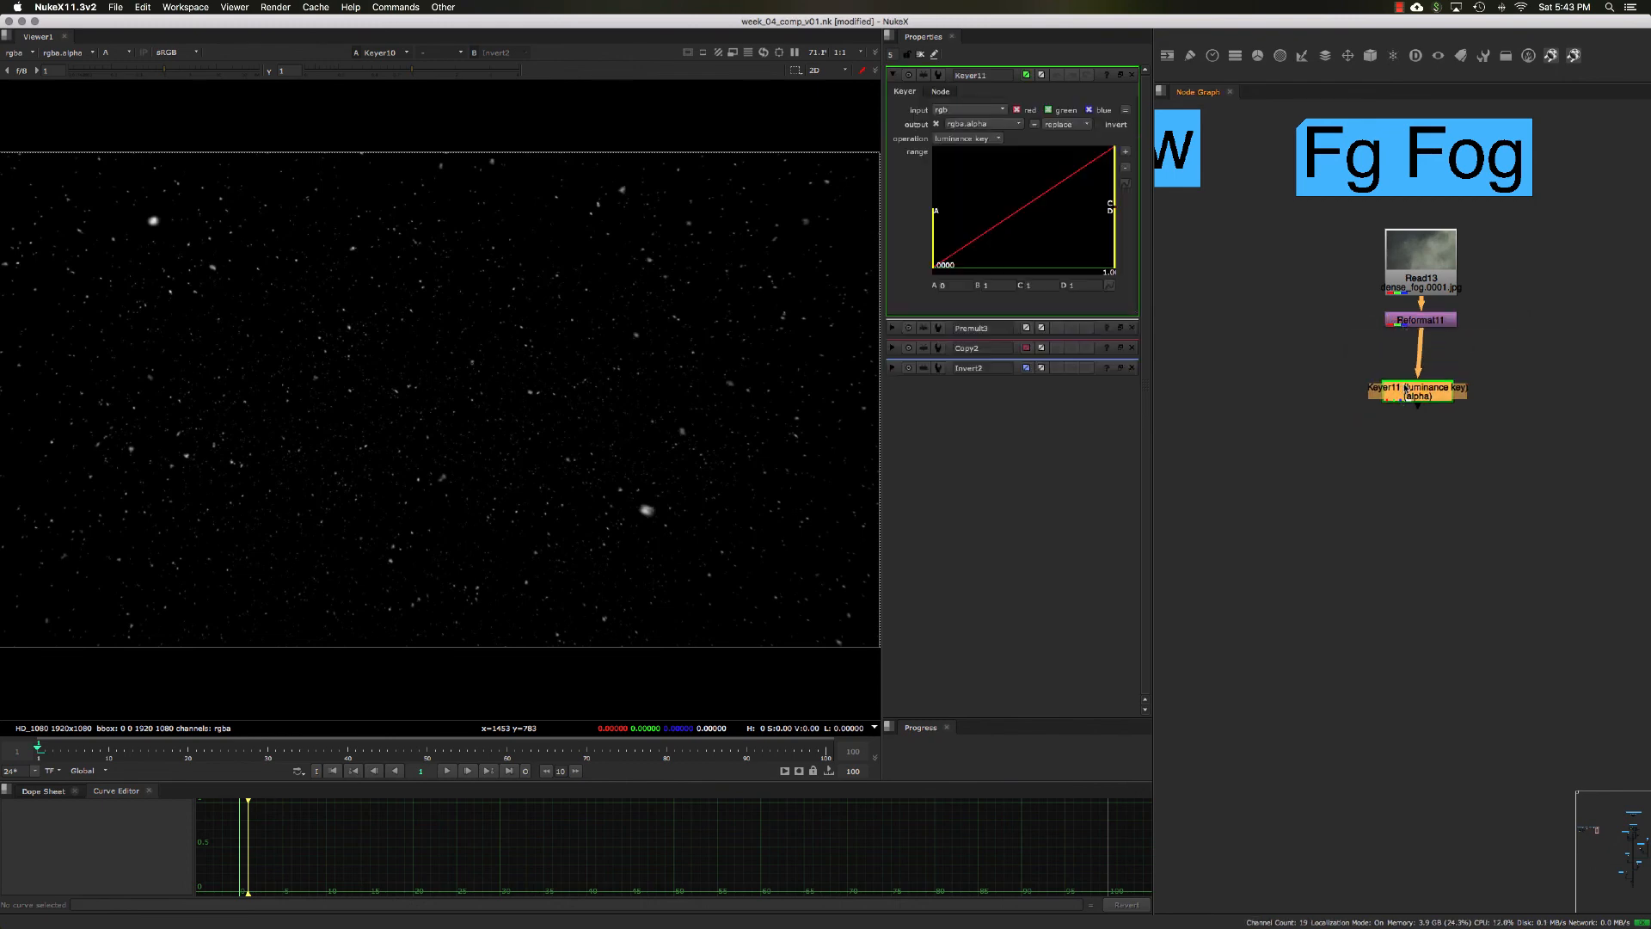
Step: Compare the Fg Fog Reformat's RGB image and alpha channel with the alpha channel from its Keyer
click(1422, 326)
key(1)
key(a)
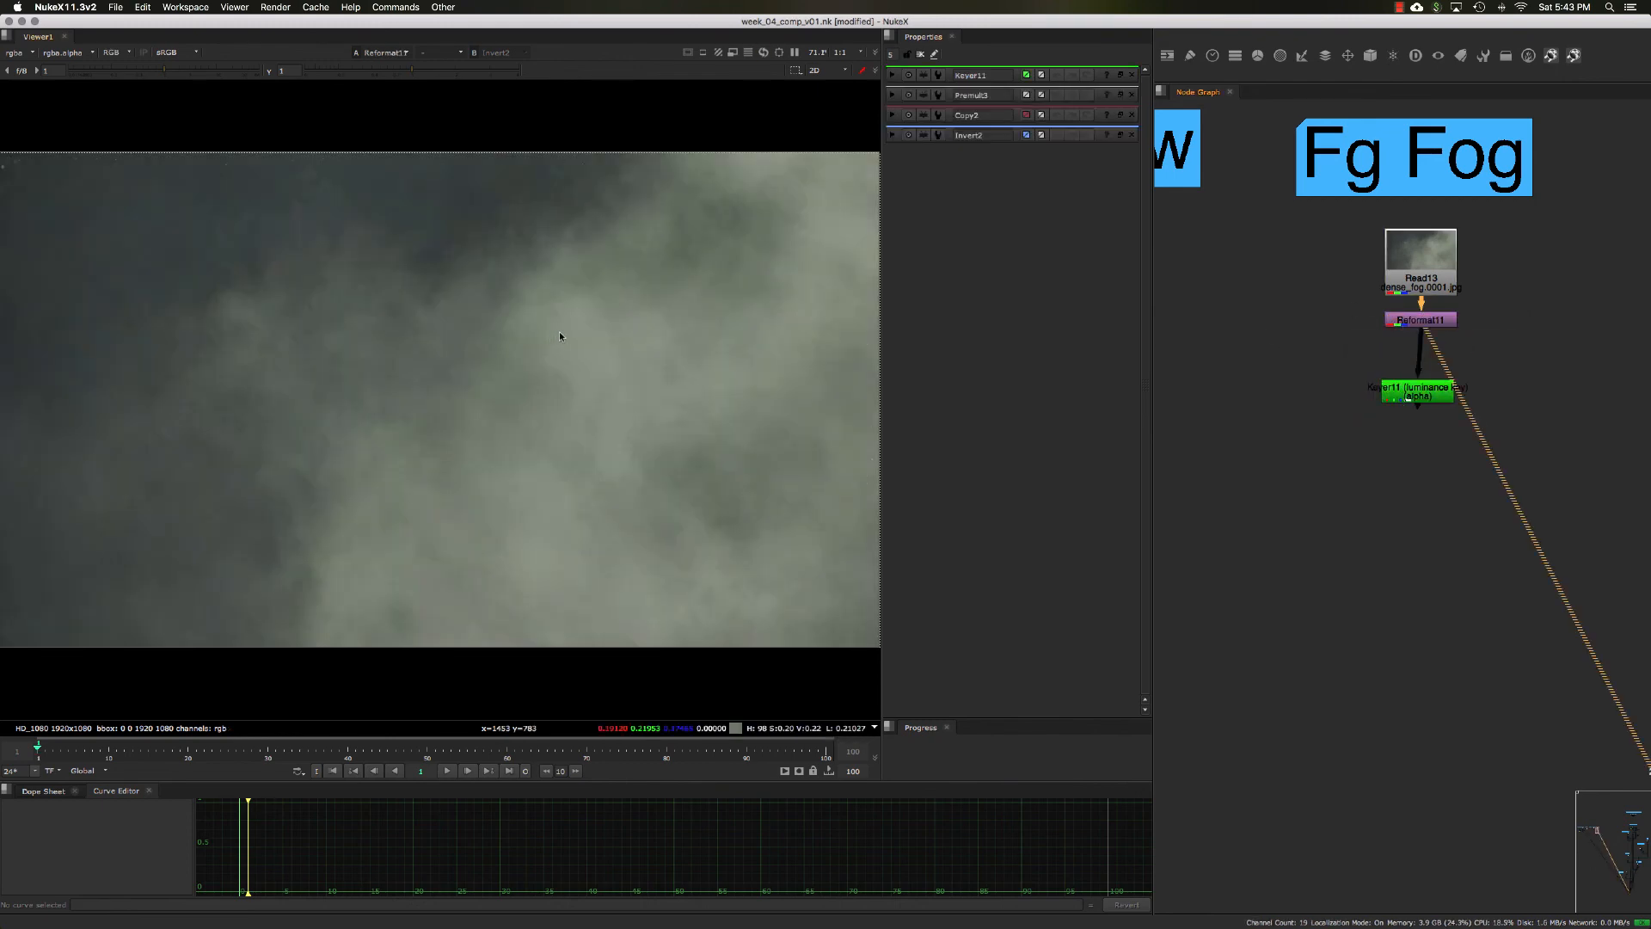
double_click(1385, 391)
scroll(536, 372, down, 2)
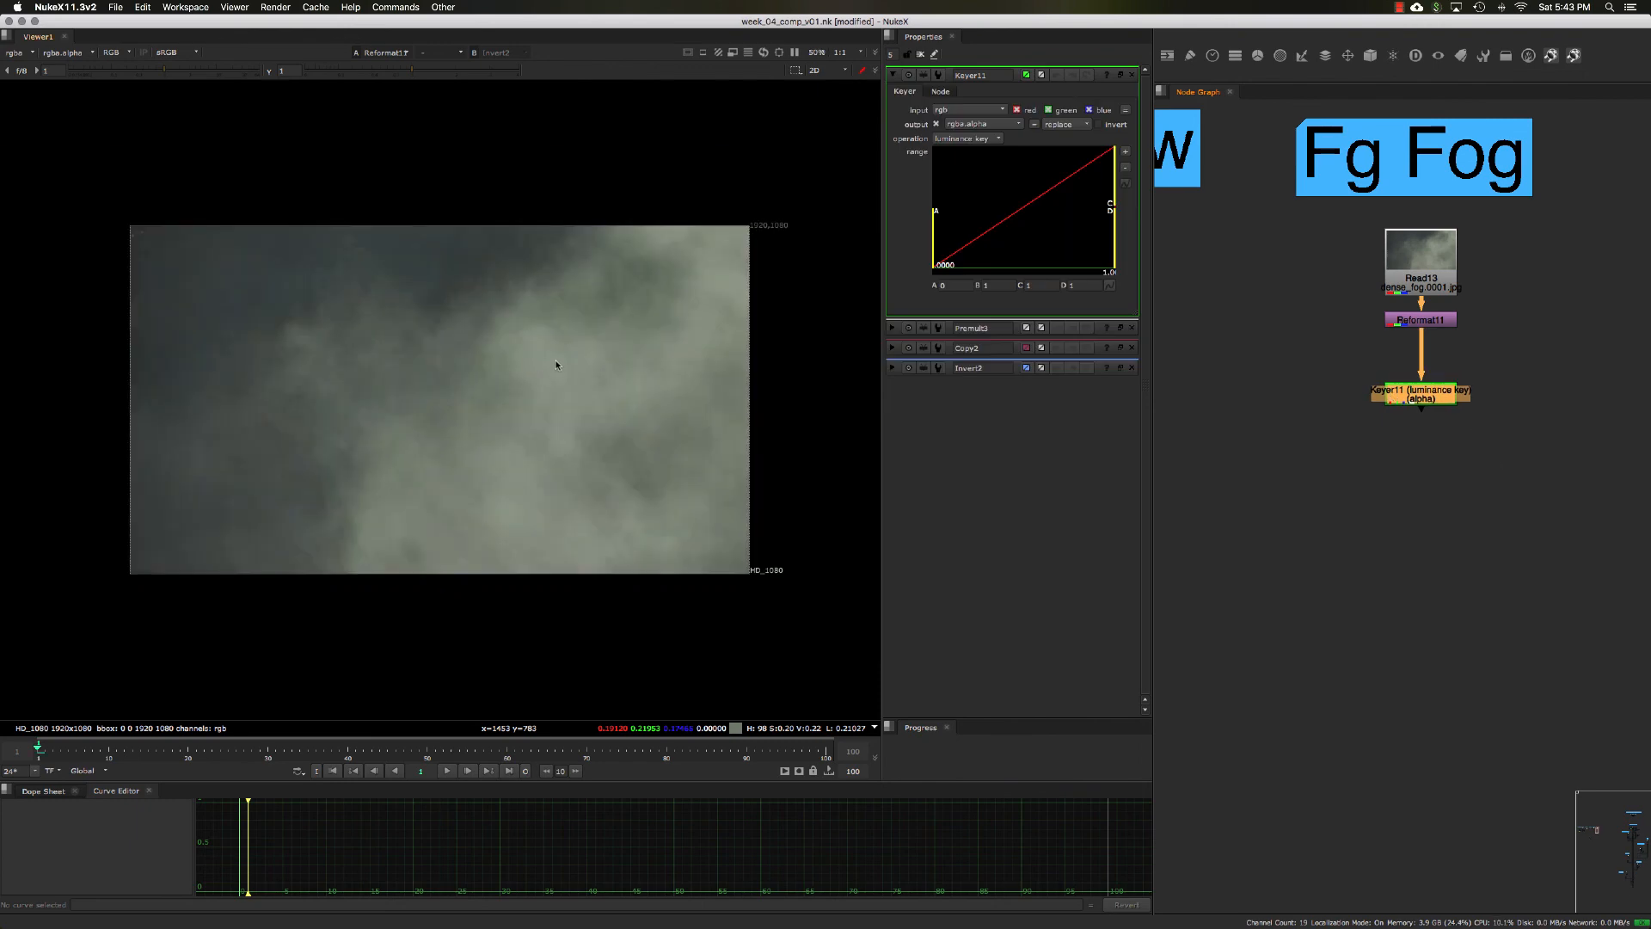
scroll(555, 365, up, 2)
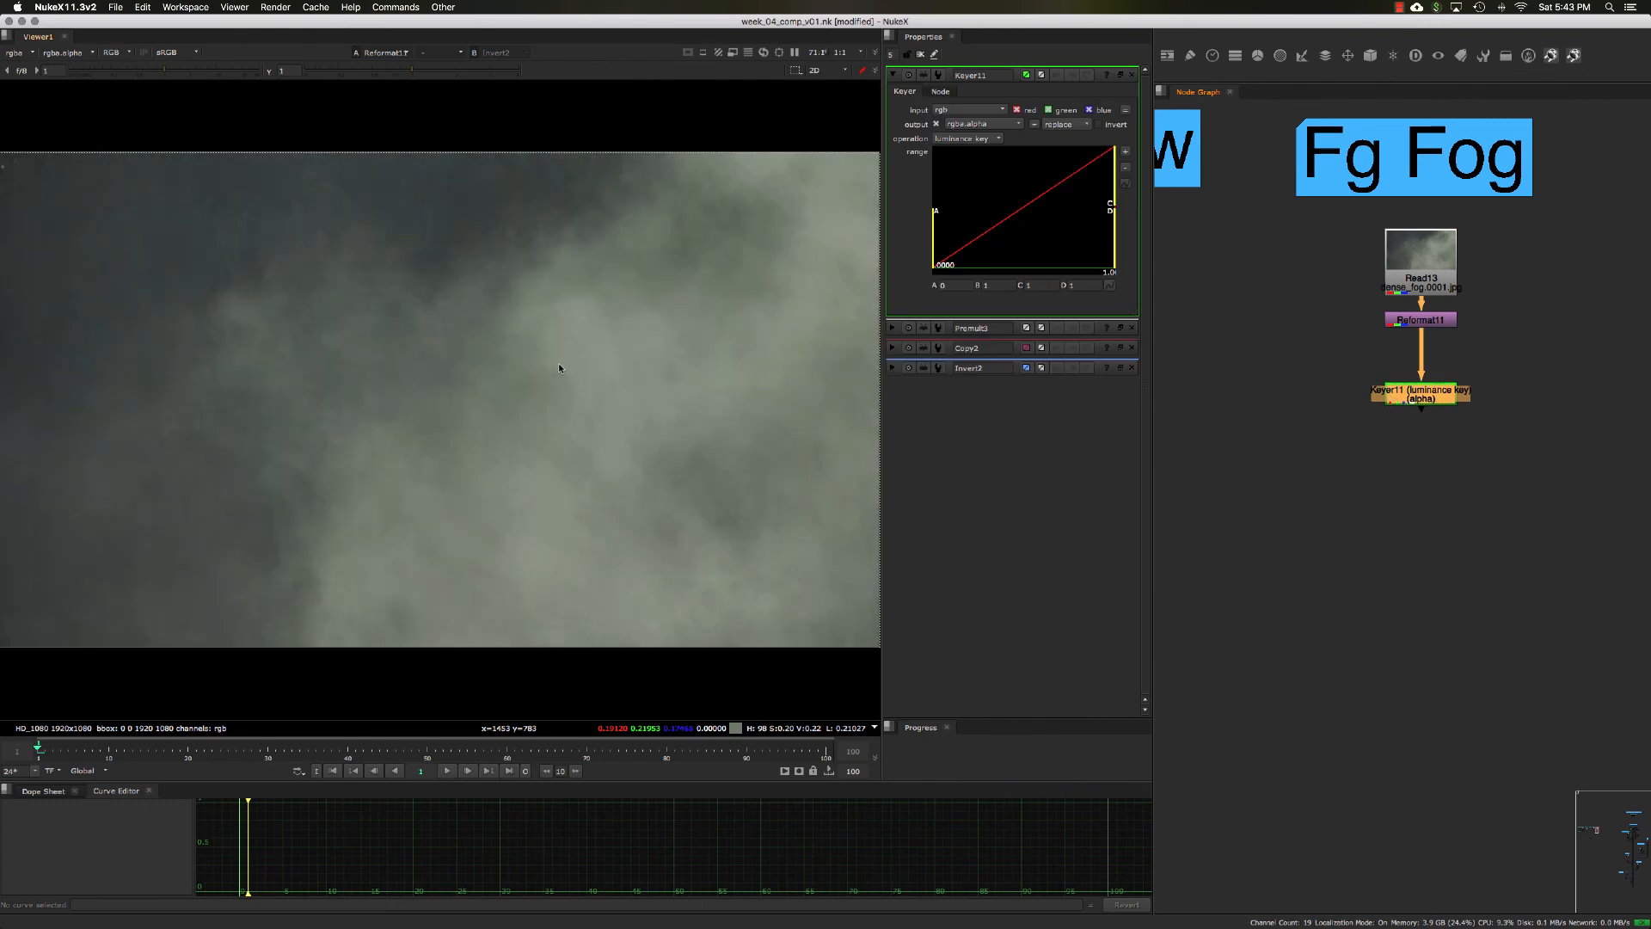
key(a)
key(a)
key(a)
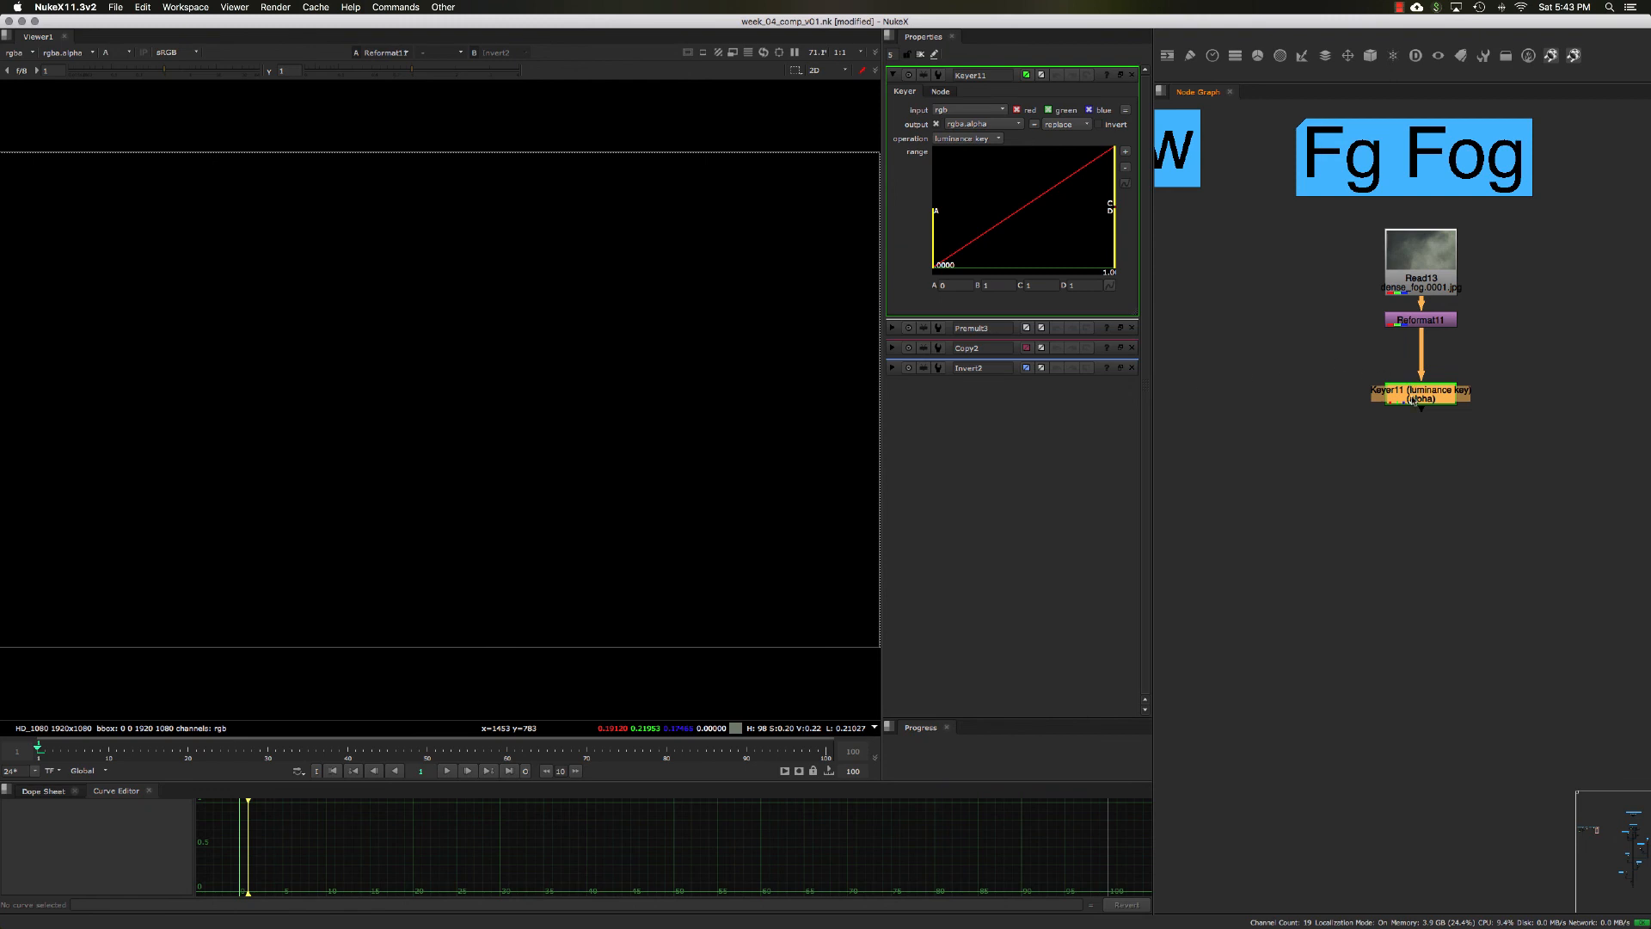
key(1)
key(a)
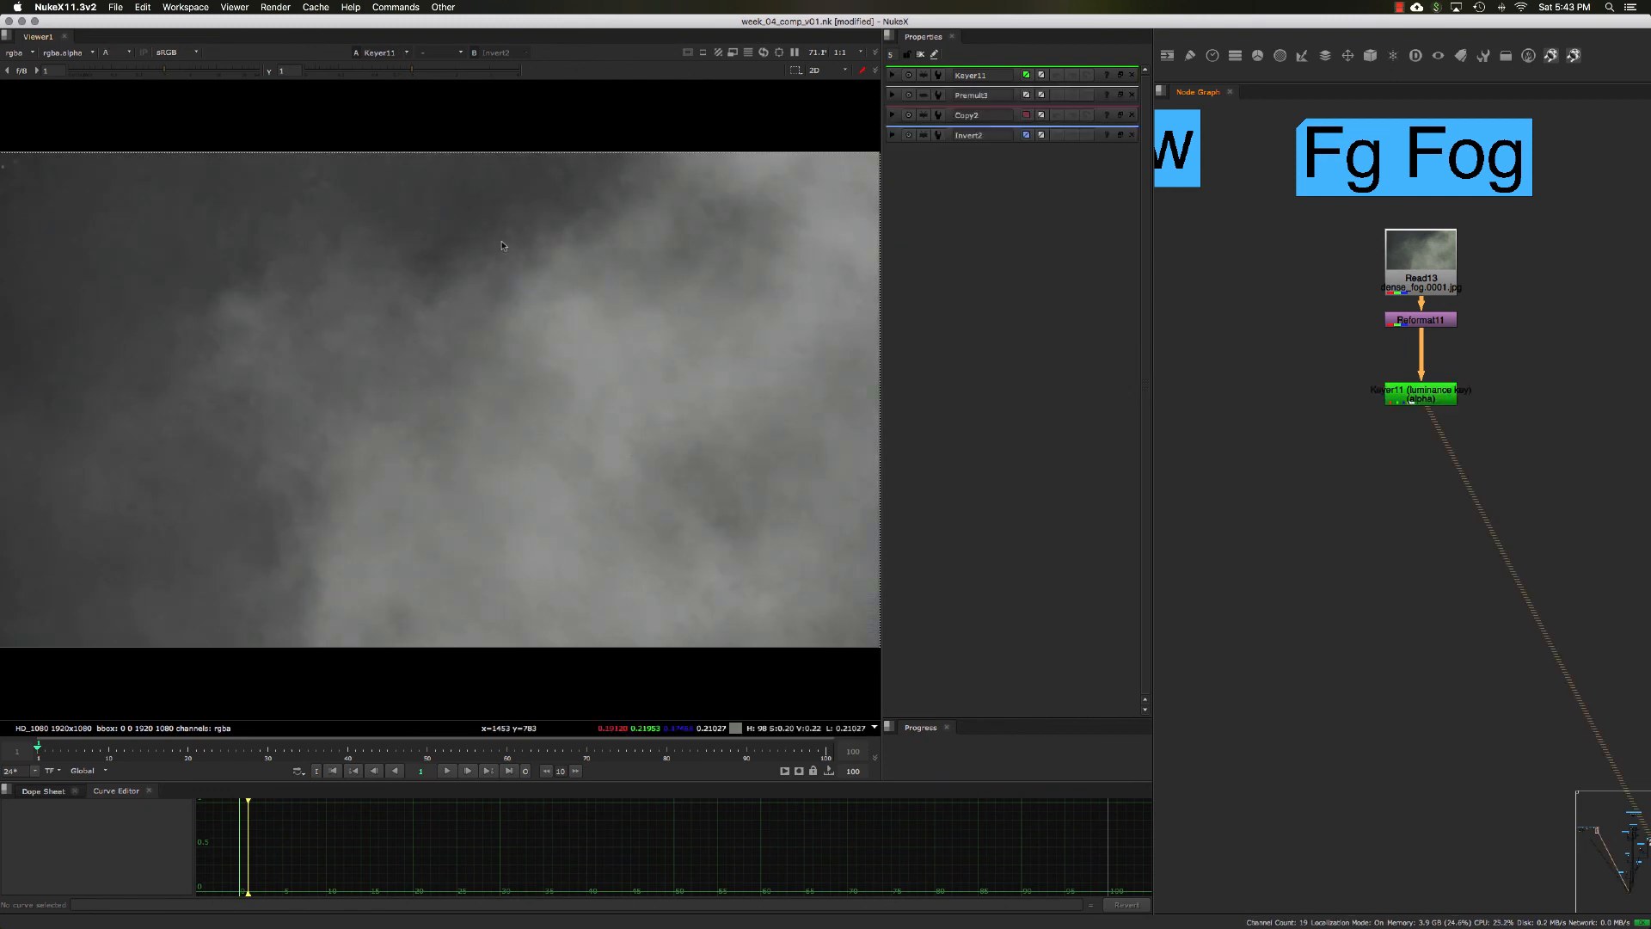
Step: Set the Fg Fog Keyer's luminance range to about 0.056 for A and 0.995 for B, and close its floating properties
double_click(1407, 392)
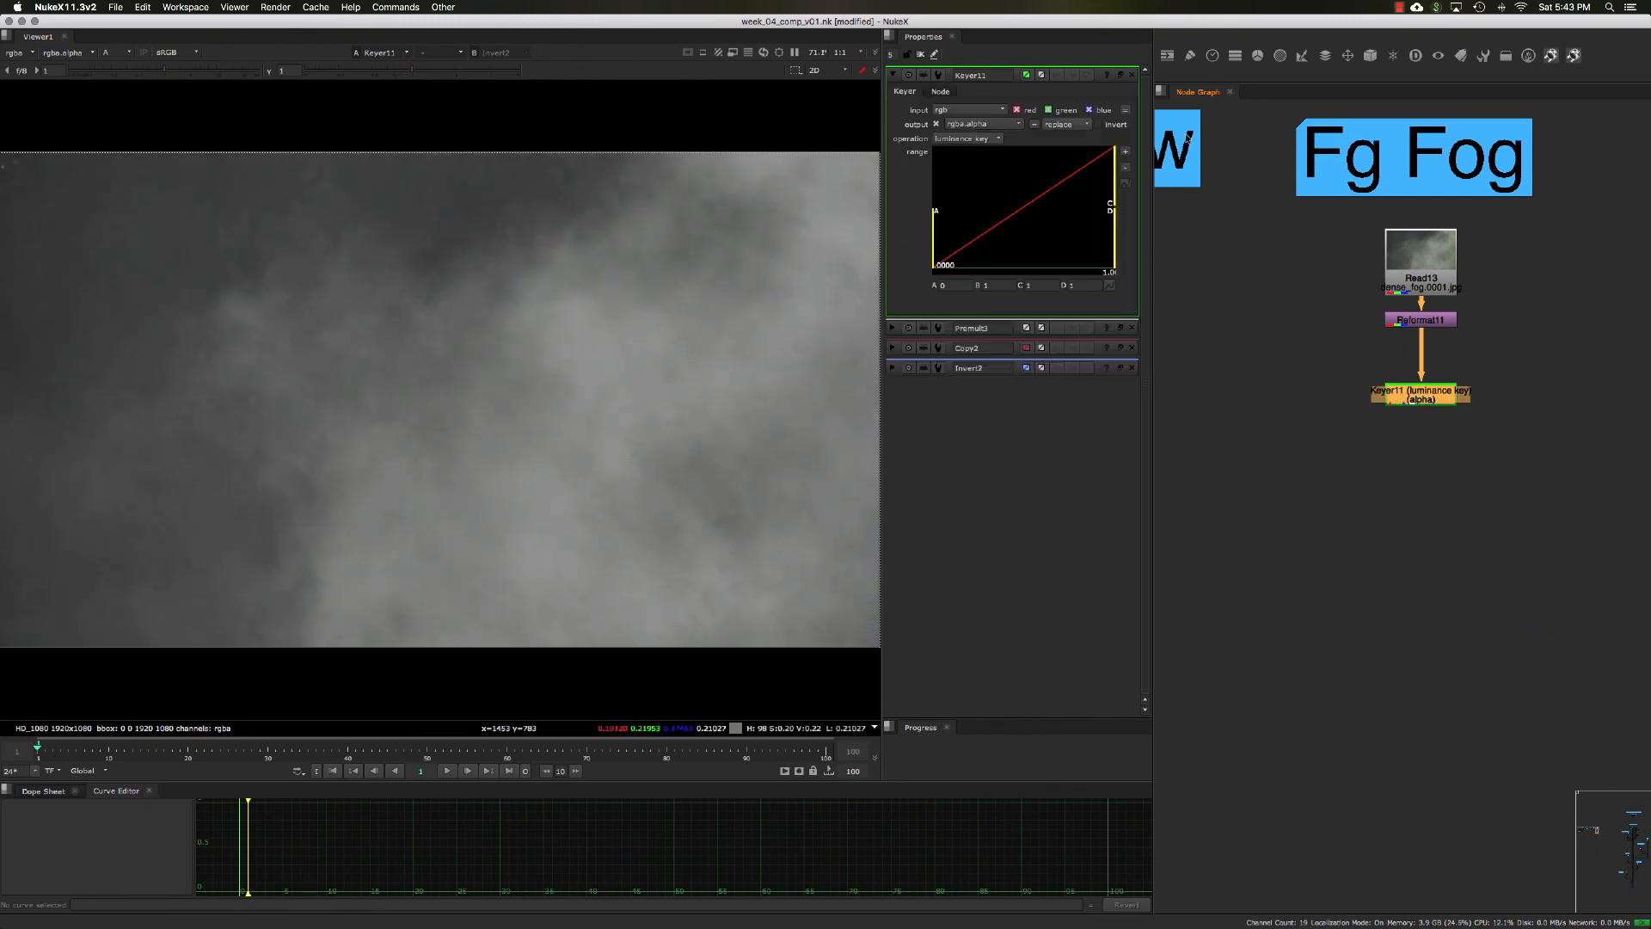
click(1120, 75)
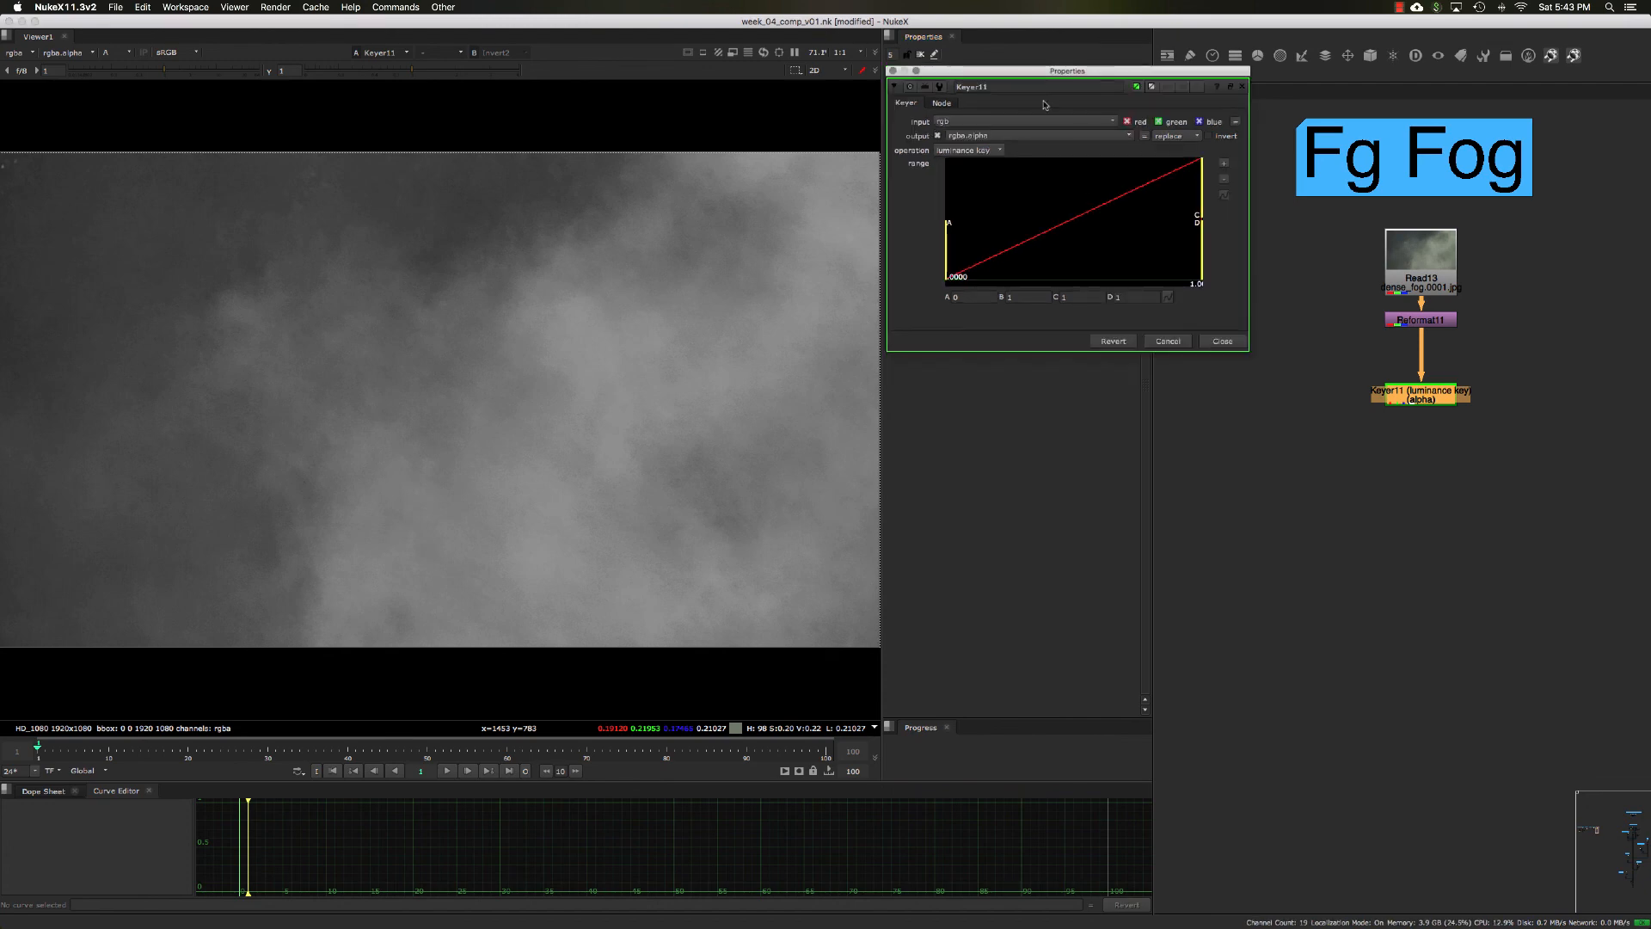
drag(1036, 82, 1059, 125)
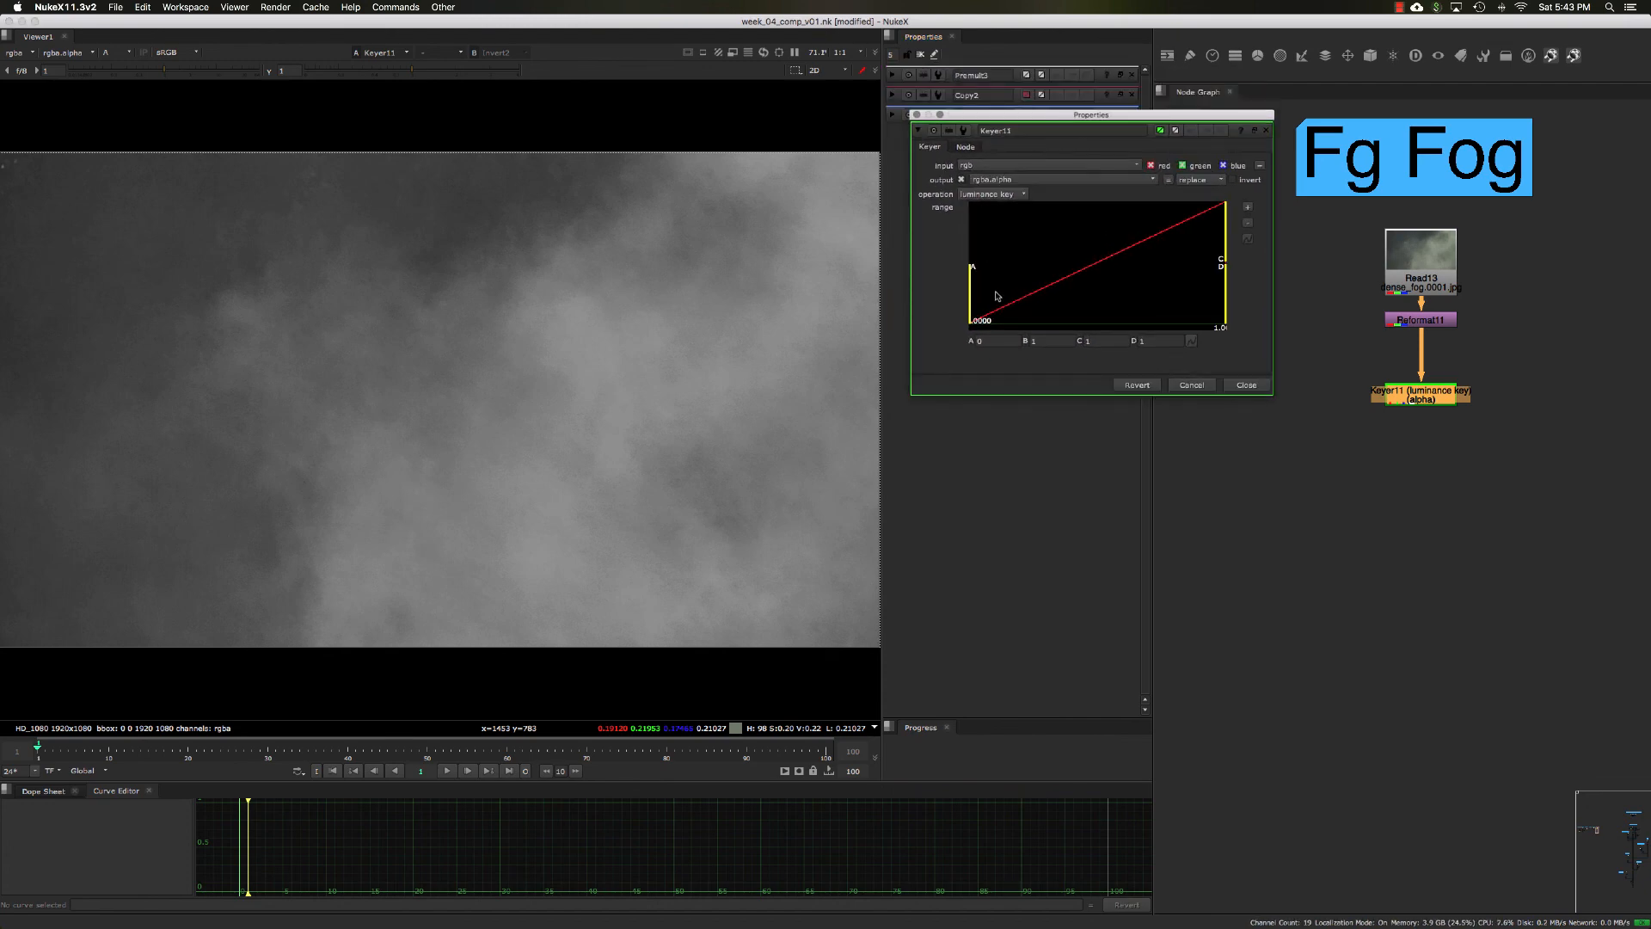
drag(972, 318, 1033, 310)
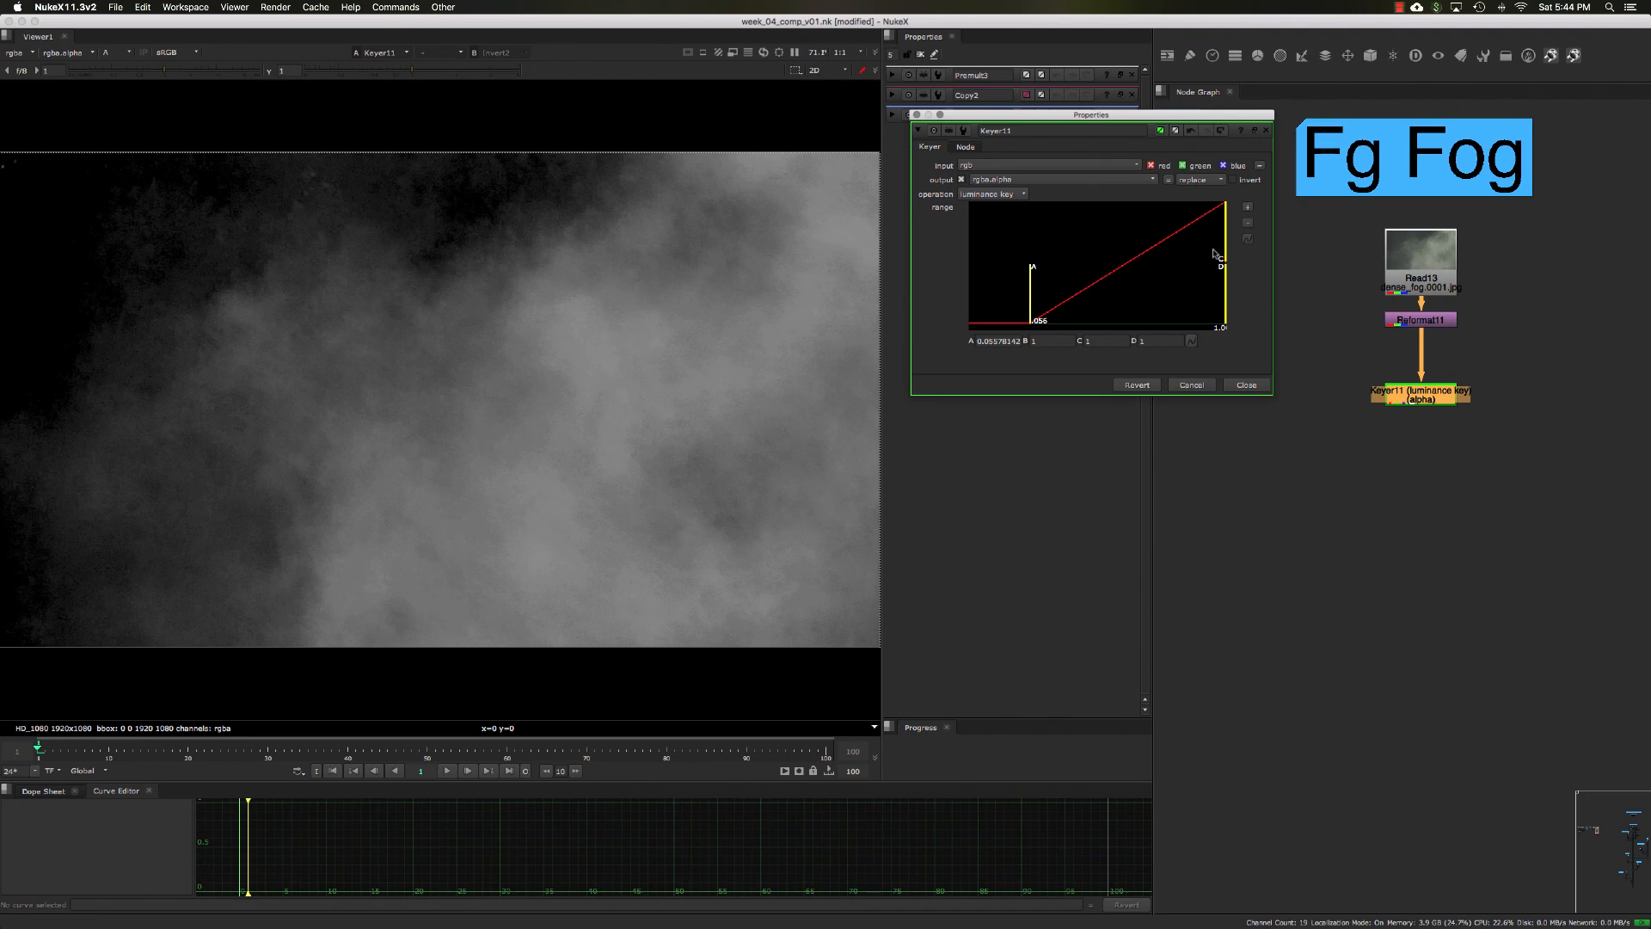
drag(1223, 257, 1215, 257)
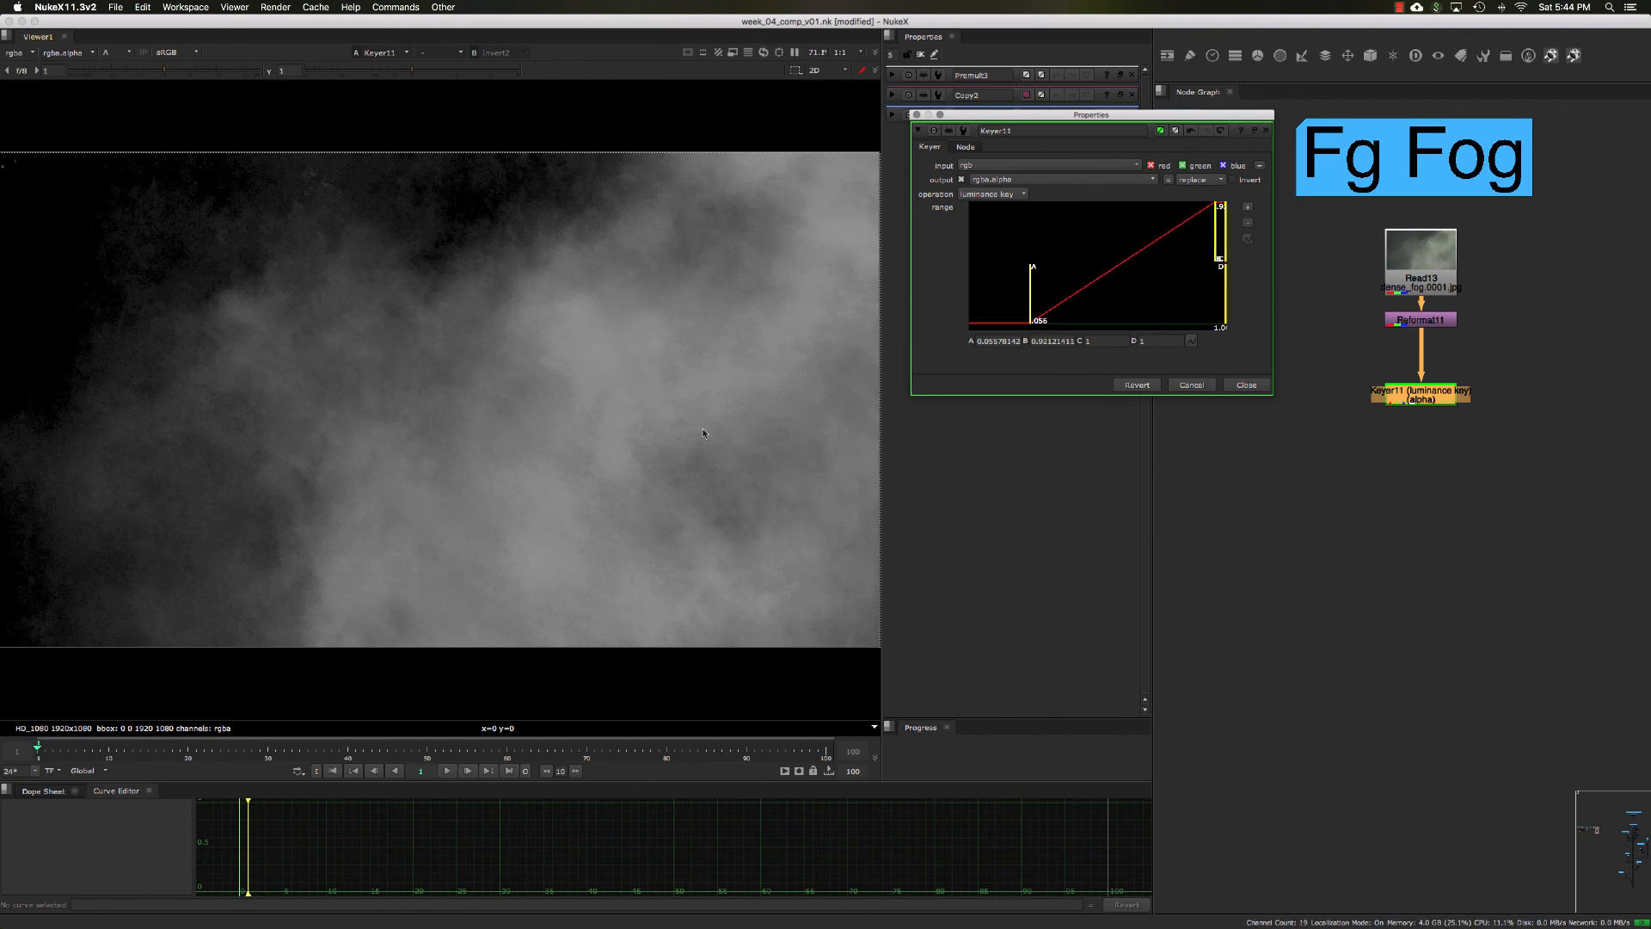
mouse_move(1226, 258)
mouse_down()
mouse_move(1095, 269)
mouse_move(1142, 250)
mouse_move(1225, 265)
mouse_up()
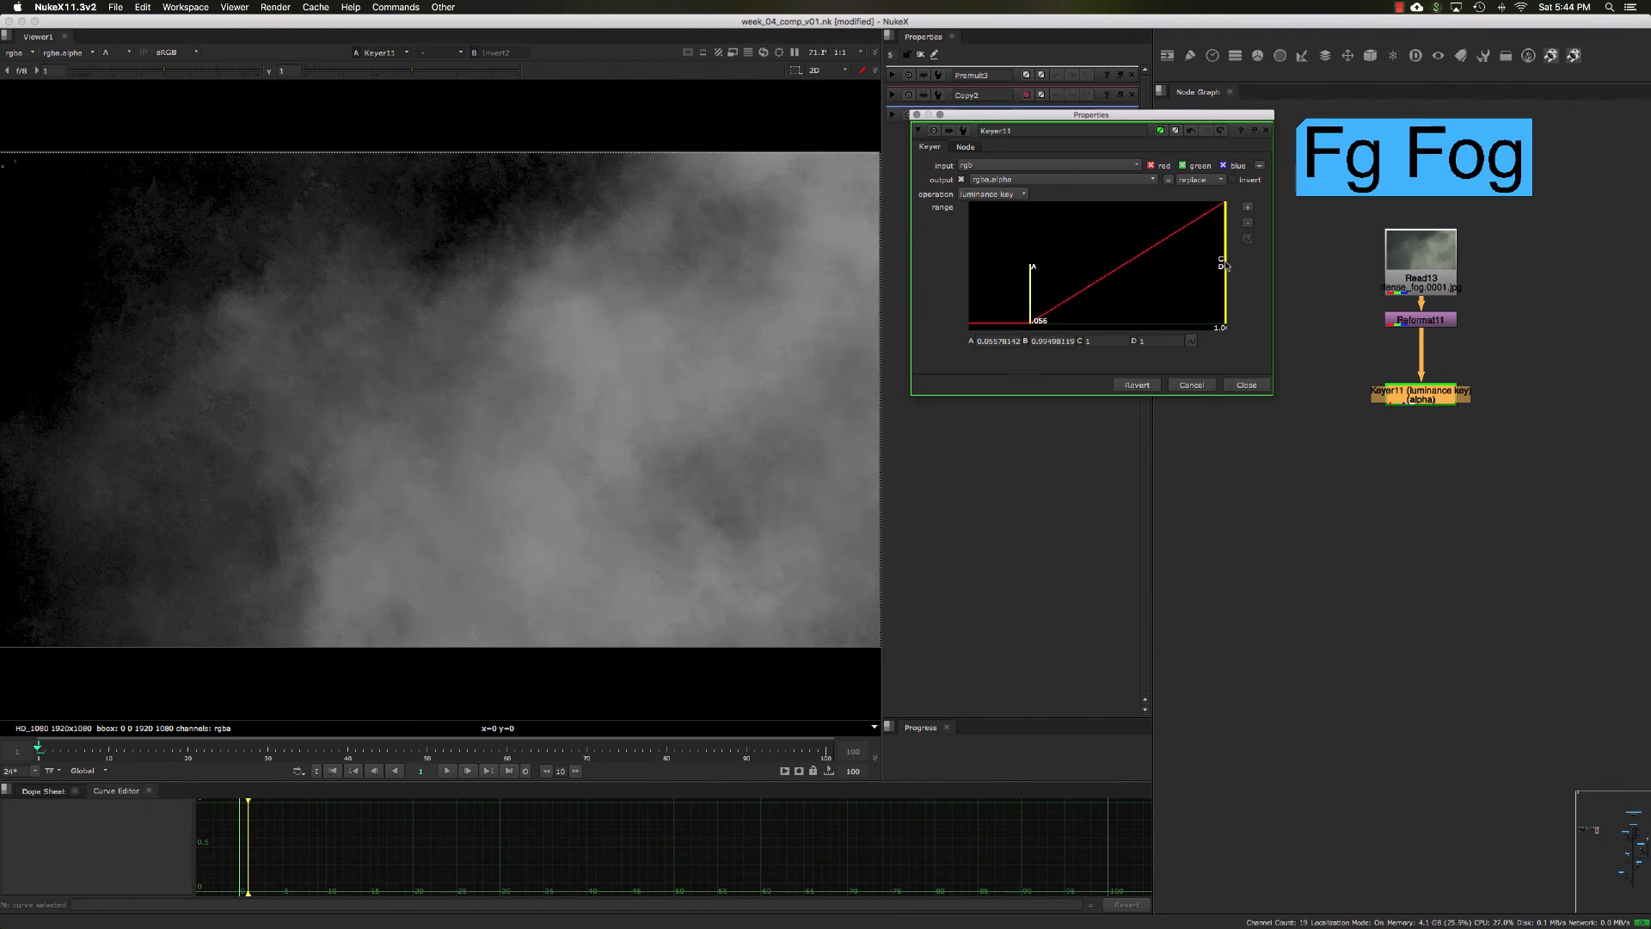
click(1240, 385)
Step: Review the Keyer nodes beneath the Mg Snow, Fg Snow and Fg Fog elements
scroll(1264, 417, down, 5)
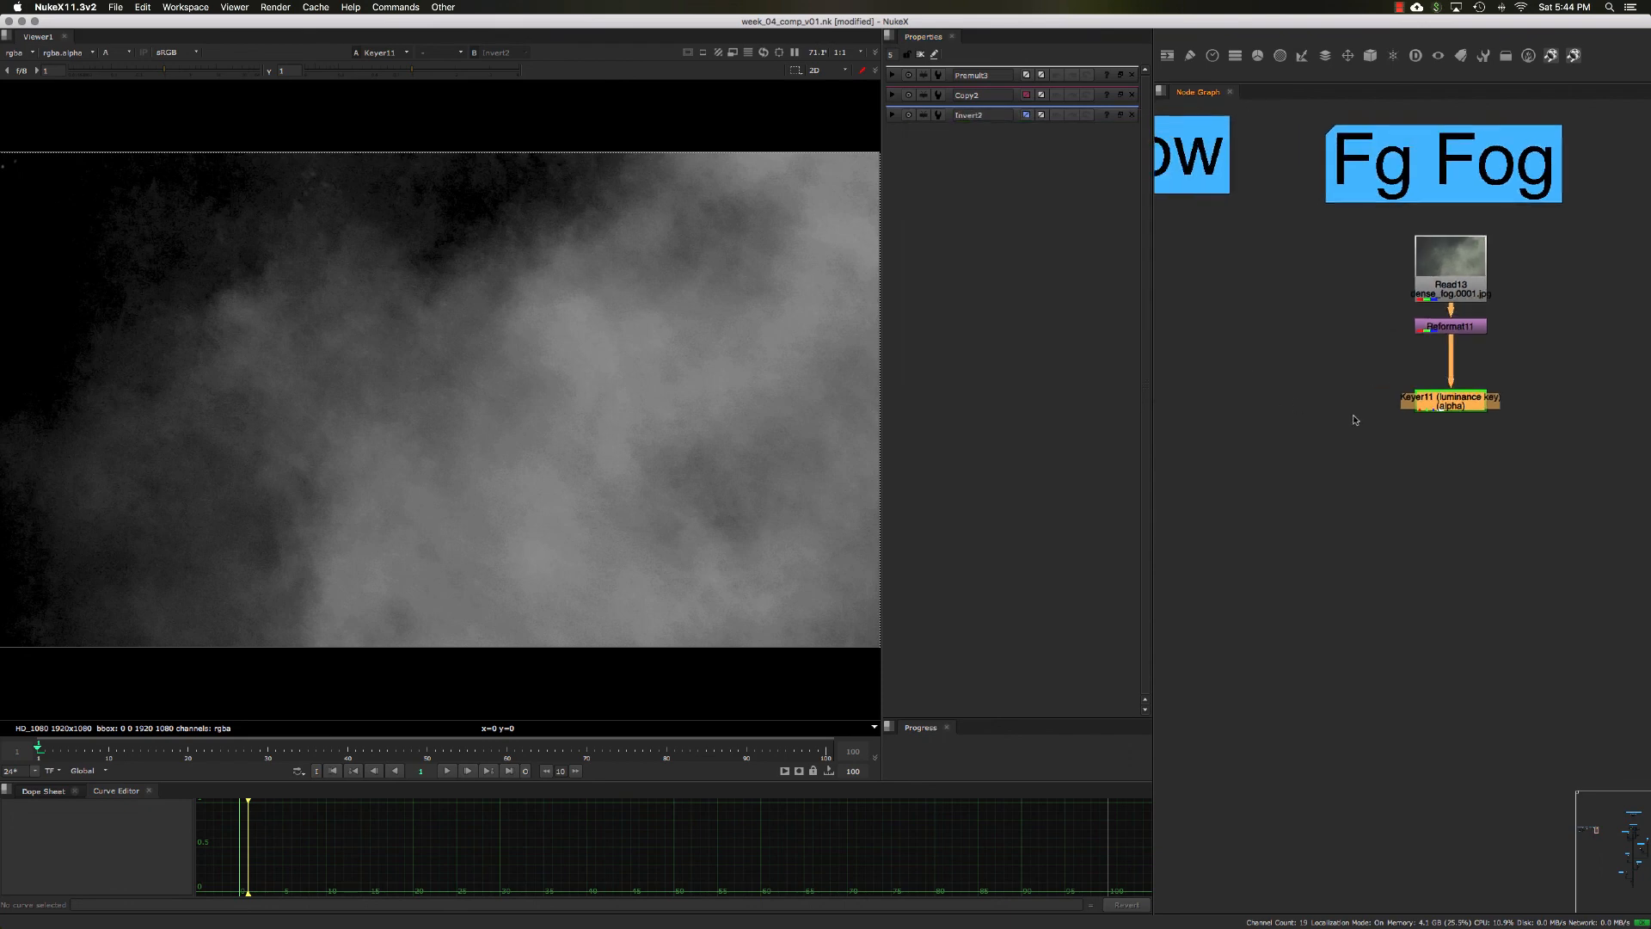
middle_drag(1242, 434, 1413, 433)
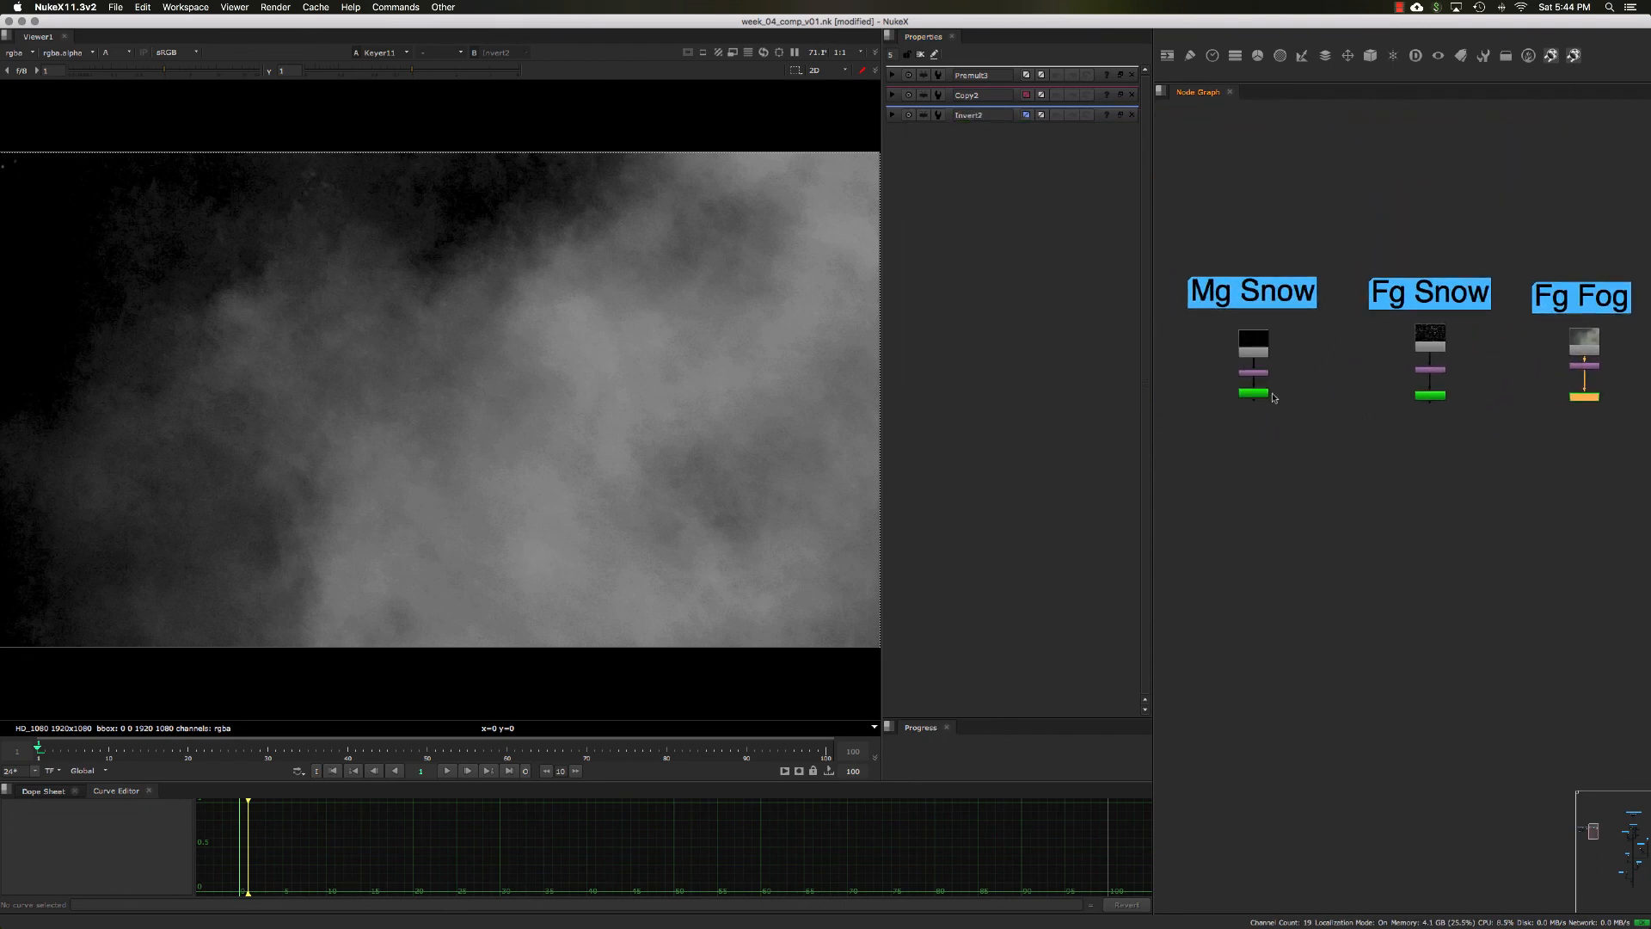
click(1268, 394)
click(1429, 396)
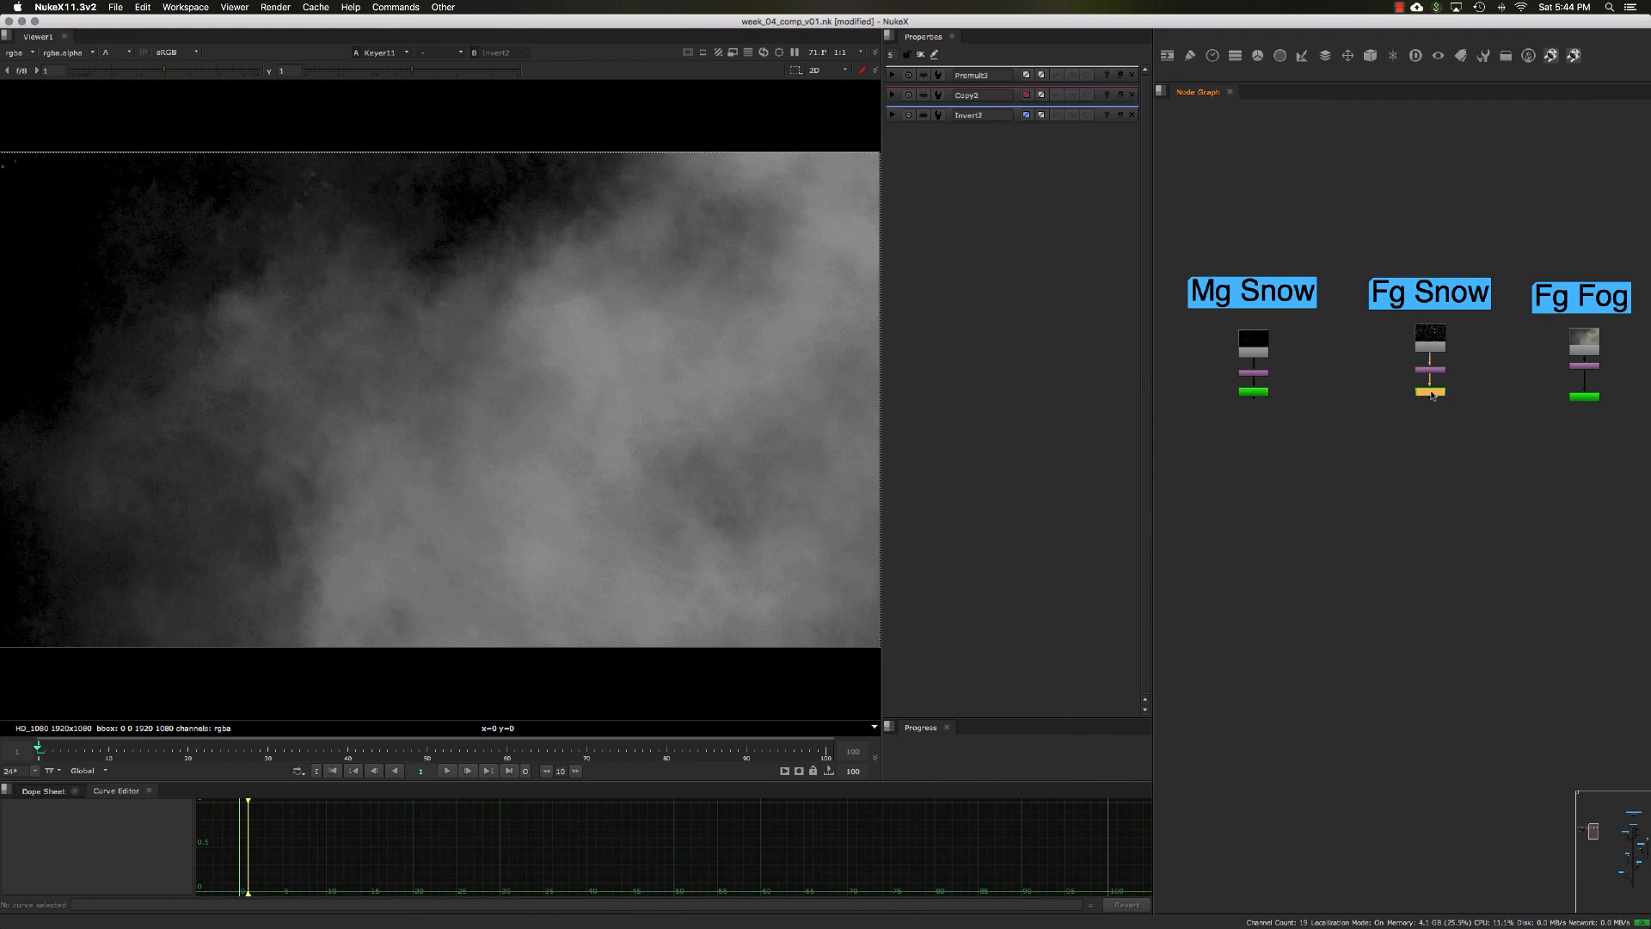
click(1572, 396)
middle_drag(1302, 432, 1398, 439)
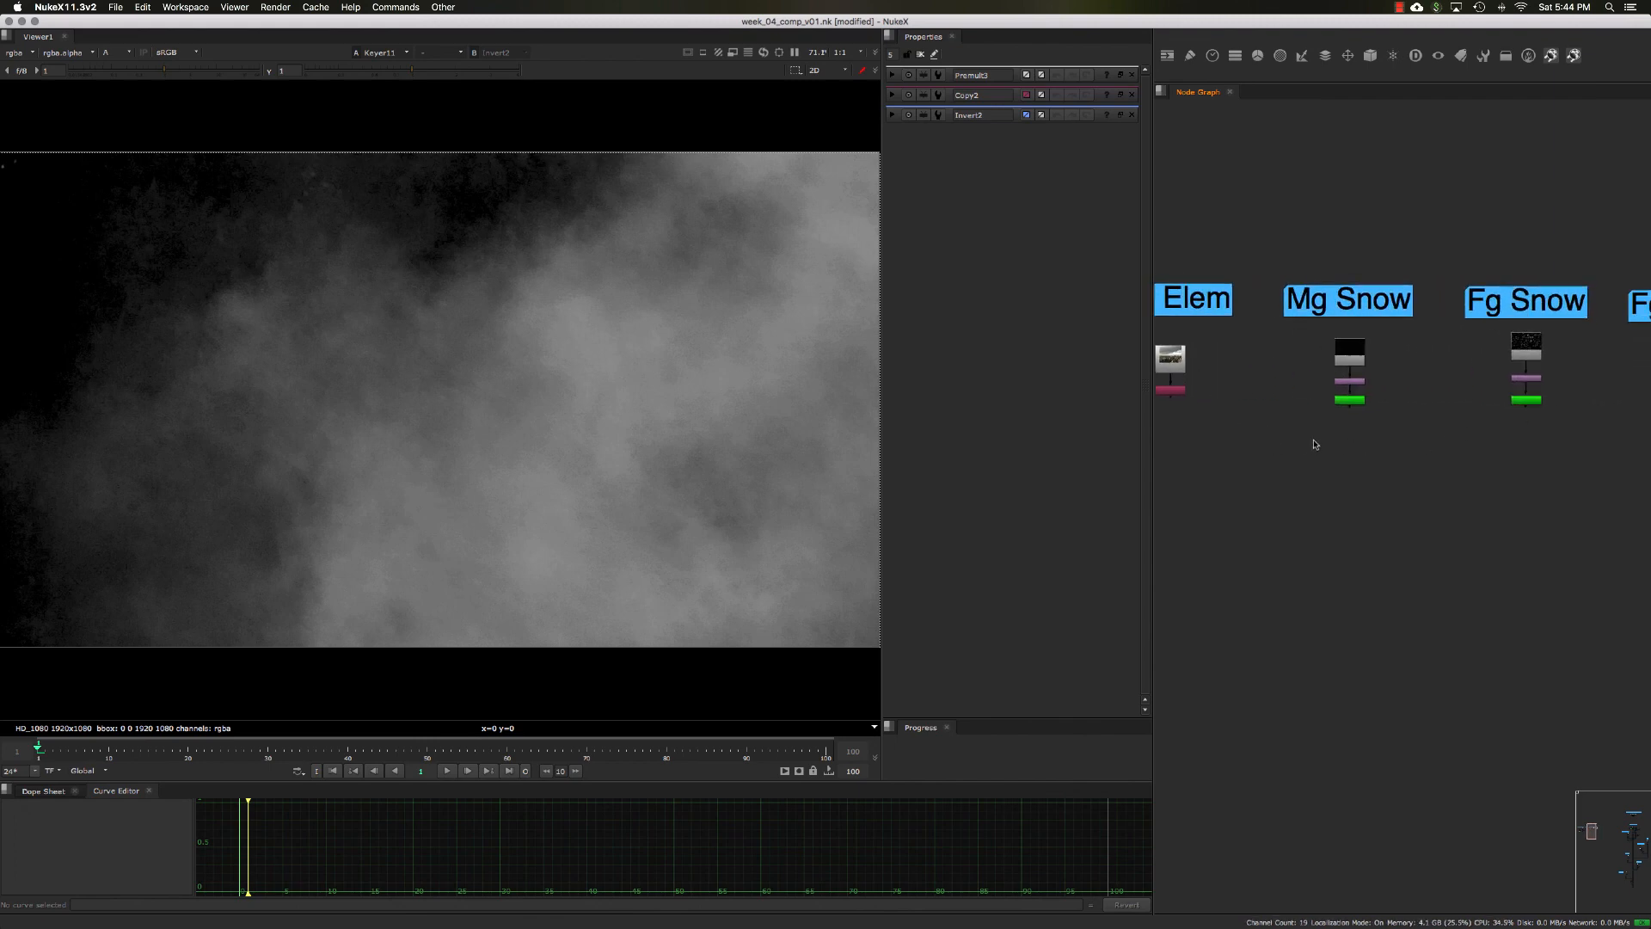